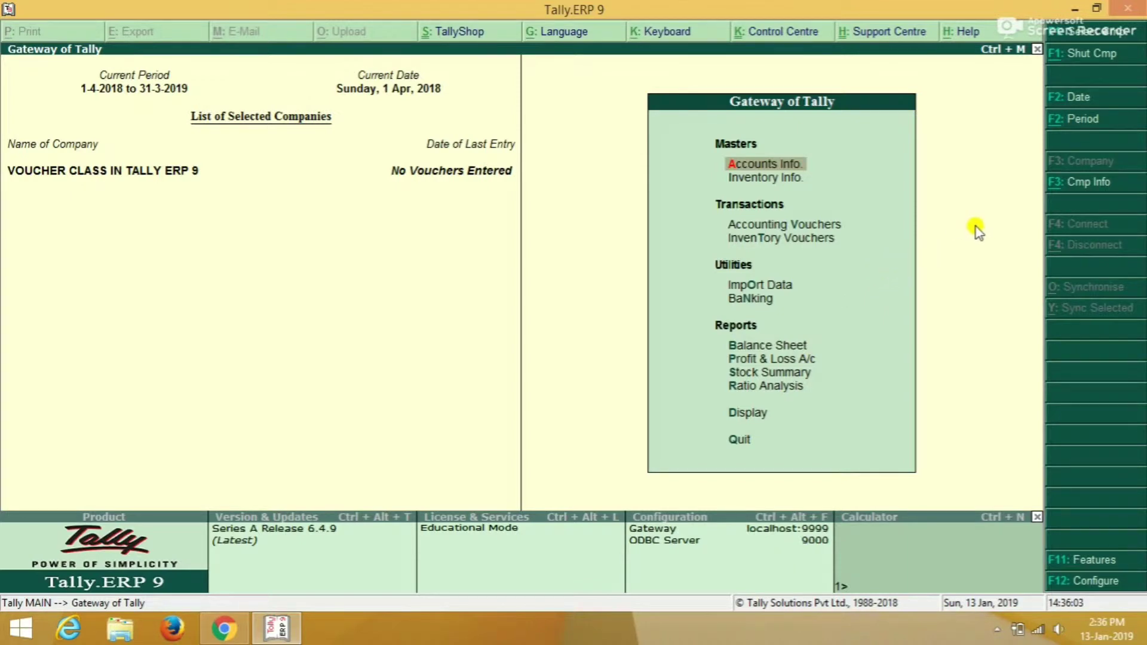
Step: Bring up the list of ledgers to alter under the accounts masters
key("Down")
key("Down")
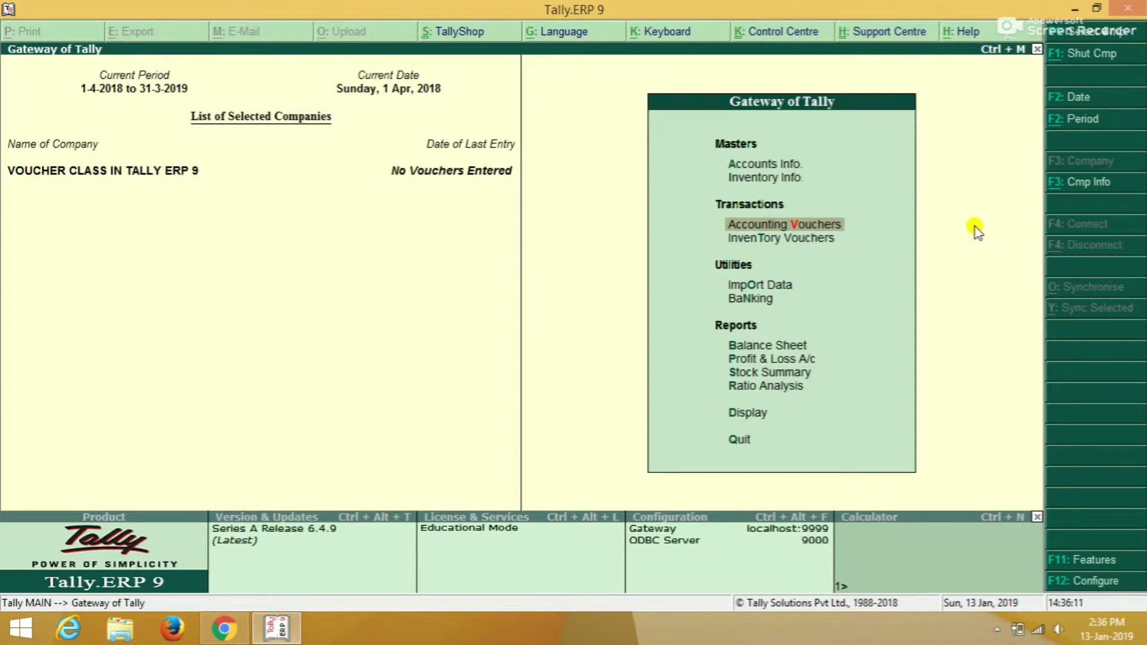
key("Up")
key("Up")
key("Return")
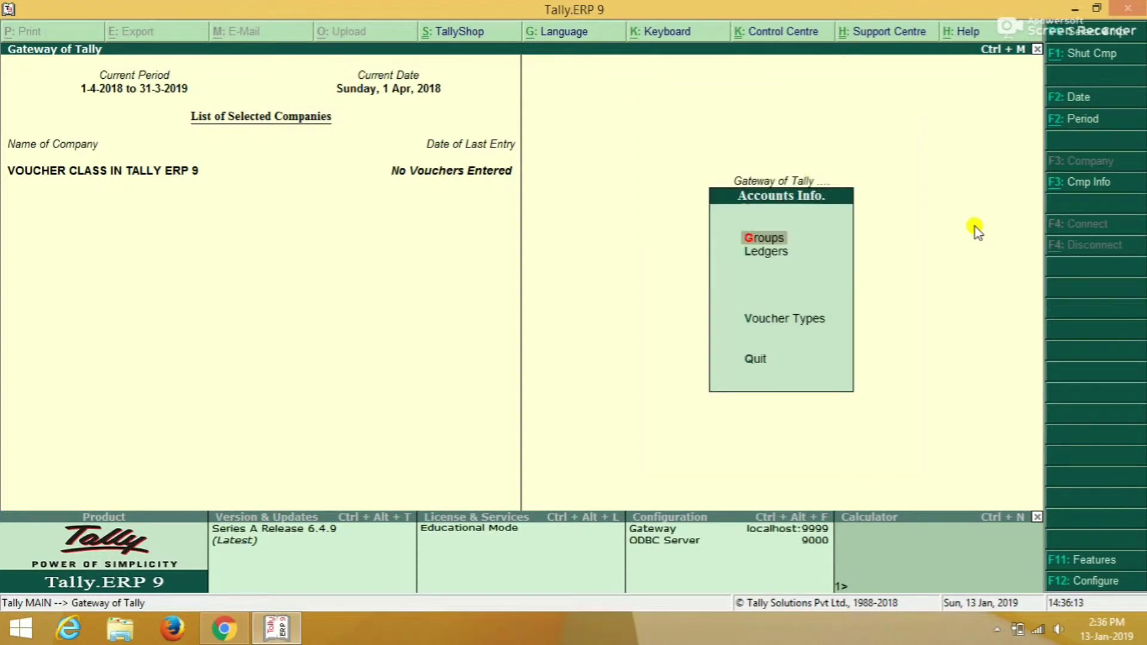
key("Down")
key("Return")
key("Down")
key("Down")
key("Return")
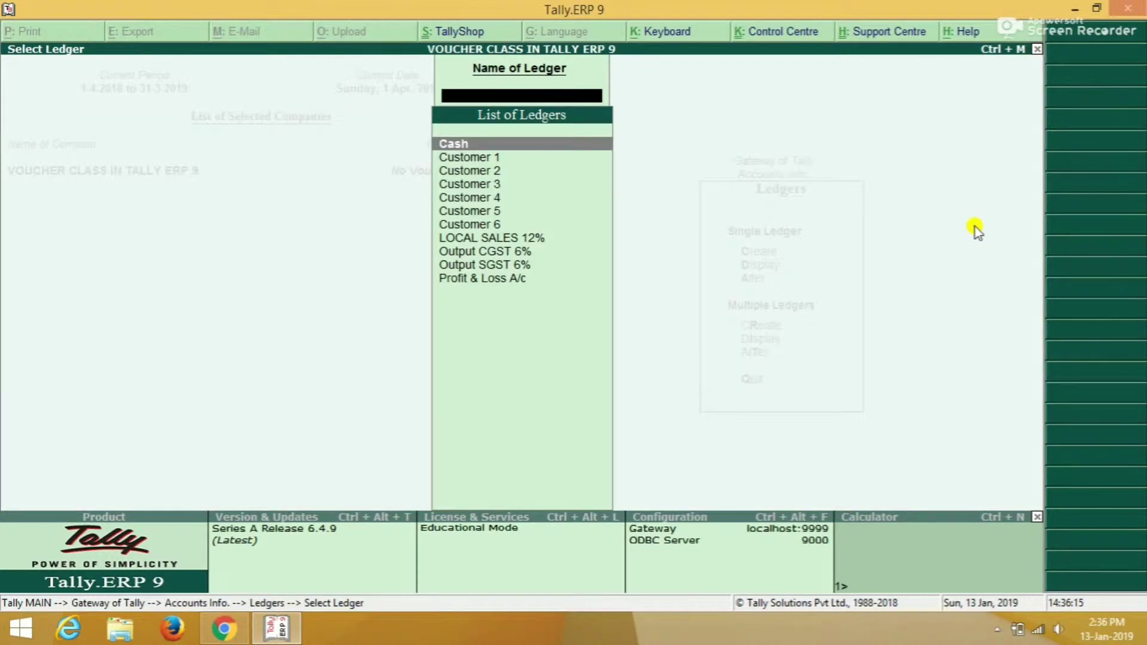
Step: Review the ledgers down to Customer 6 and the Output CGST 6% and Output SGST 6% ledgers, then return to the Gateway
key("Down")
key("Down")
key("Down")
key("Down")
key("Down")
key("Down")
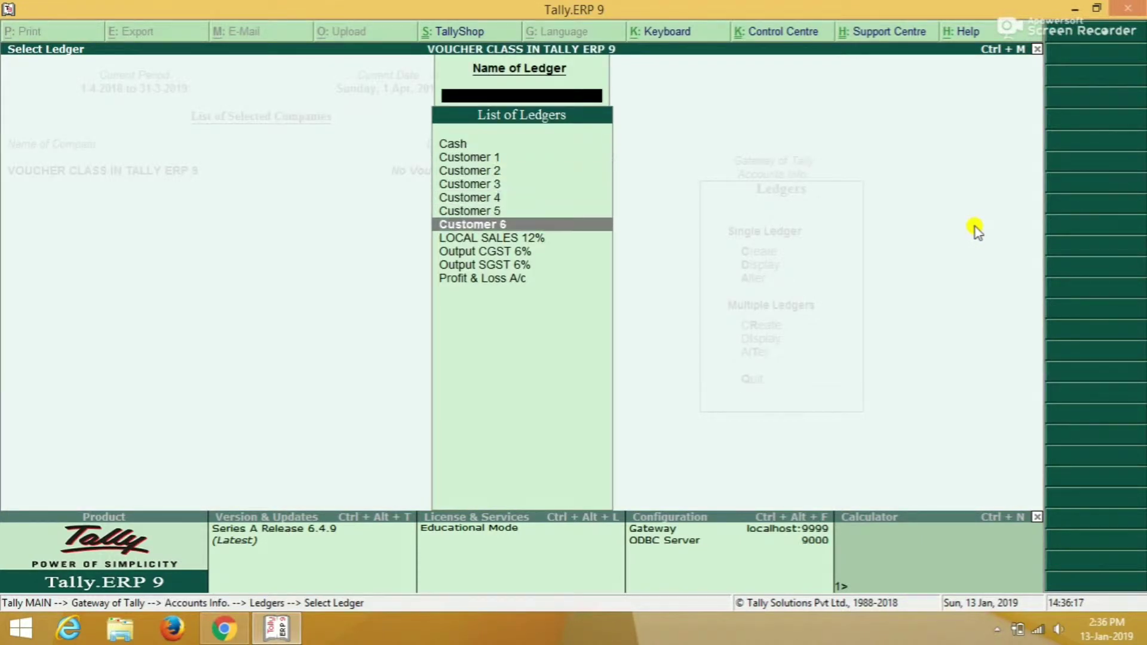
key("Down")
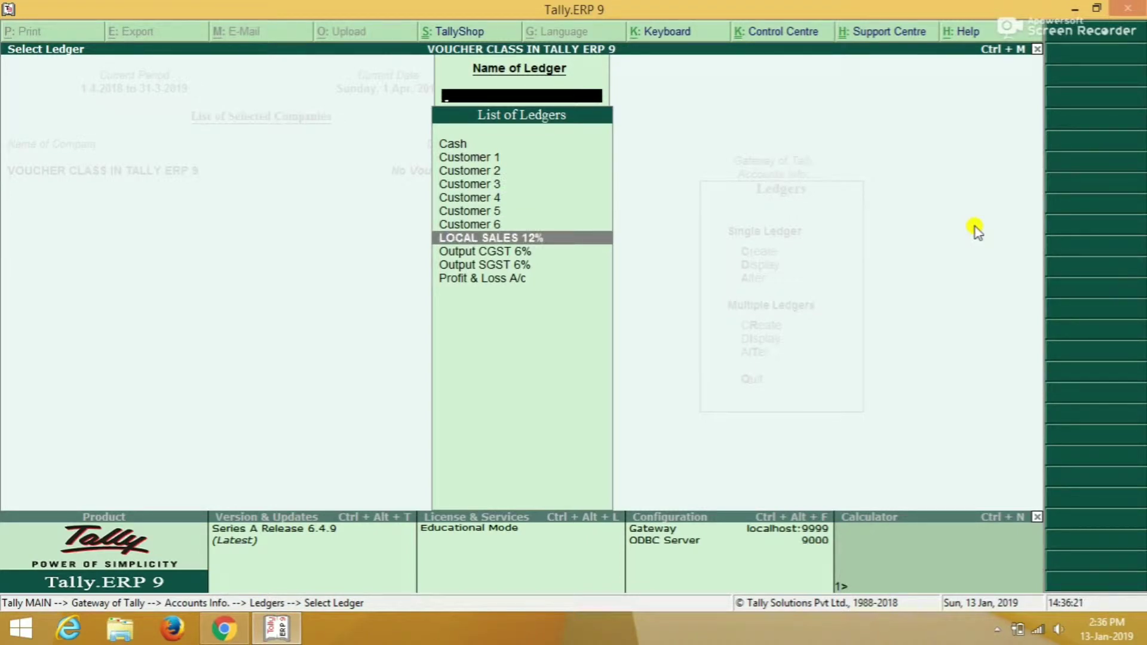
key("Down")
key("Down")
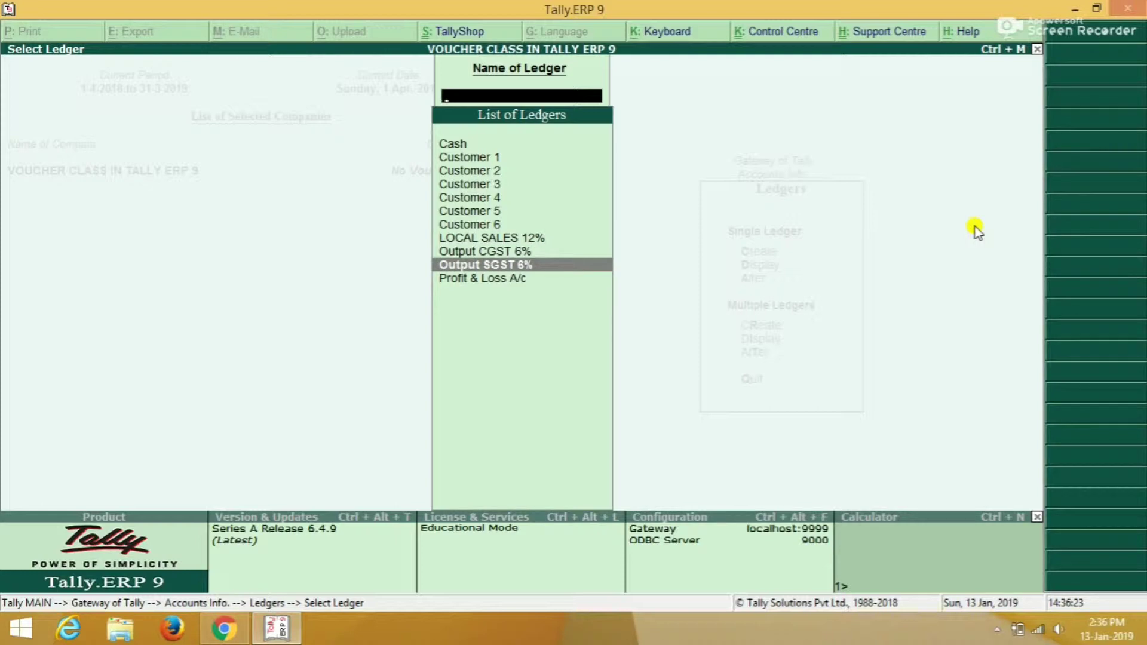
key("Up")
key("Down")
key("Up")
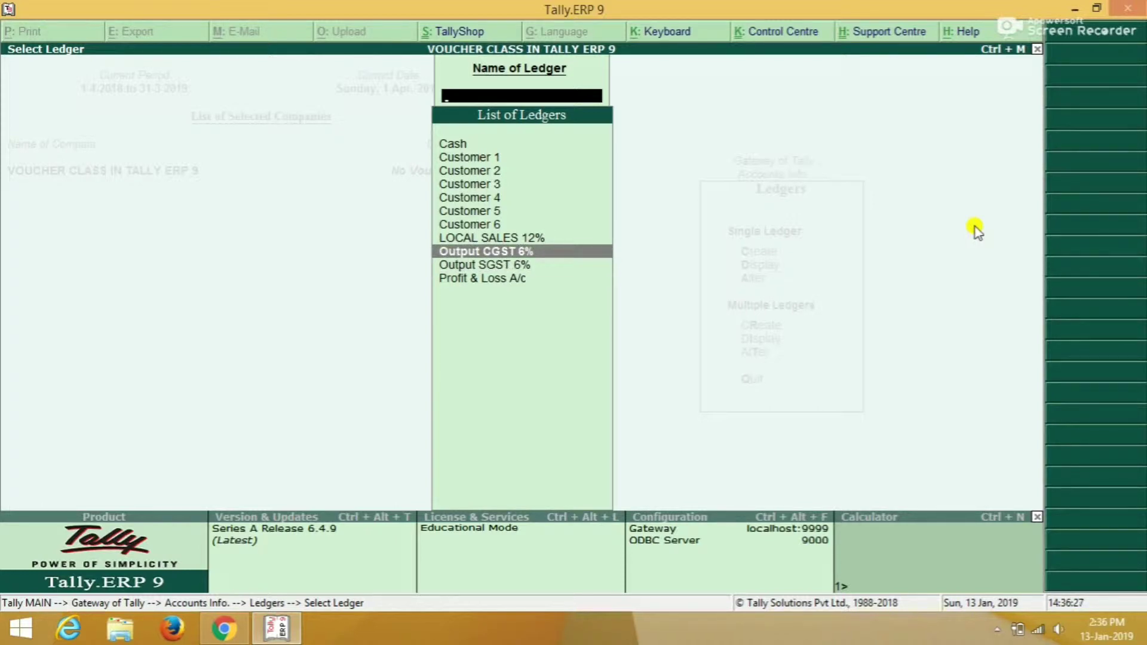
key("Escape")
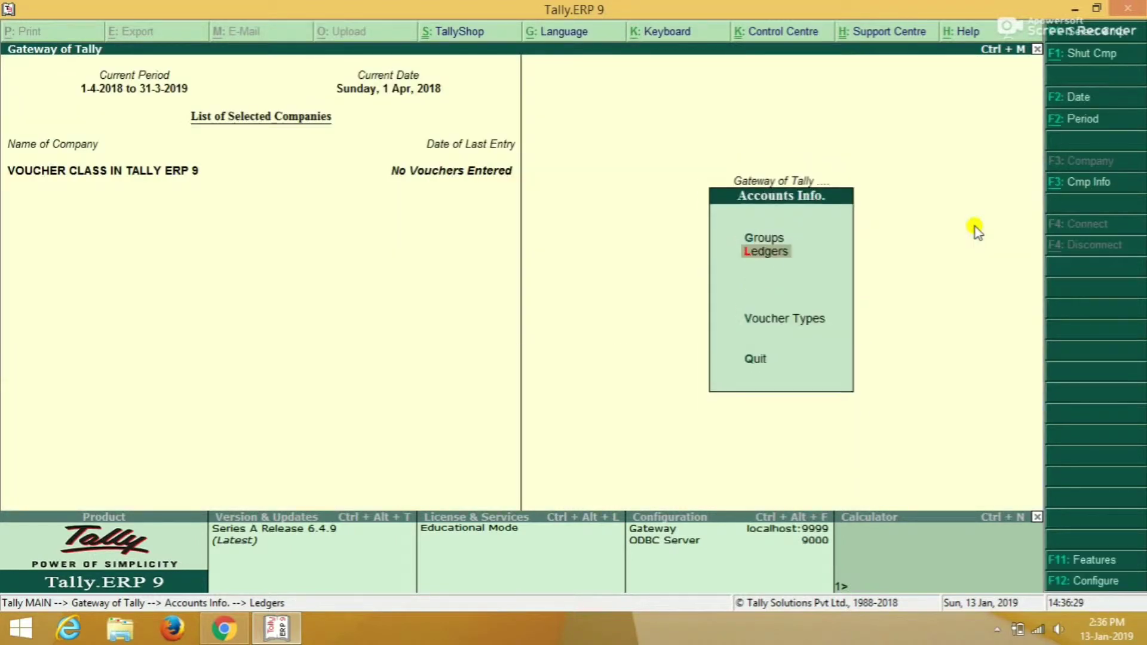
key("Escape")
Step: Bring up the list of stock items to alter under the inventory masters
key("Down")
key("Return")
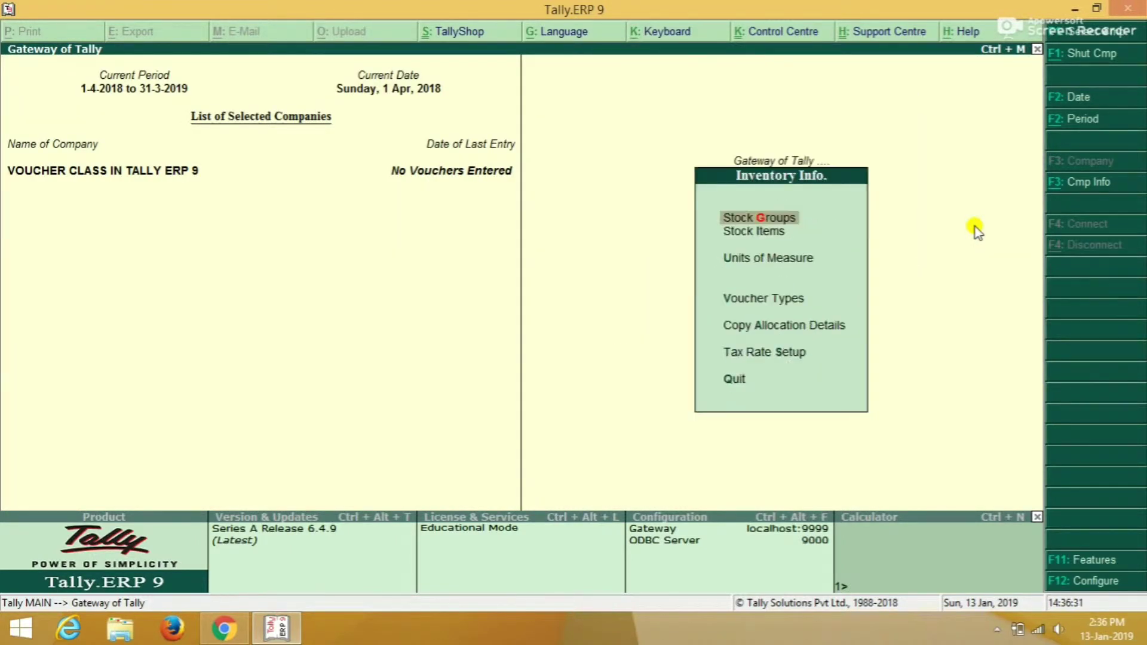
key("Down")
key("Return")
key("Down")
key("Down")
key("Return")
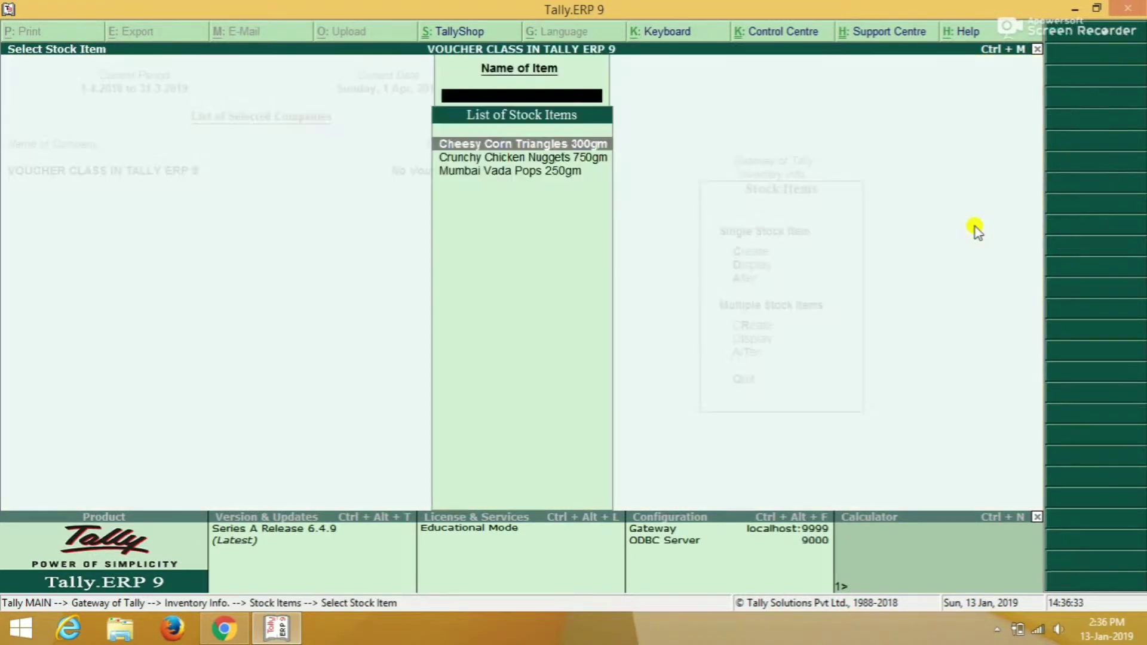
Step: Review Cheesy Corn Triangles 300gm without saving, then return to the Gateway
key("Down")
key("Down")
key("Down")
key("Return")
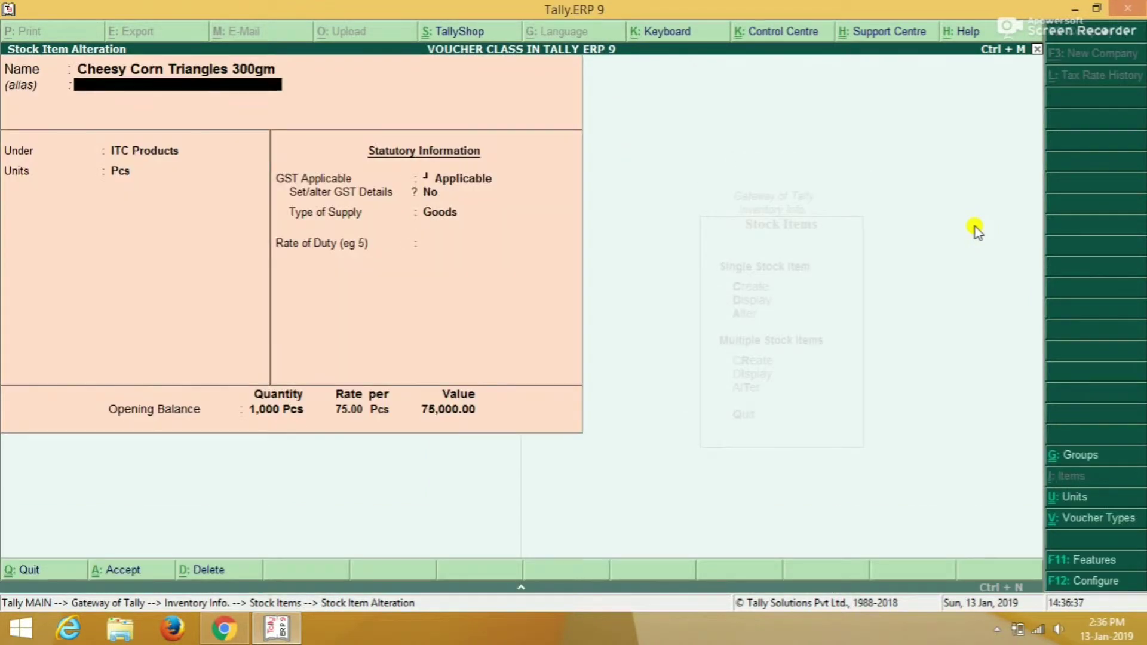
key("Return")
key("Return")
key("Return")
key("Return")
key("Return")
key("Return")
key("Return")
key("Return")
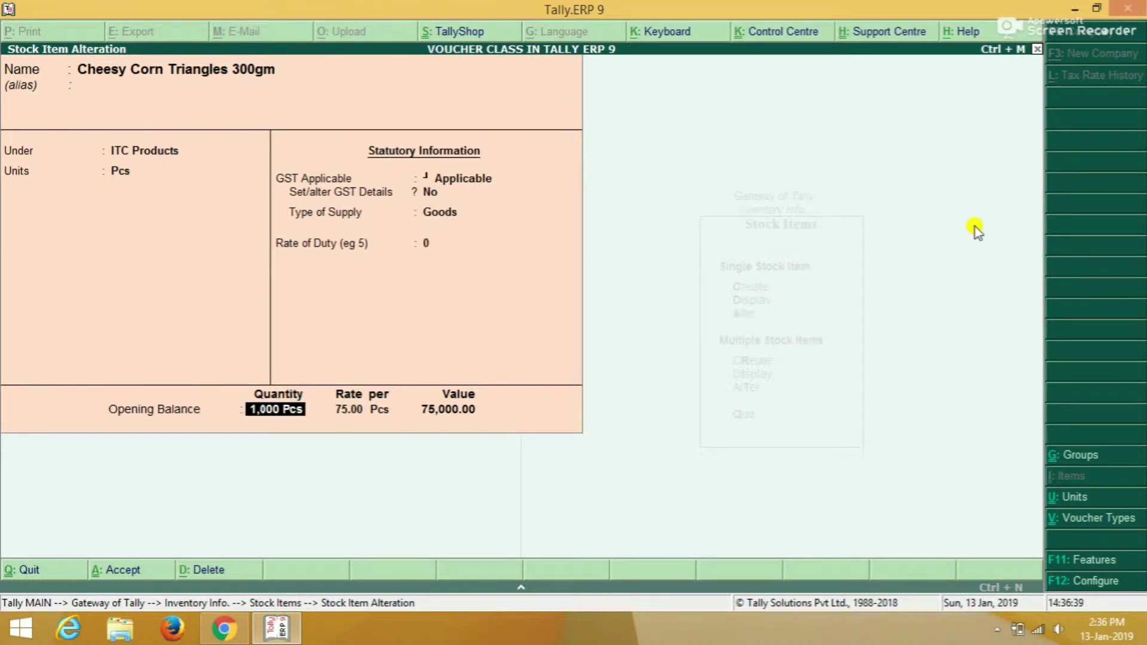
key("Escape")
key("y")
key("Escape")
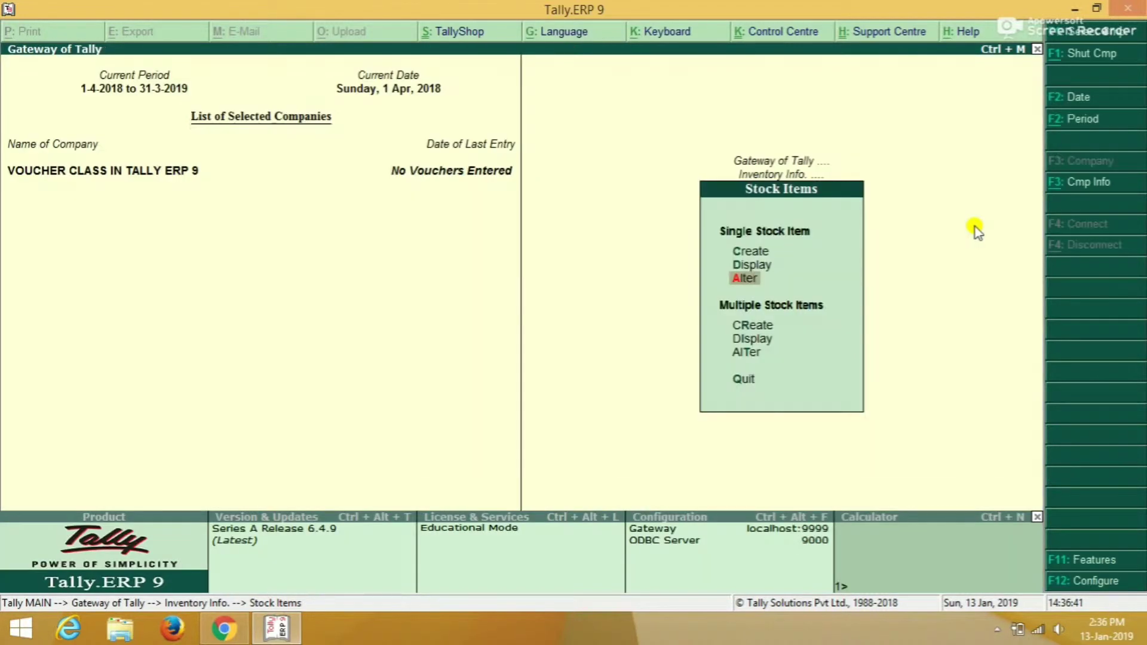
key("Escape")
key("Escape")
Step: Start a new sales voucher with reference I001
key("Up")
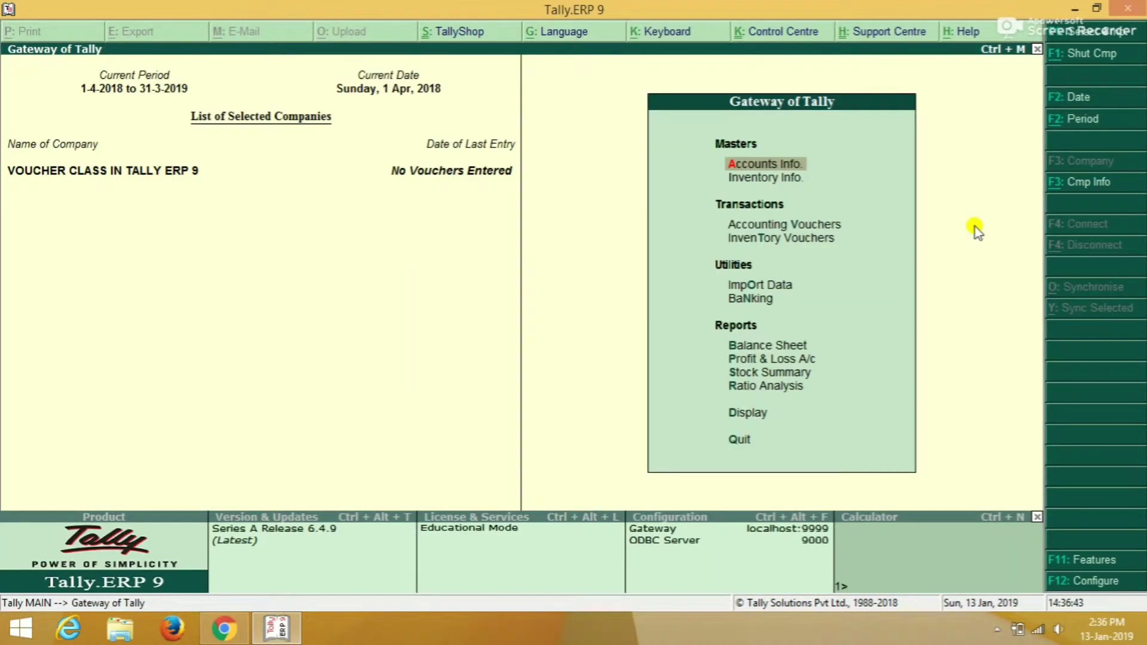
key("Down")
key("Down")
key("Return")
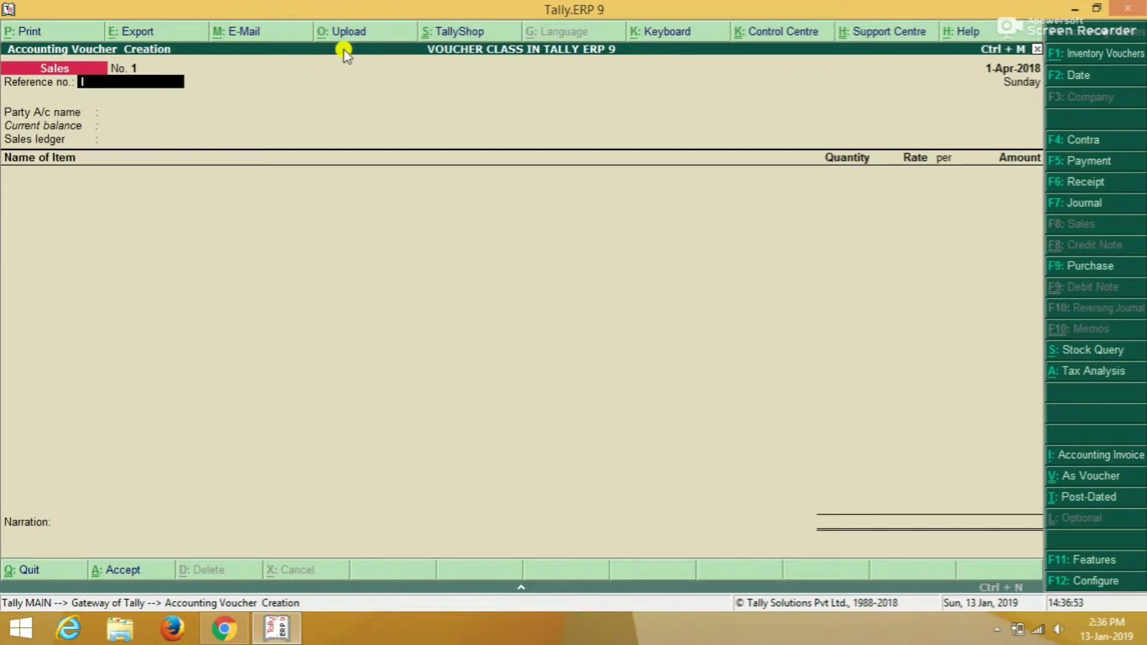
type("I001")
key("Return")
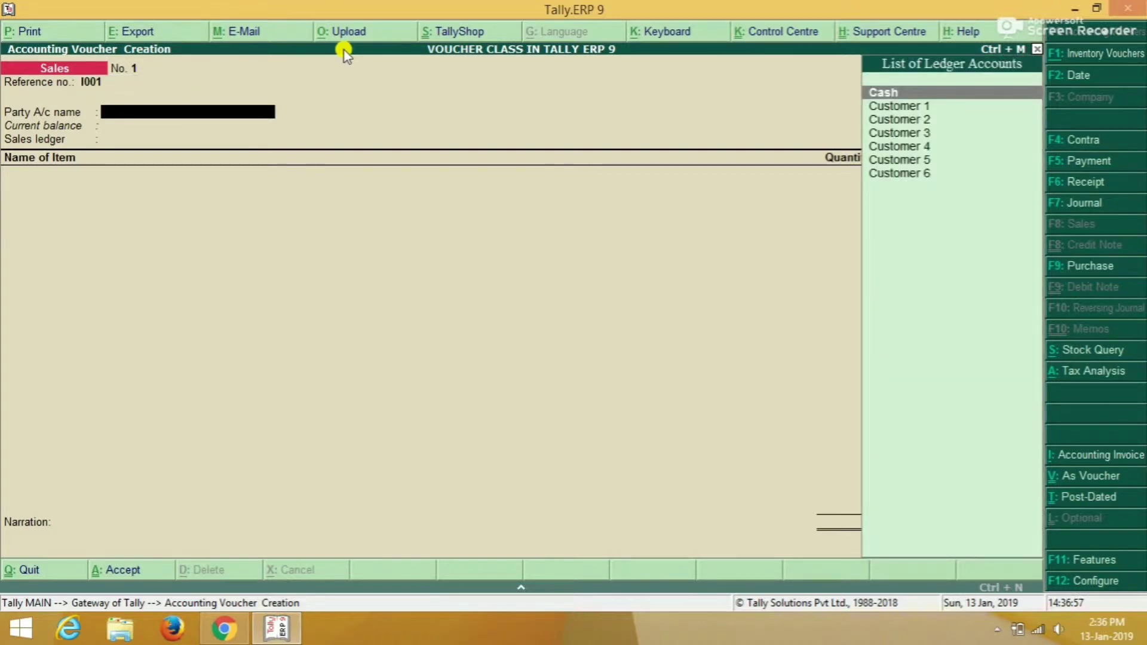
Step: Set Customer 1 as the party and accept the despatch and buyer details
key("Down")
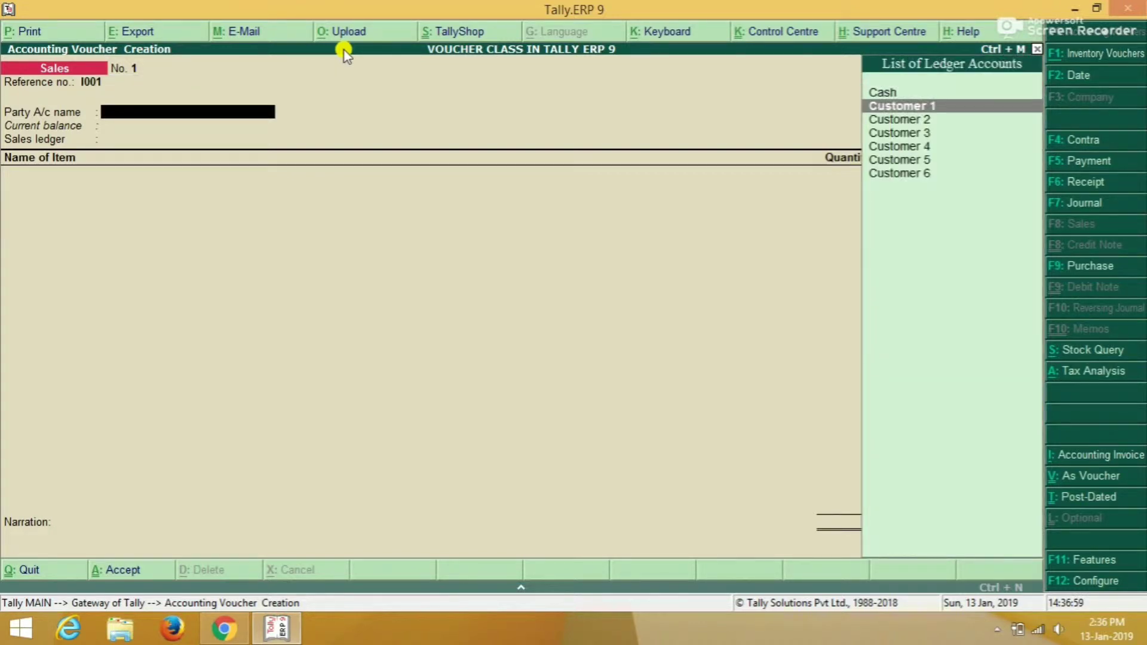
key("Return")
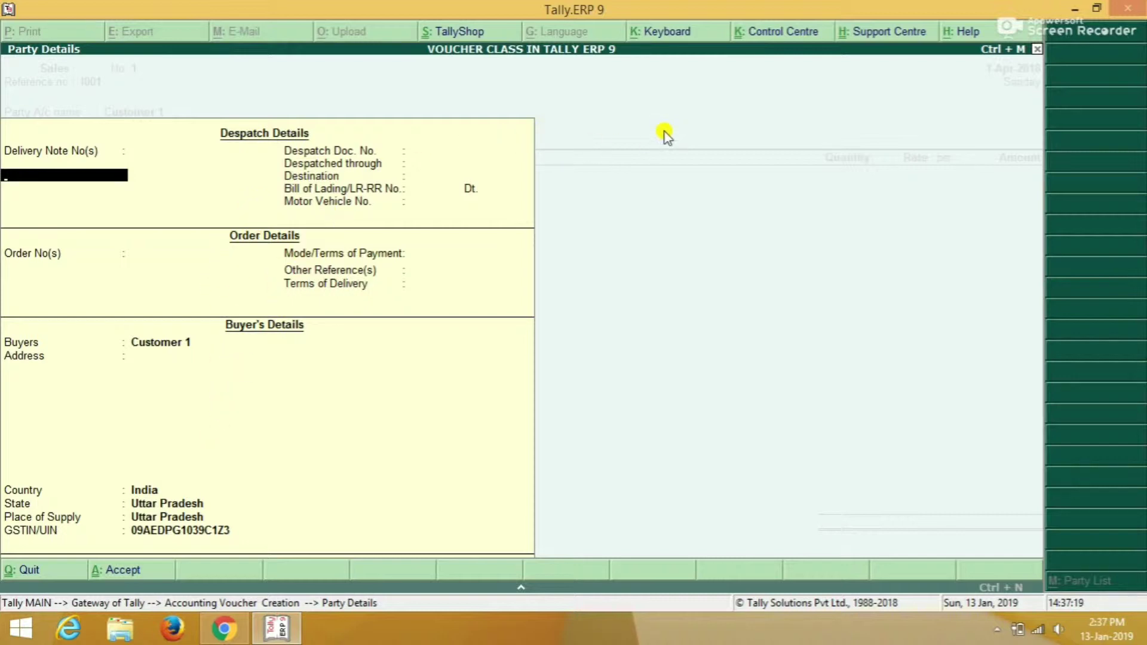
key("Return")
key("Return")
key("Return")
key("Return")
key("Return")
key("Return")
key("Return")
key("Return")
key("Return")
key("Return")
key("Return")
key("Return")
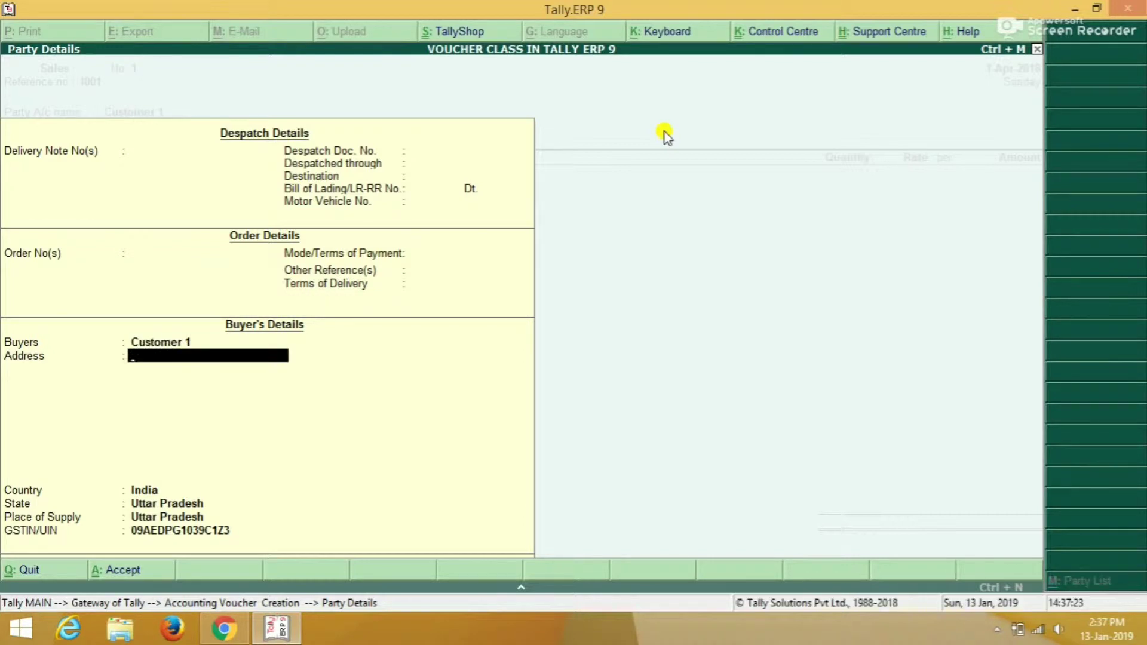
key("Return")
key("Return")
key("Return")
key("Return")
key("Return")
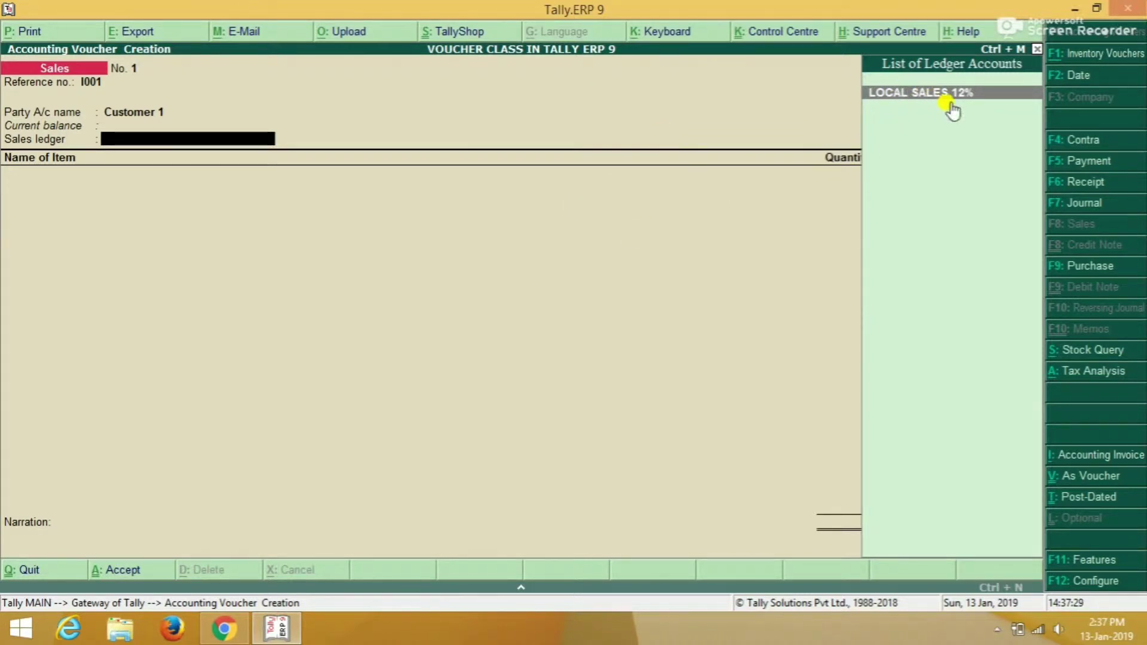
Step: Select LOCAL SALES 12% as the sales ledger and add Cheesy Corn Triangles 300gm, 10 Pcs at 80
key("Return")
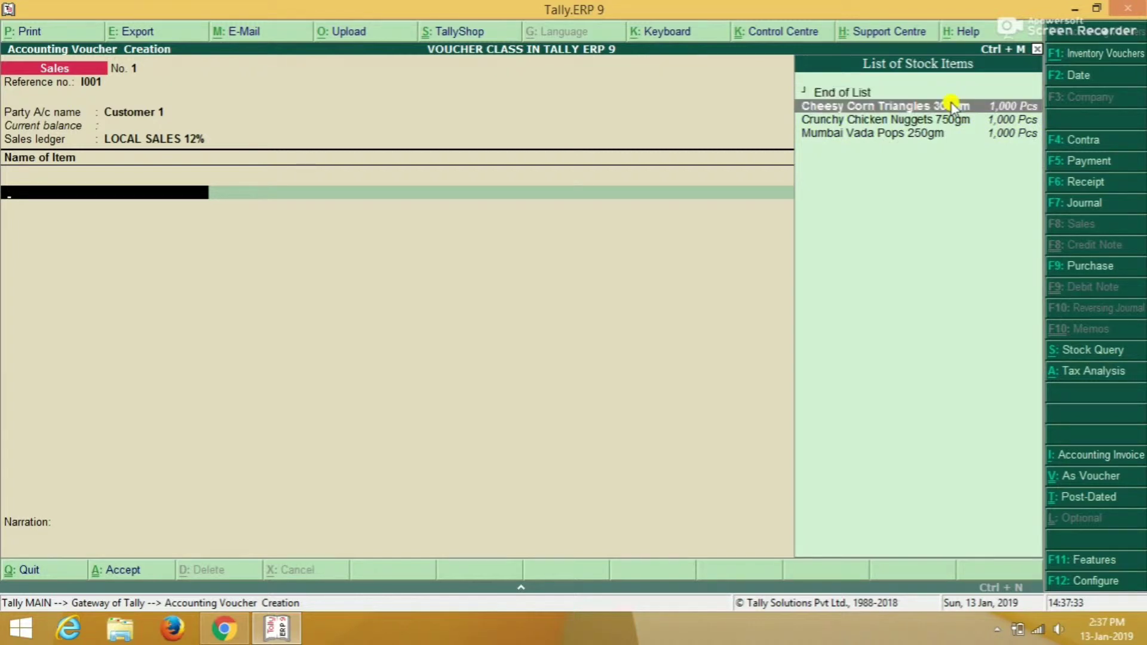
key("Return")
type("10")
key("Return")
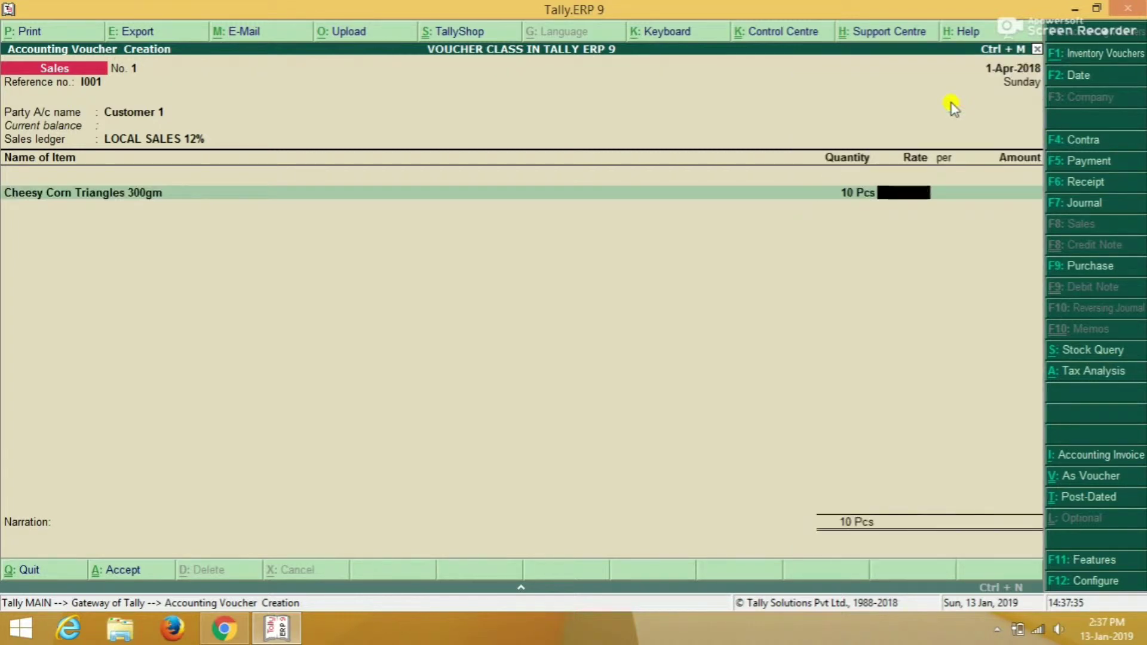
type("80")
key("Return")
key("Return")
Step: Add Crunchy Chicken Nuggets 750gm as the second item, 10 Pcs at 90
key("Return")
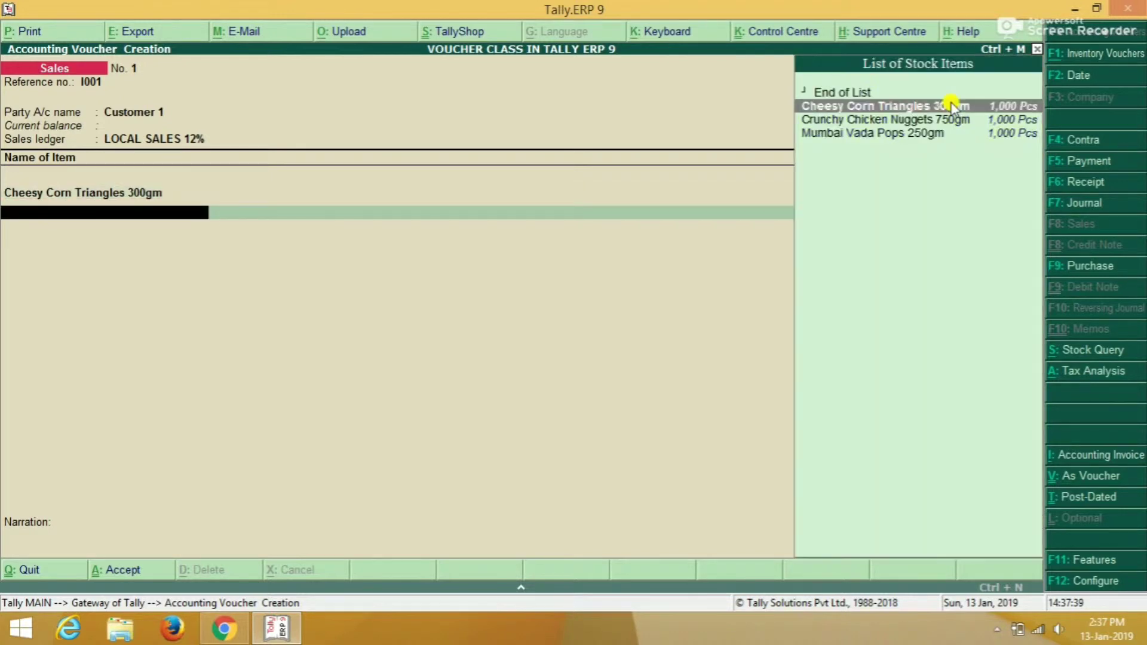
key("Down")
key("Return")
type("10")
key("Return")
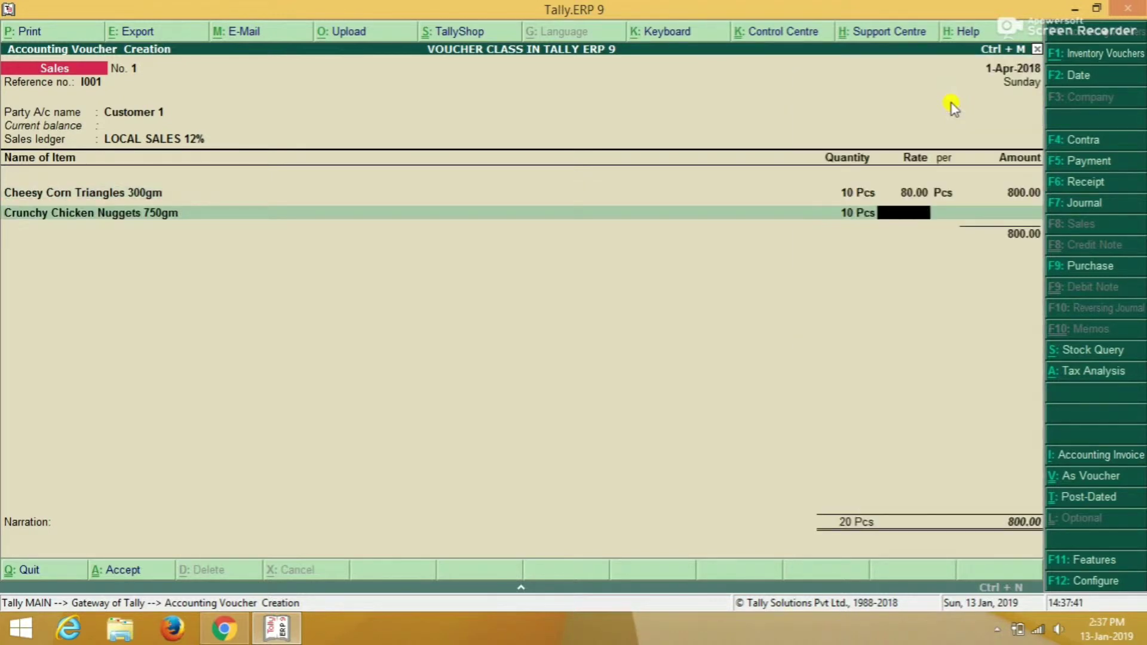
type("80")
key("Return")
Step: Add Mumbai Vada Pops 250gm as the third item, 10 Pcs at 100
key("Return")
key("Return")
key("Down")
key("Down")
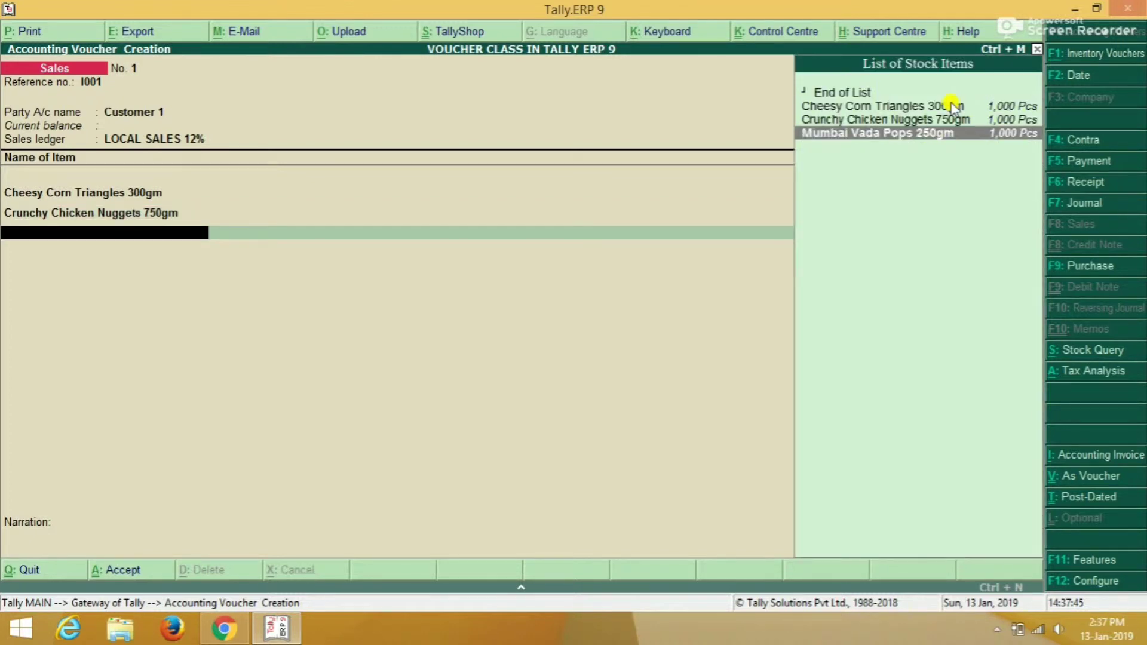
key("Return")
type("10")
key("Return")
type("100")
key("Return")
key("Return")
key("Return")
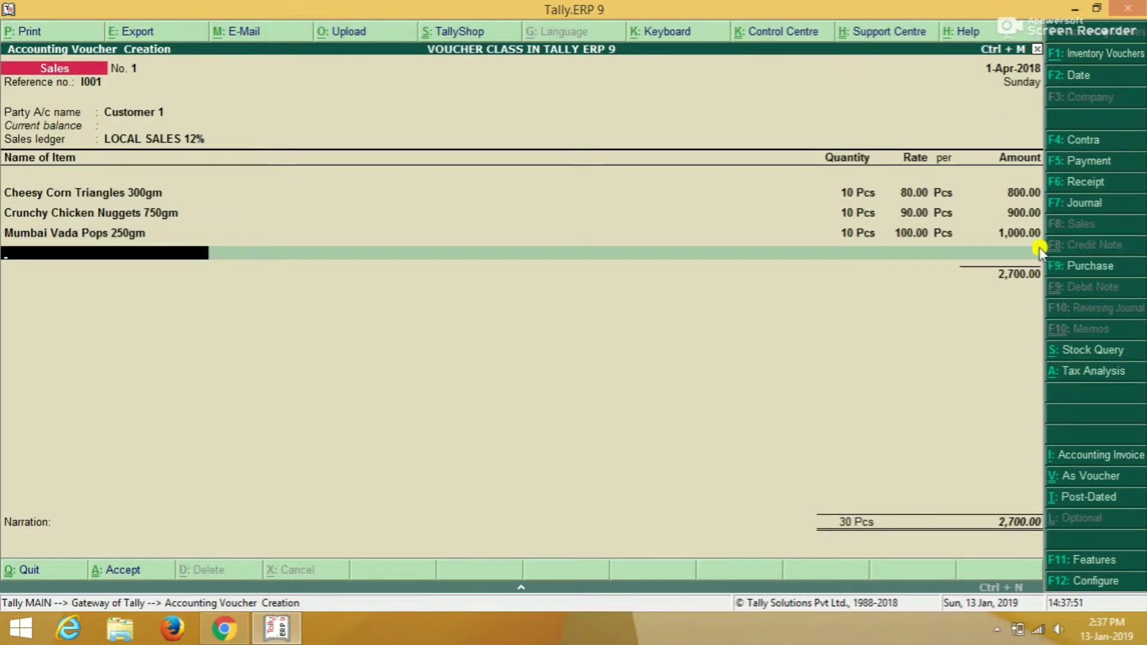
Step: Add Output SGST 6% and Output CGST 6% lines of 162 each, bringing the total to 3,024
key("Return")
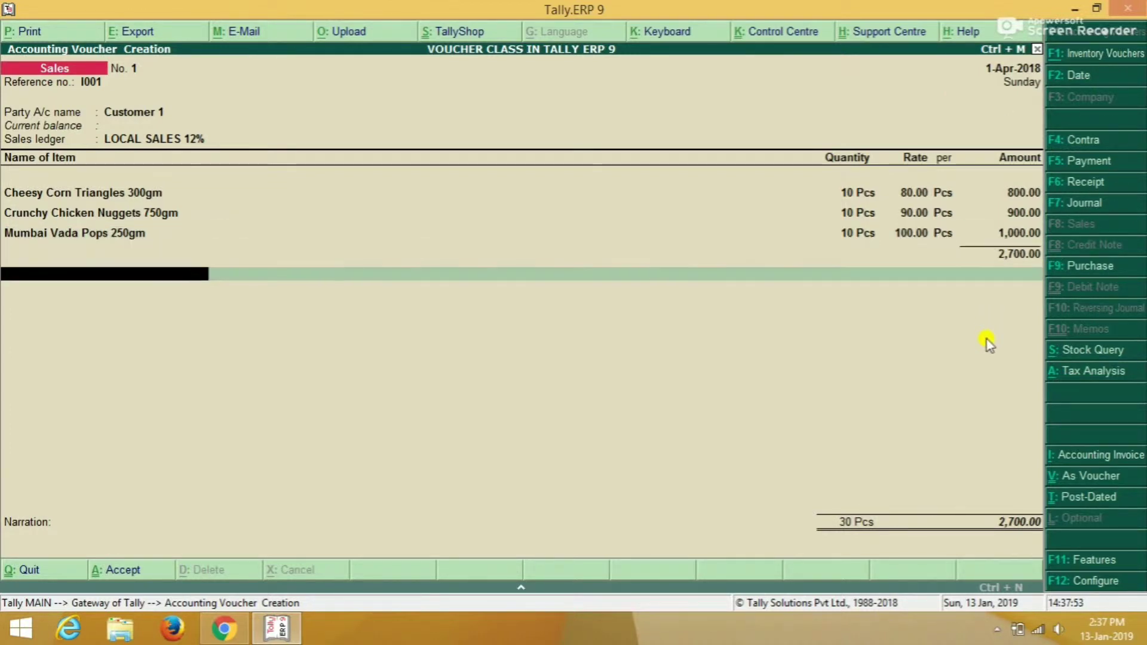
key("Down")
key("Down")
key("Down")
key("Return")
key("Return")
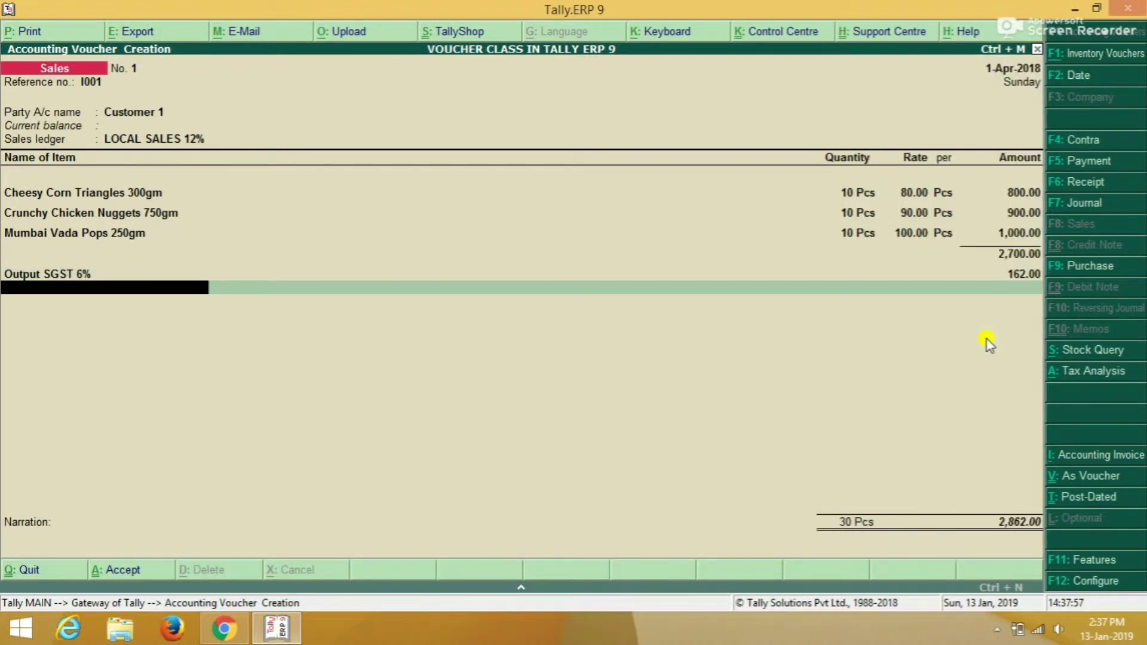
key("Down")
key("Down")
key("Return")
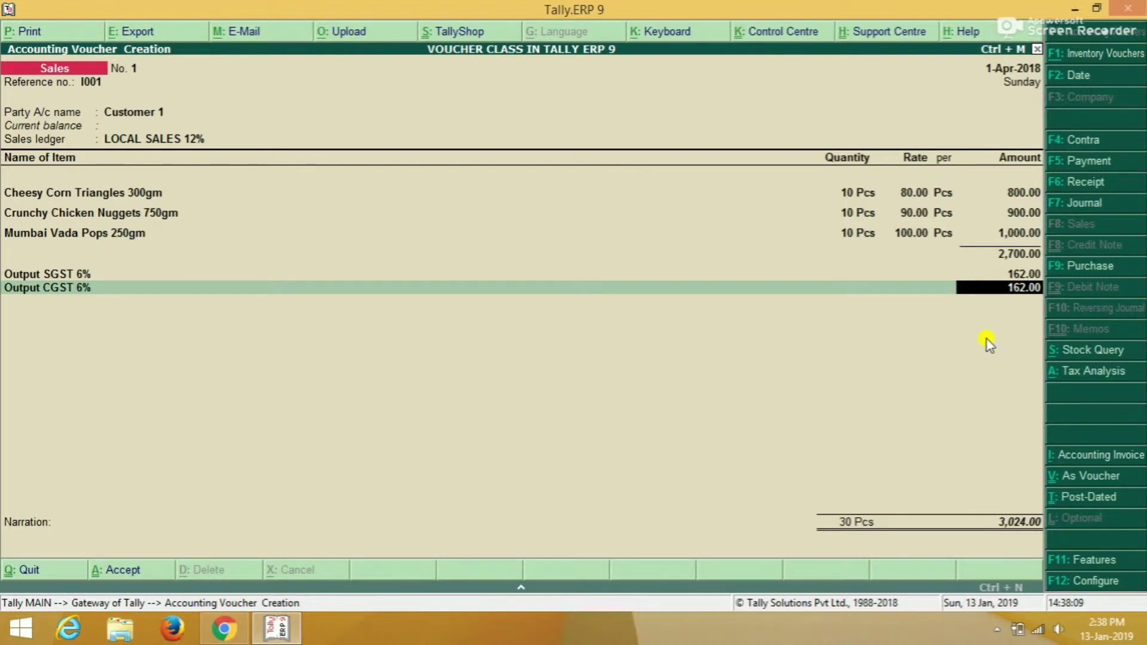
key("Return")
key("Return")
key("Return")
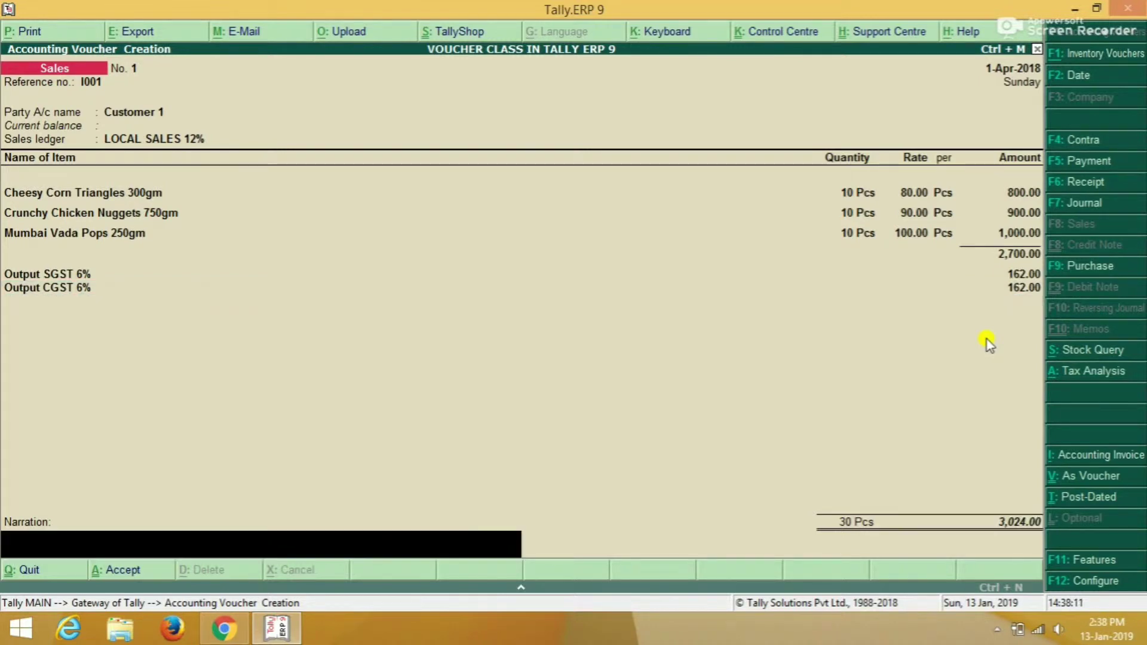
key("Return")
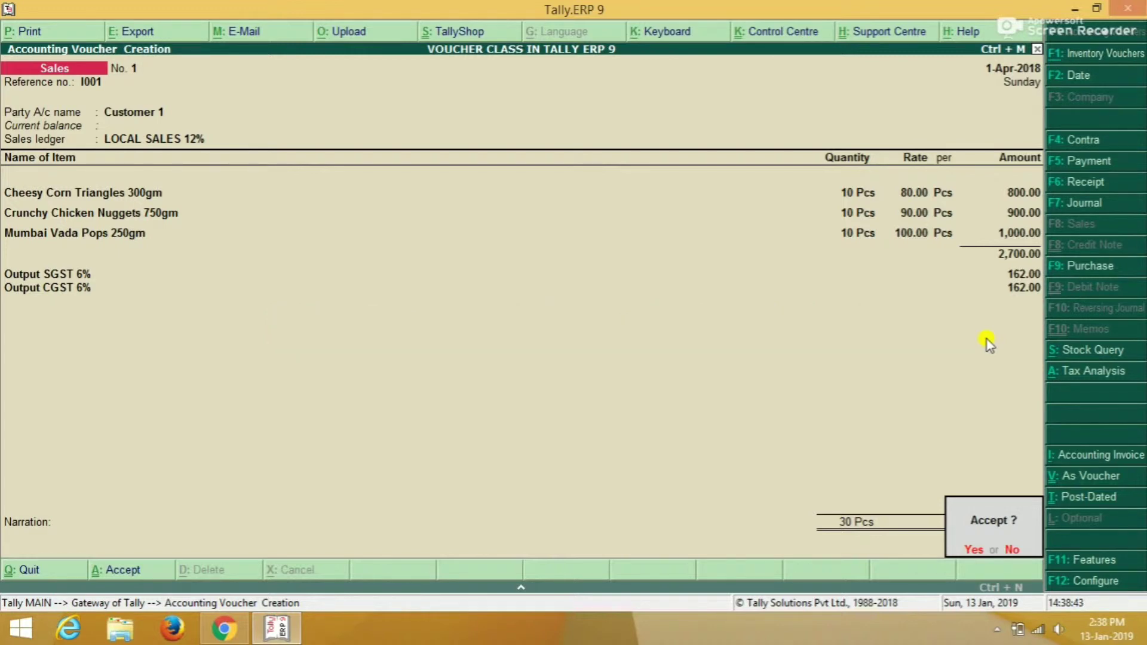
Step: Save sales voucher No. 1 and go to Alter under Voucher Types
key("y")
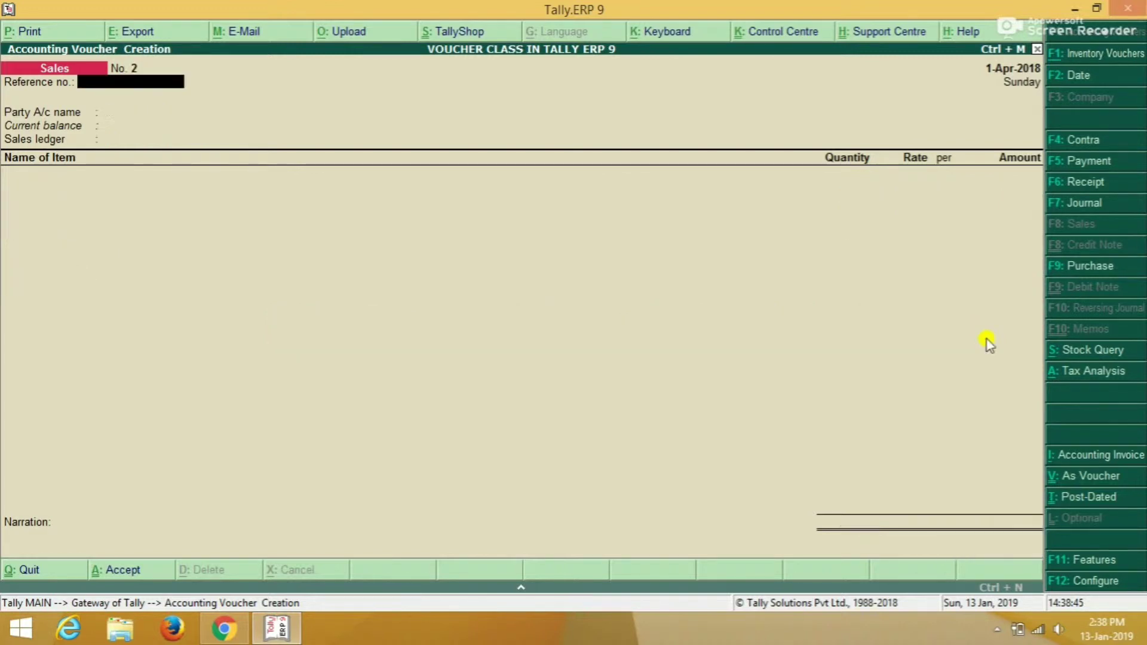
key("Escape")
key("Return")
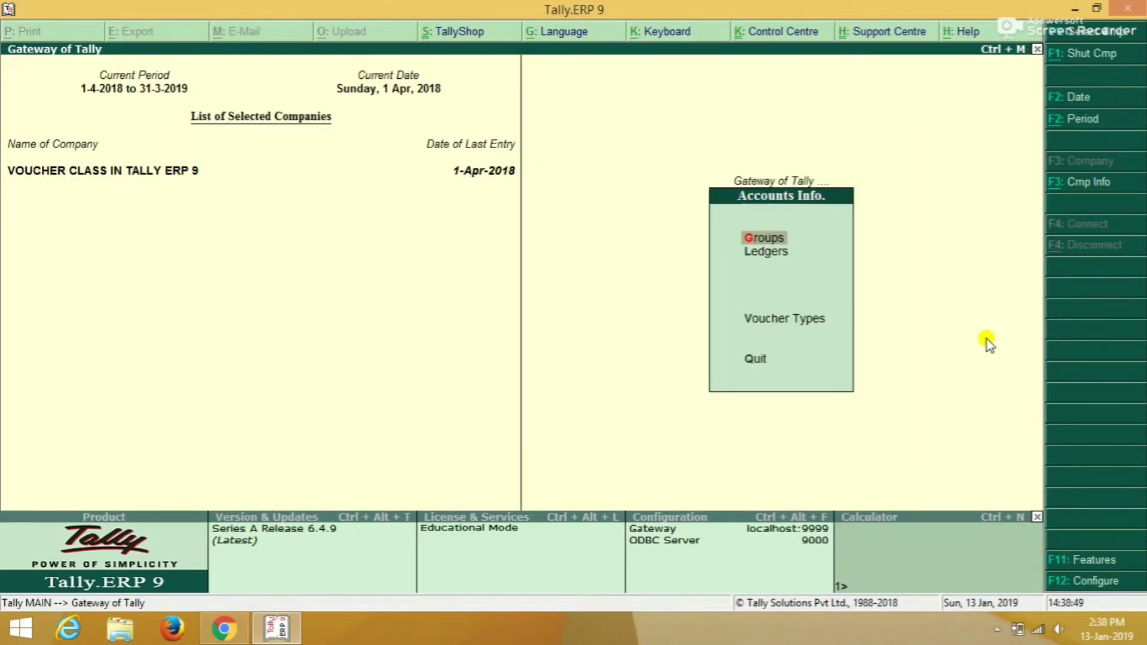
key("Up")
key("Up")
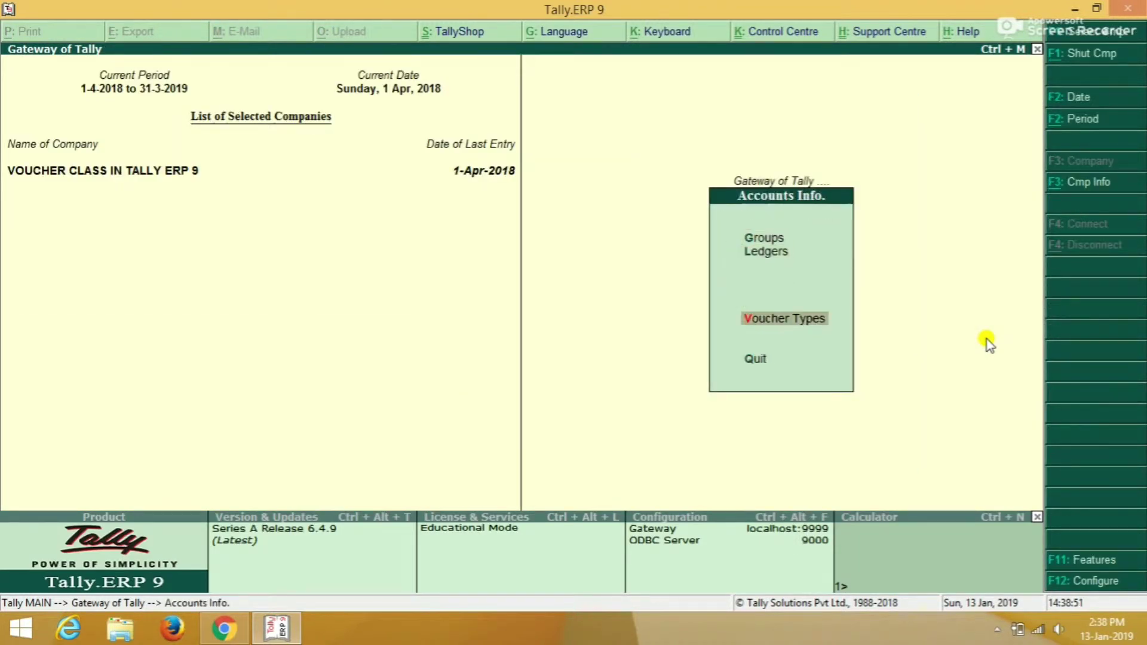
key("Return")
key("Down")
Step: Select the Sales voucher type for alteration
key("Down")
key("Return")
key("Down")
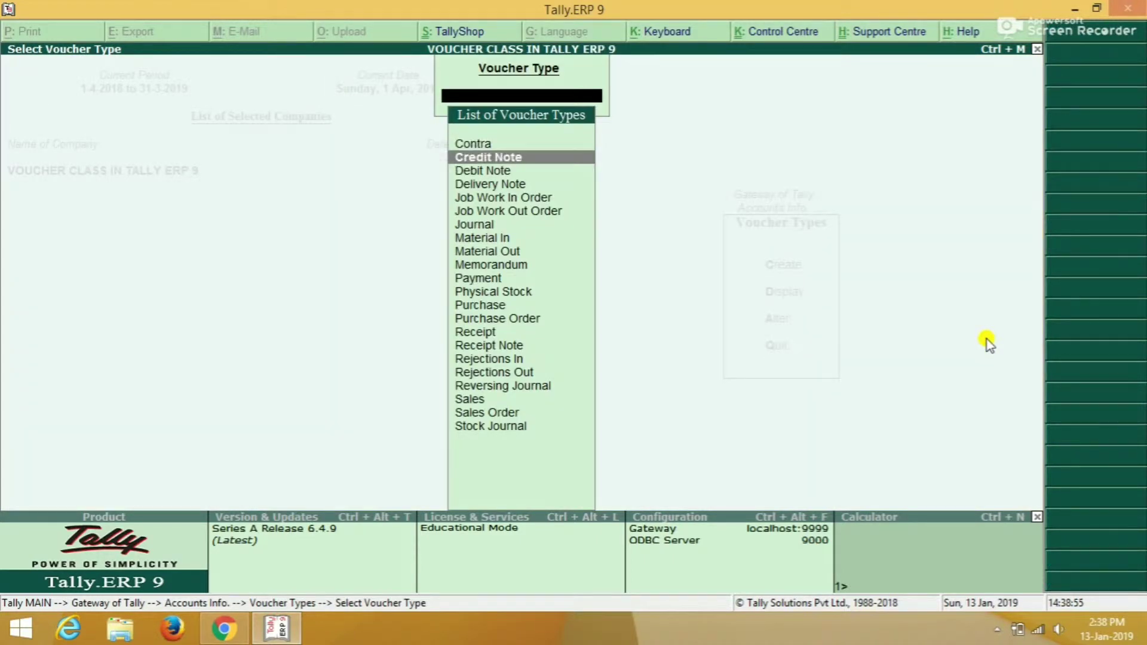
key("Down")
key("Down")
key("Down")
key("Down")
key("Down")
key("Up")
key("Up")
key("Up")
key("Up")
key("Up")
key("Up")
key("Down")
key("Down")
key("Down")
key("Down")
key("Down")
key("Down")
key("Down")
key("Up")
key("Return")
Step: Keep Automatic numbering and set Use advanced configuration to Yes
key("Return")
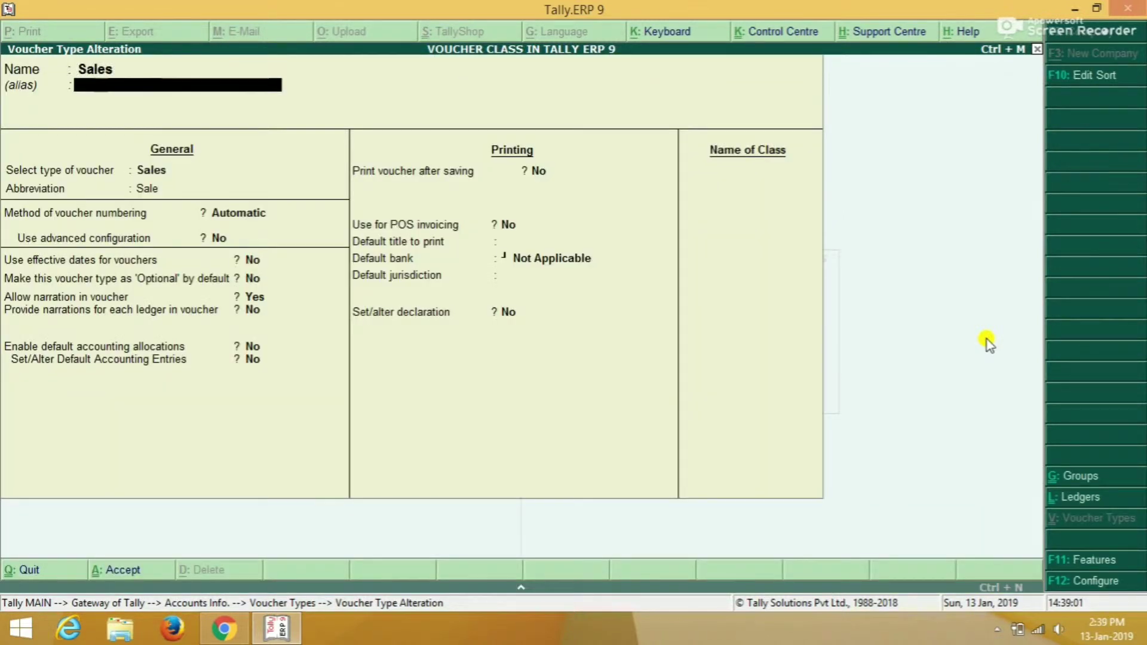
key("Return")
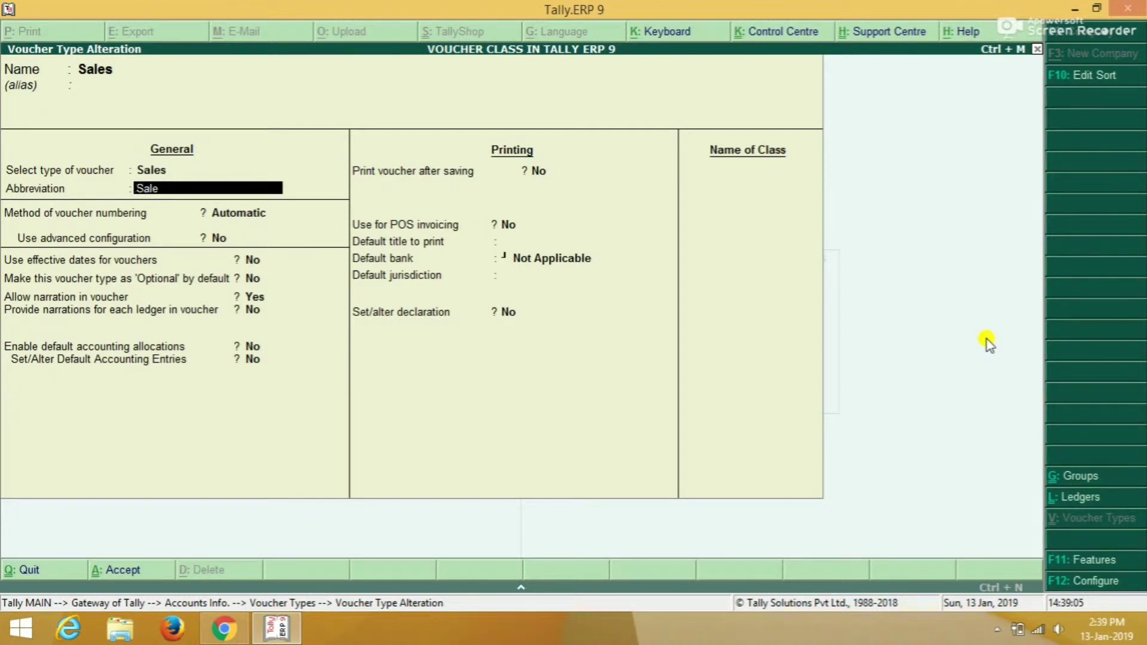
key("Return")
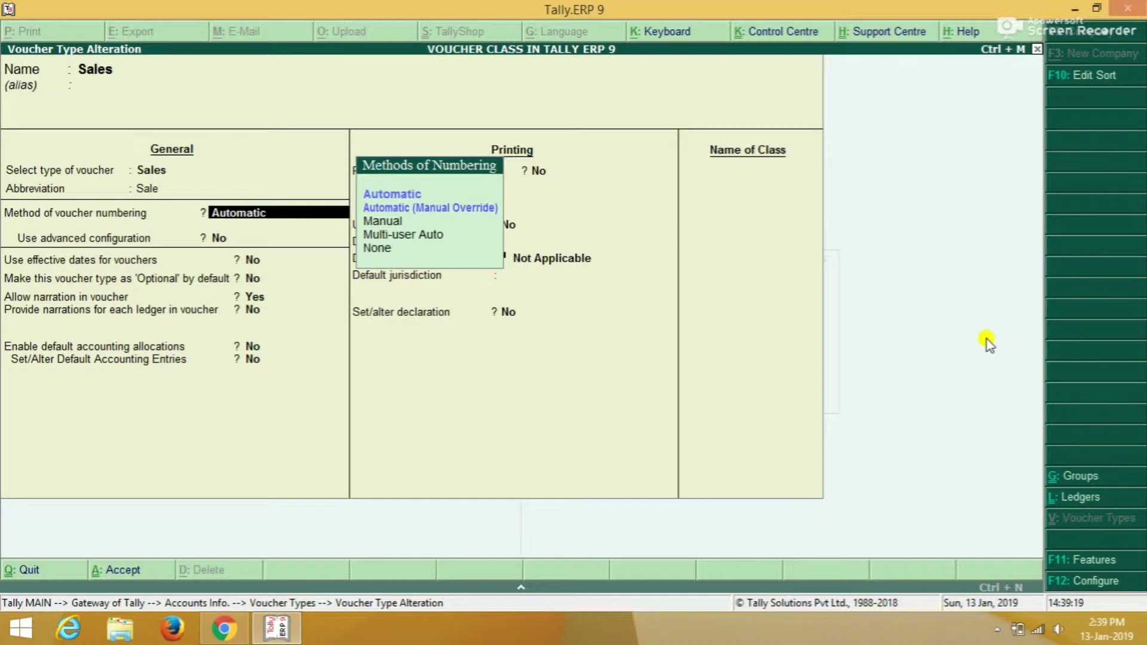
key("Return")
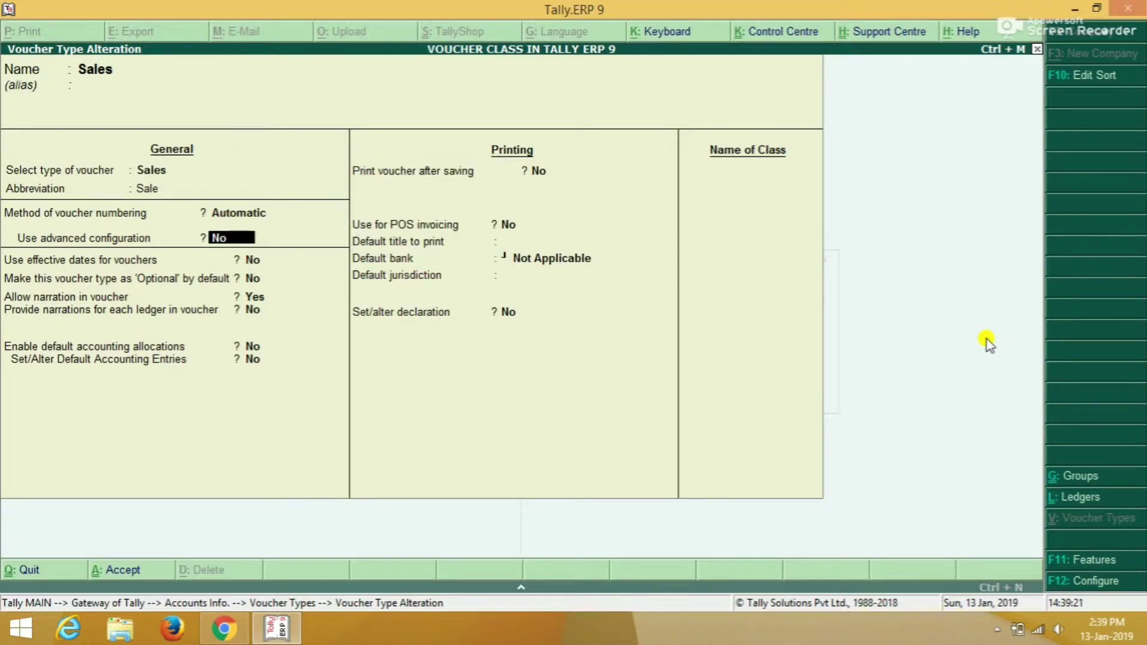
type("y")
key("Return")
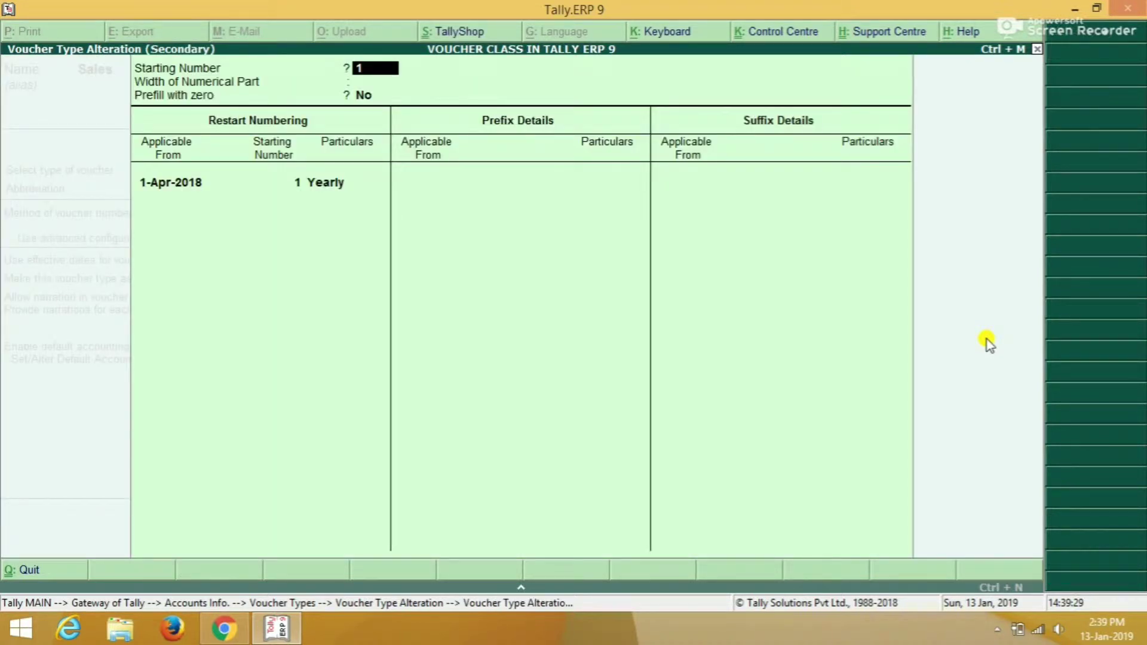
Step: Keep starting number 1, set numerical width 3 and prefill with zero
key("Return")
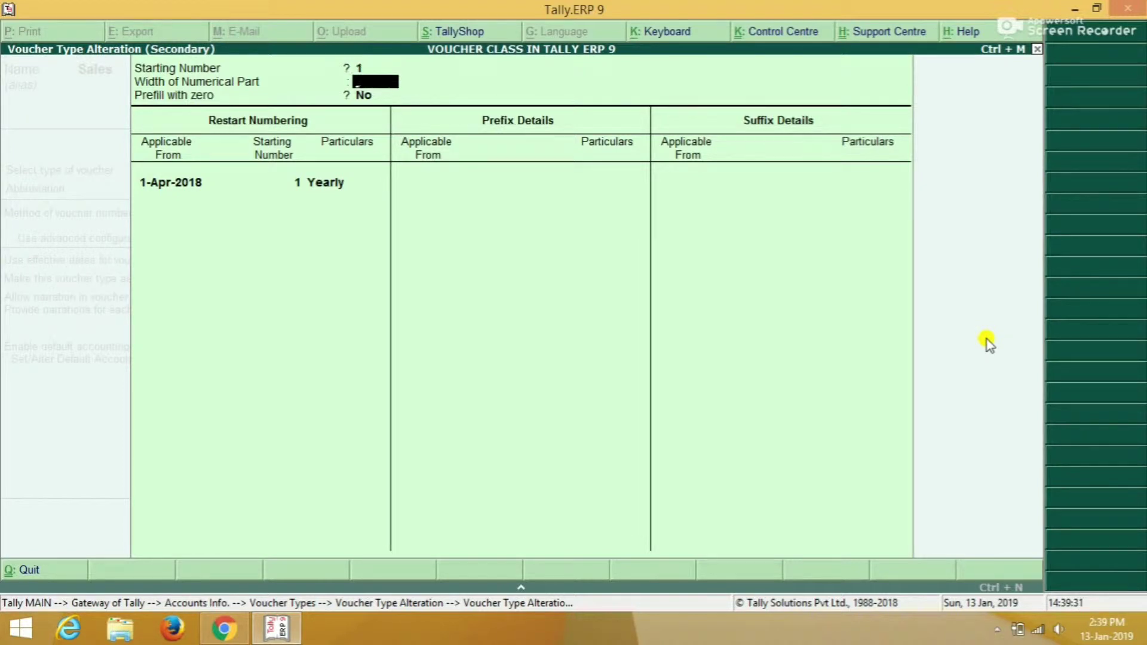
type("3")
key("Return")
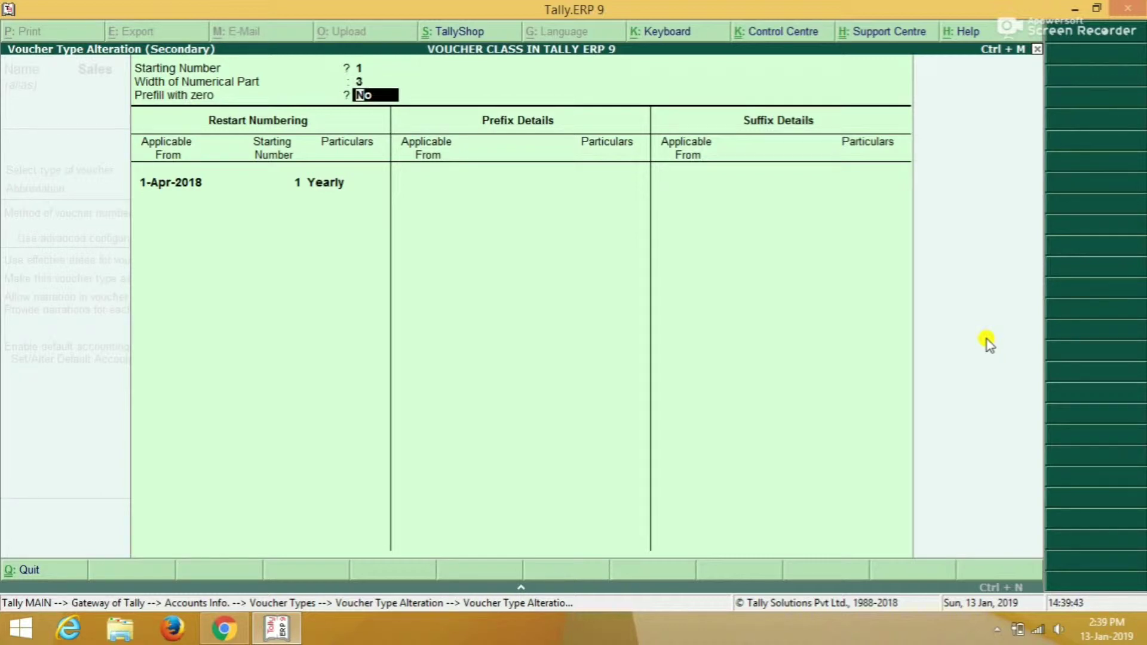
type("y")
key("Return")
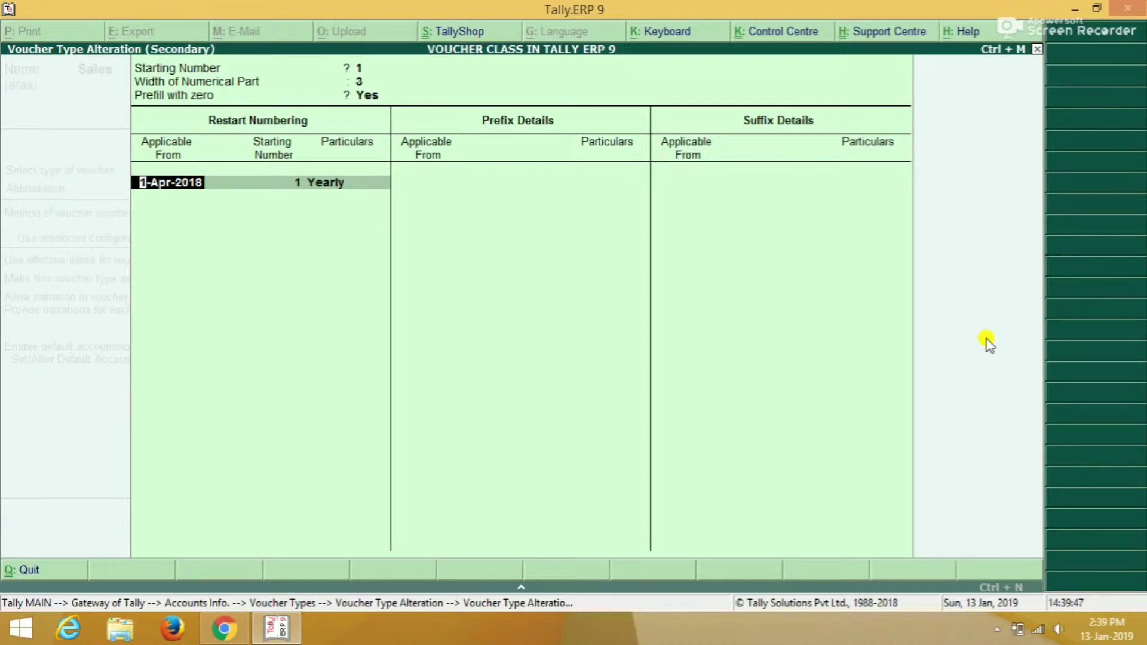
Step: Add prefix I applicable from 1-Apr-2018 and accept the numbering settings
key("Return")
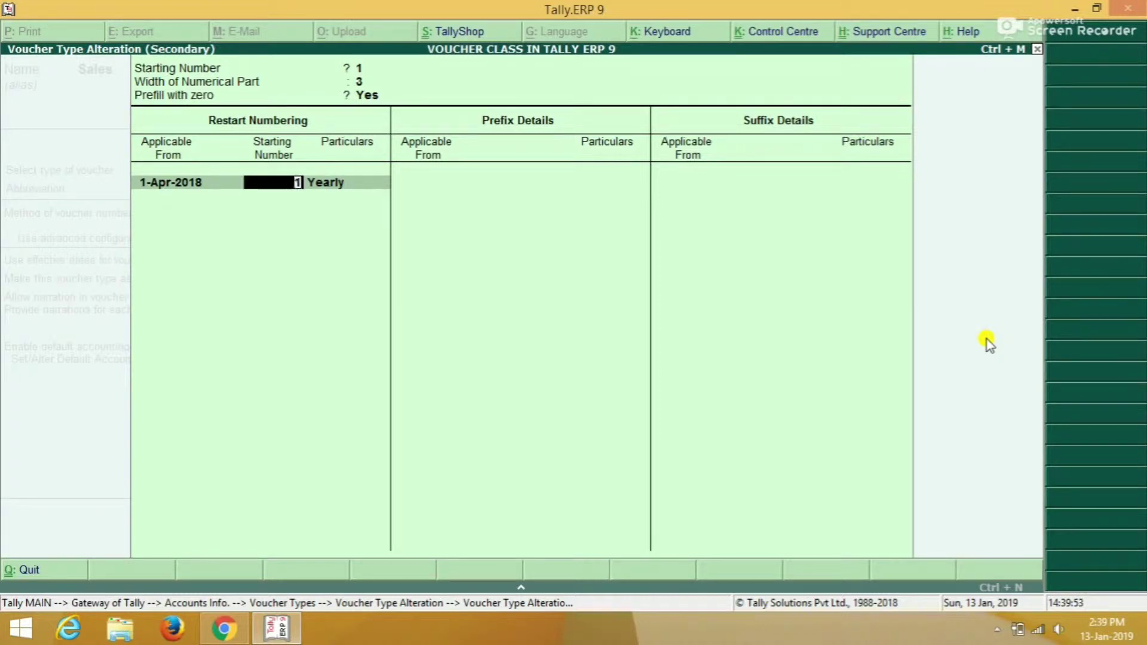
key("Return")
key("Return")
key("Return")
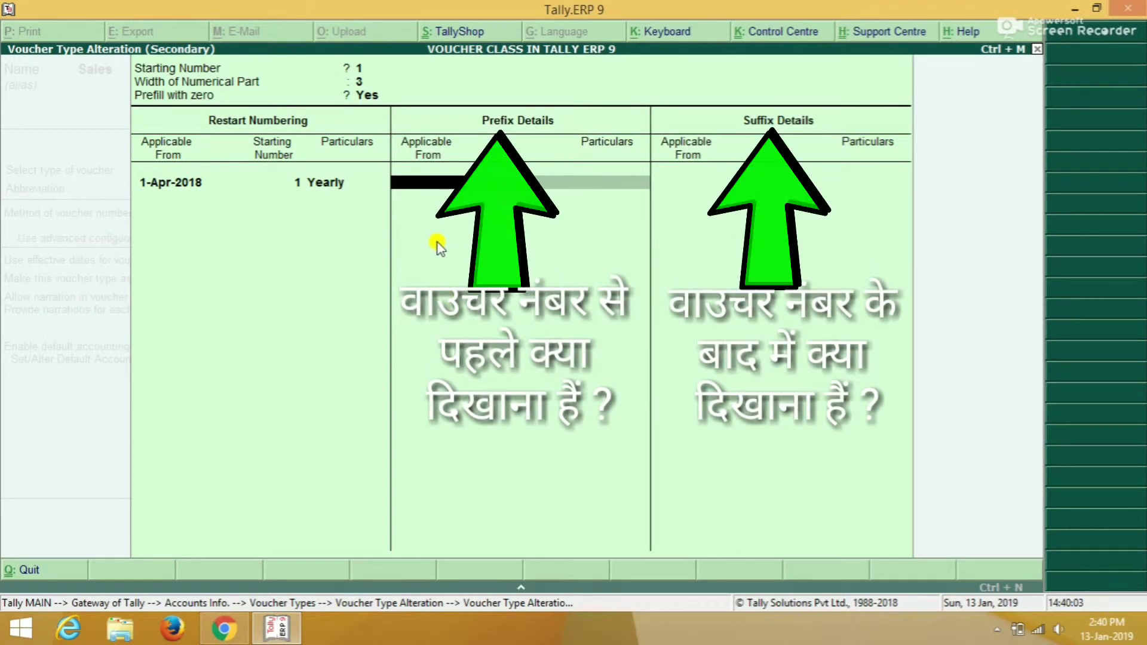
type("1/4")
key("Return")
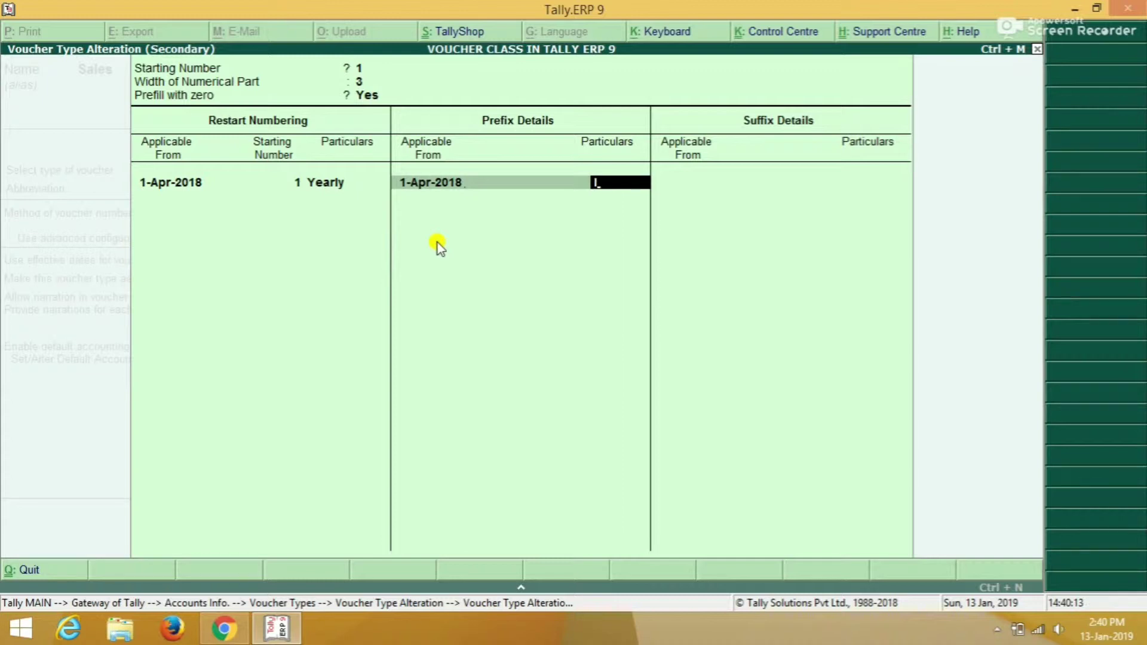
key("Return")
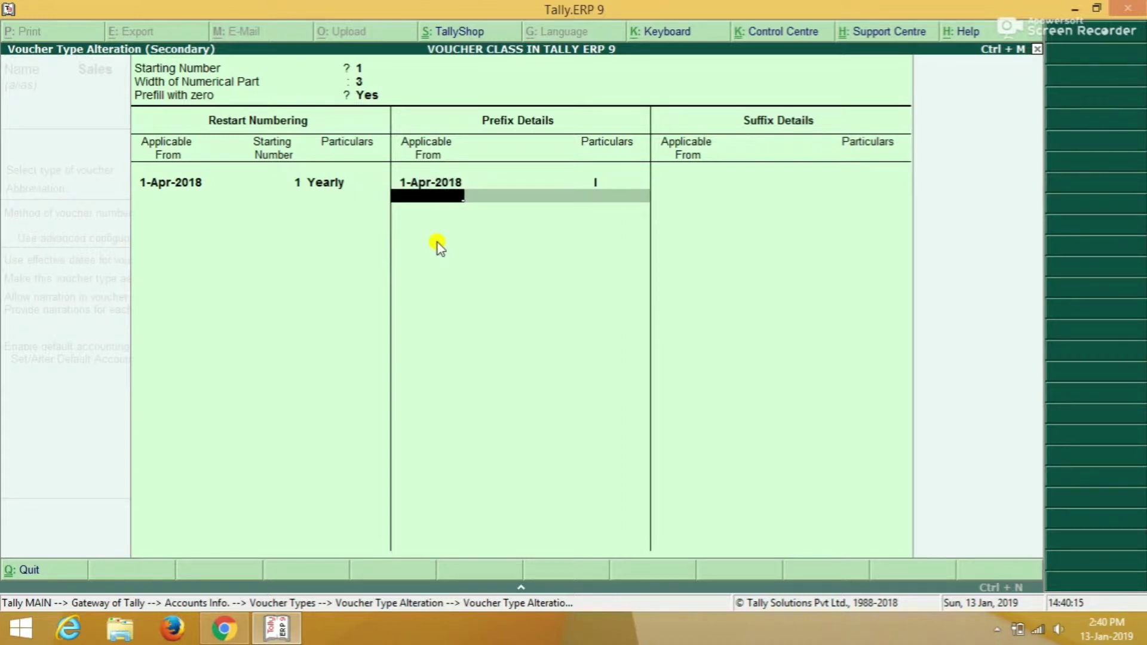
key("Return")
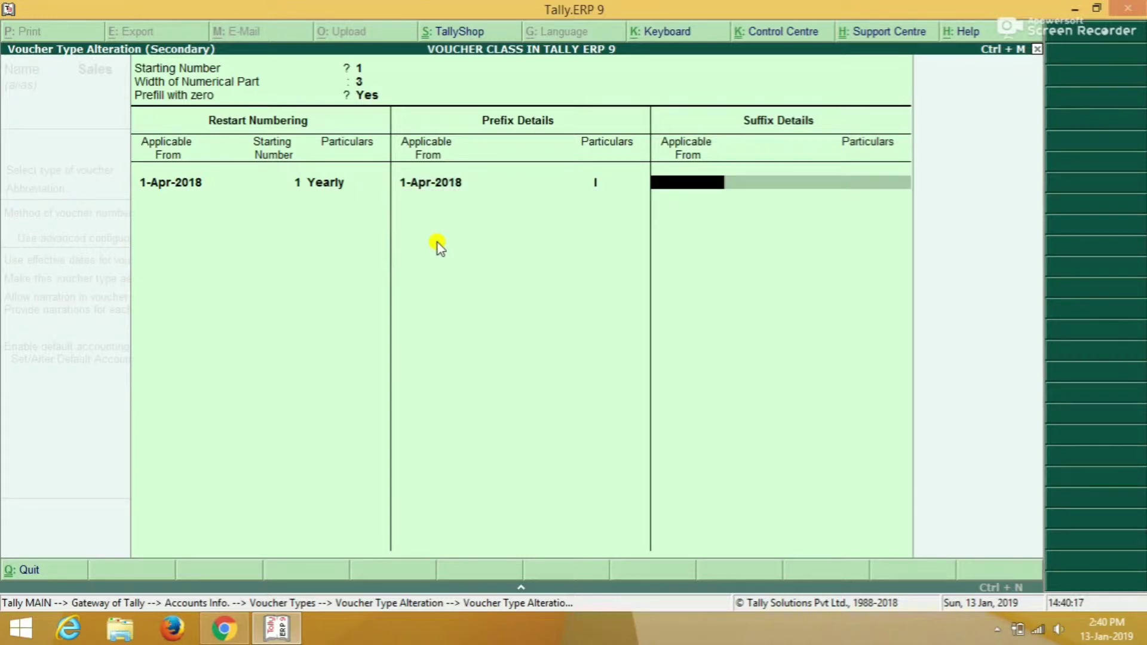
key("Return")
Step: Turn on Print voucher after saving and continue to Name of Class
key("Return")
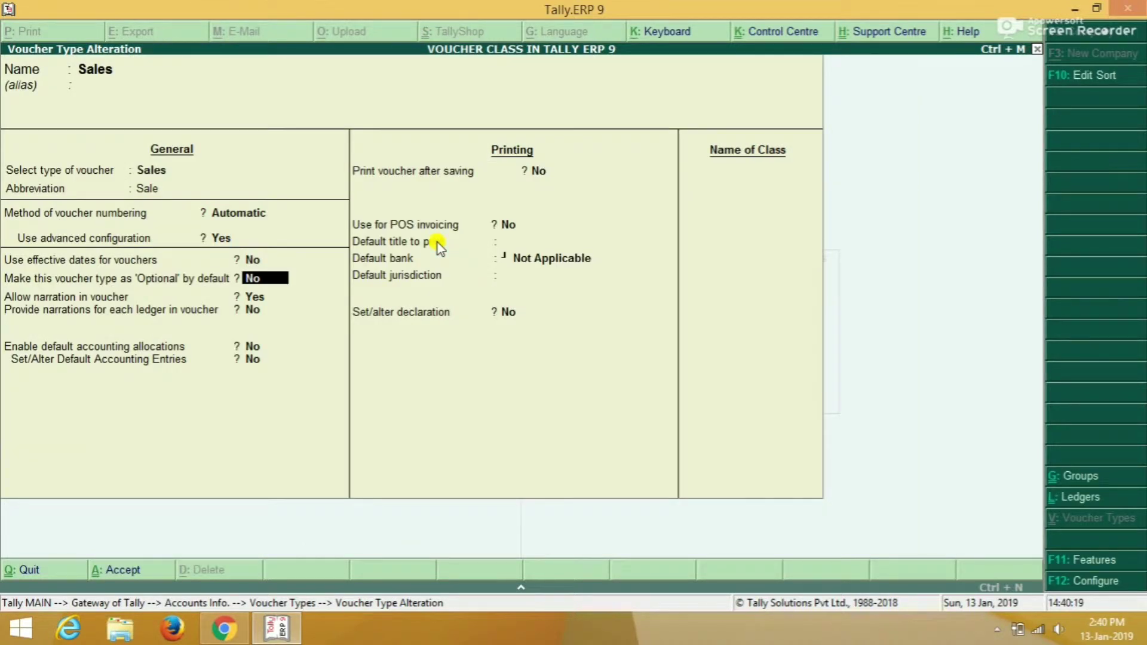
key("Return")
key("Return")
key("Return")
key("Return")
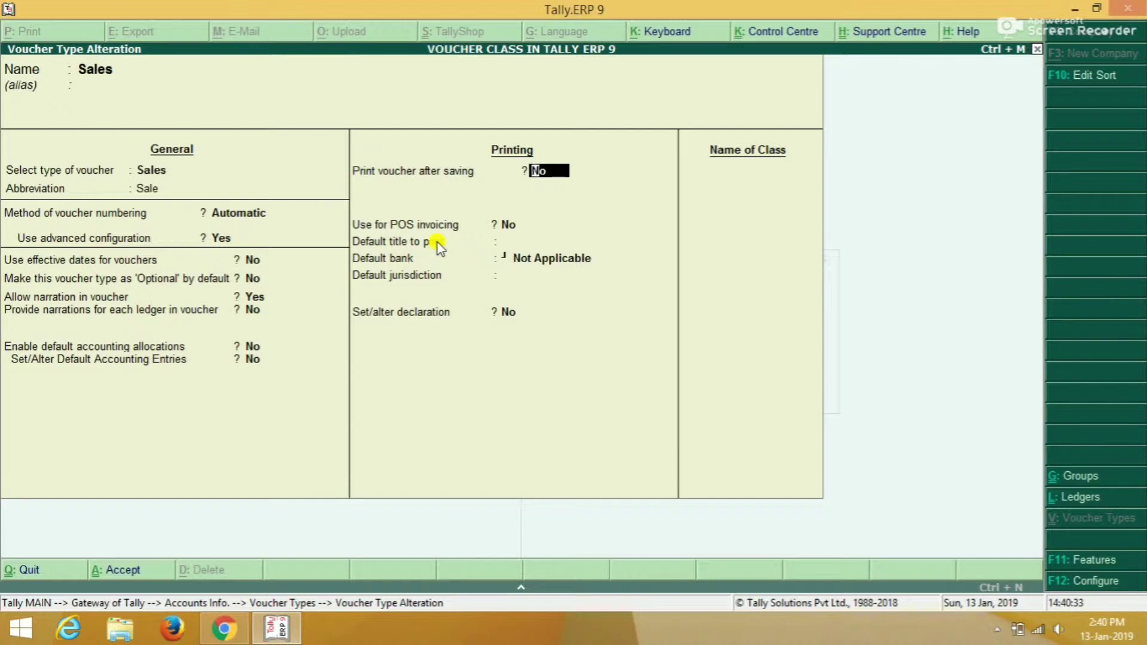
type("y")
key("Return")
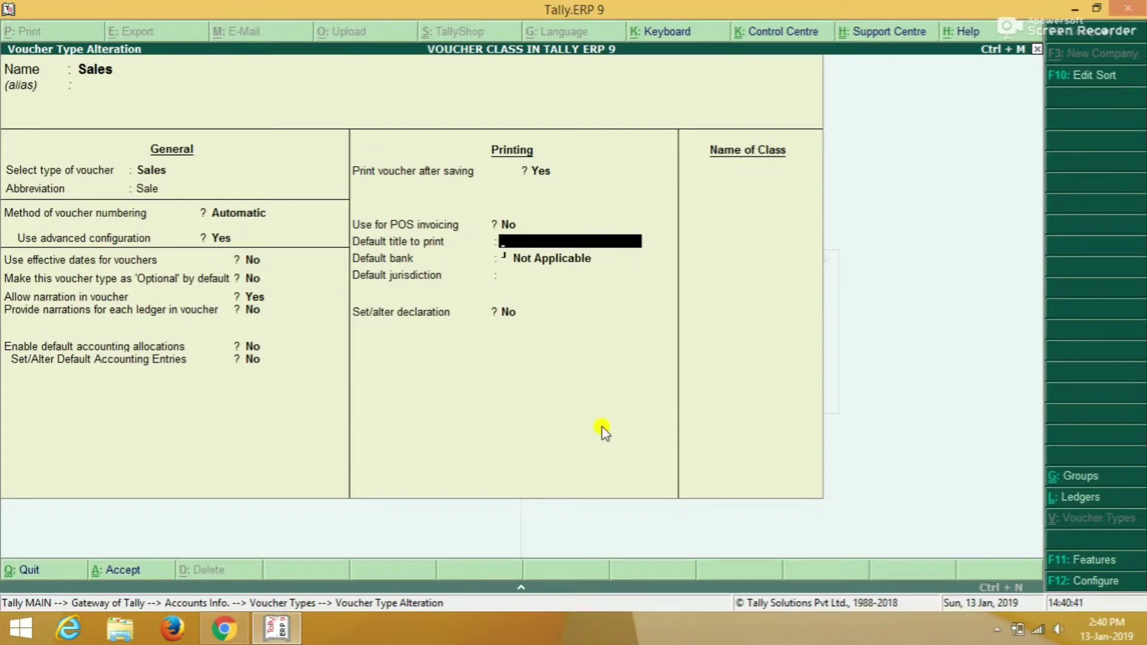
key("Return")
key("Return")
key("Return")
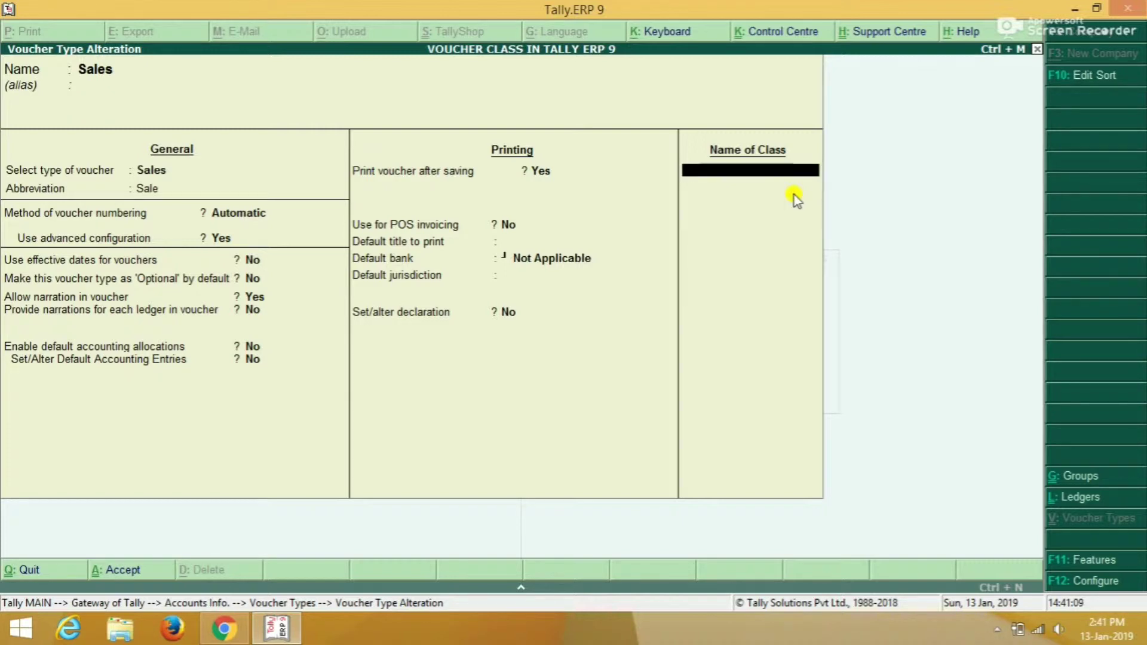
Step: Enter LOCAL SALES 12% as the voucher class name, fixing a typo along the way
type("LOCAL INTE")
key("BackSpace")
key("BackSpace")
key("BackSpace")
key("BackSpace")
type("SALES 12%")
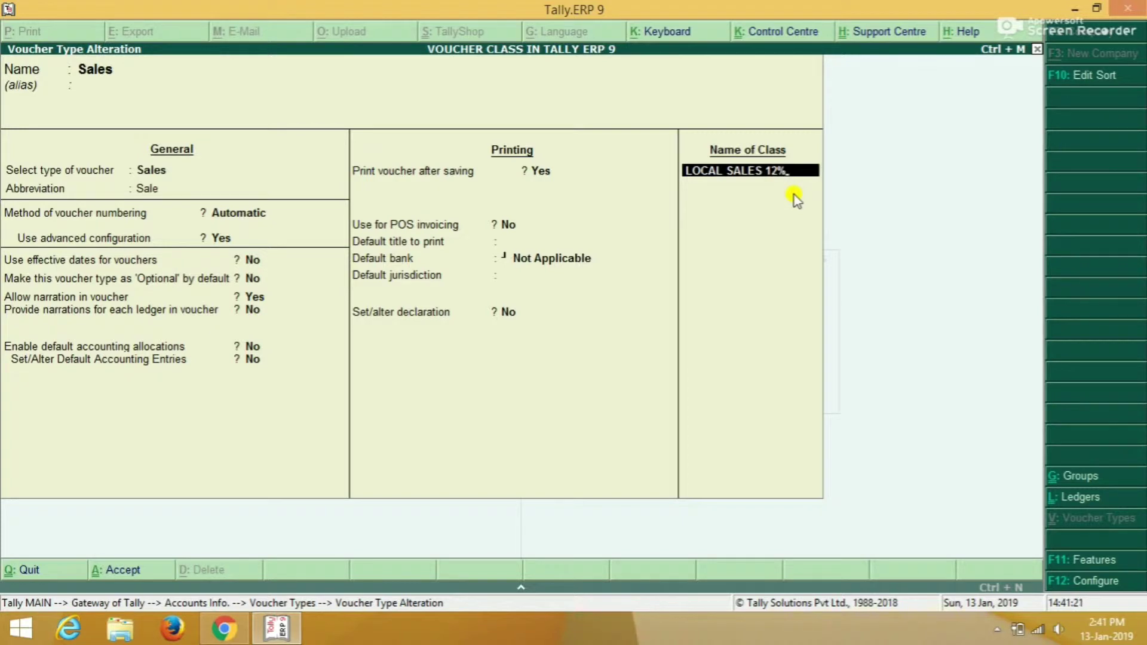
key("Return")
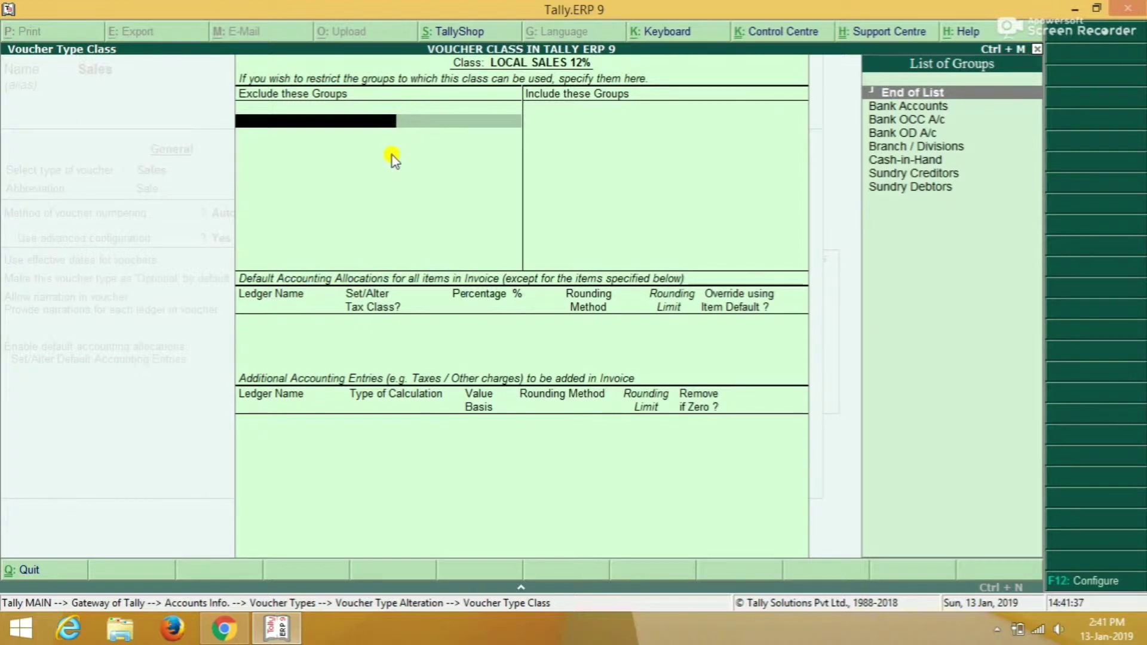
Step: Exclude no groups and include only Sundry Debtors in the class
key("Return")
key("Down")
key("Down")
key("Down")
key("Down")
key("Down")
key("Down")
key("Down")
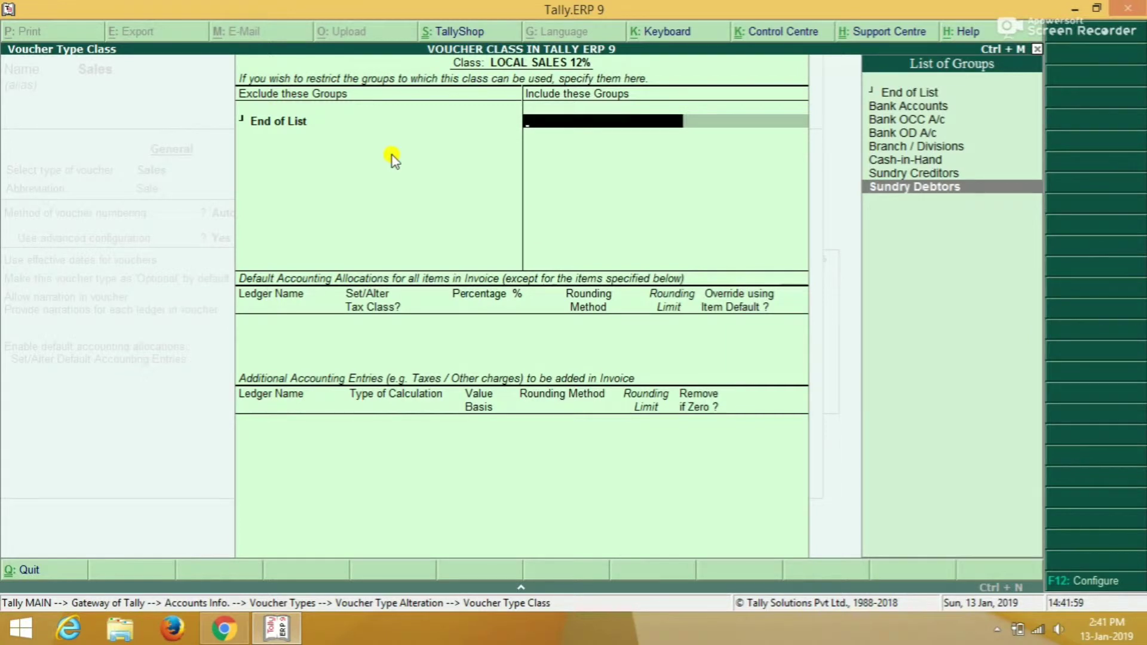
key("Return")
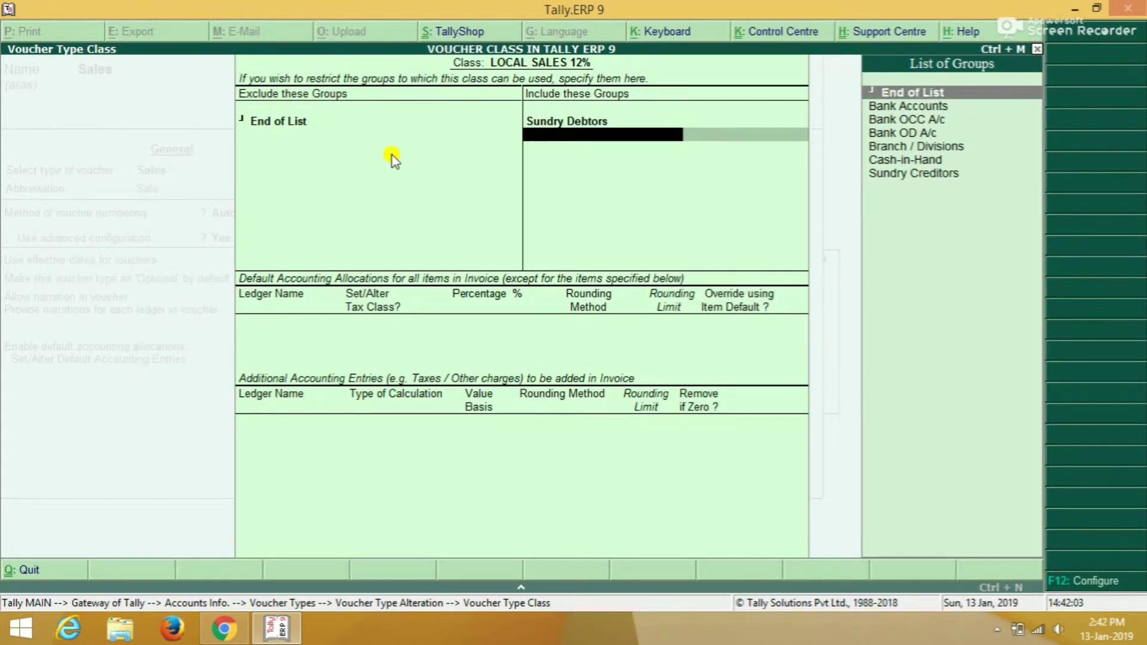
key("Return")
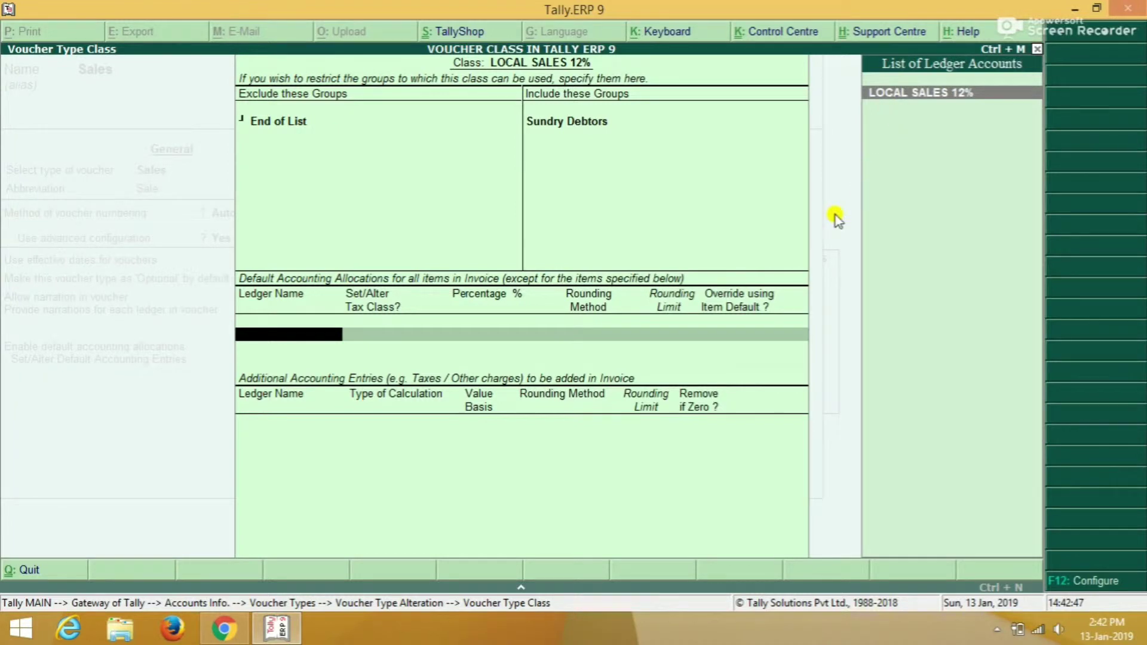
Step: Allocate 100% to the LOCAL SALES 12% ledger with Sales Taxable tax classification
key("Return")
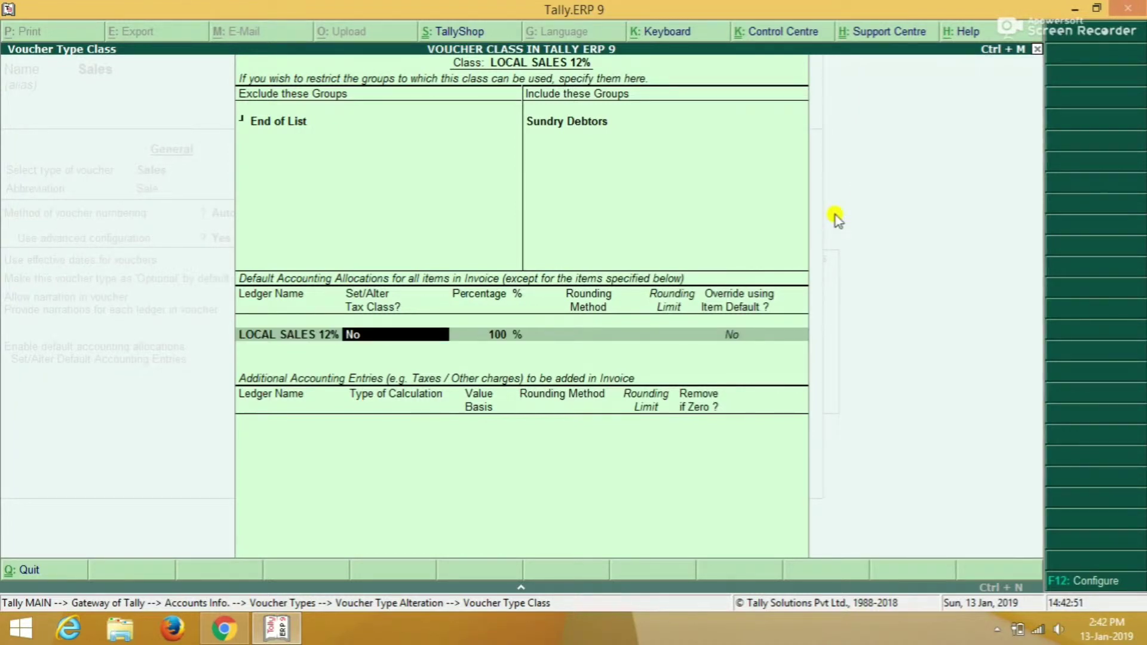
type("y")
key("Return")
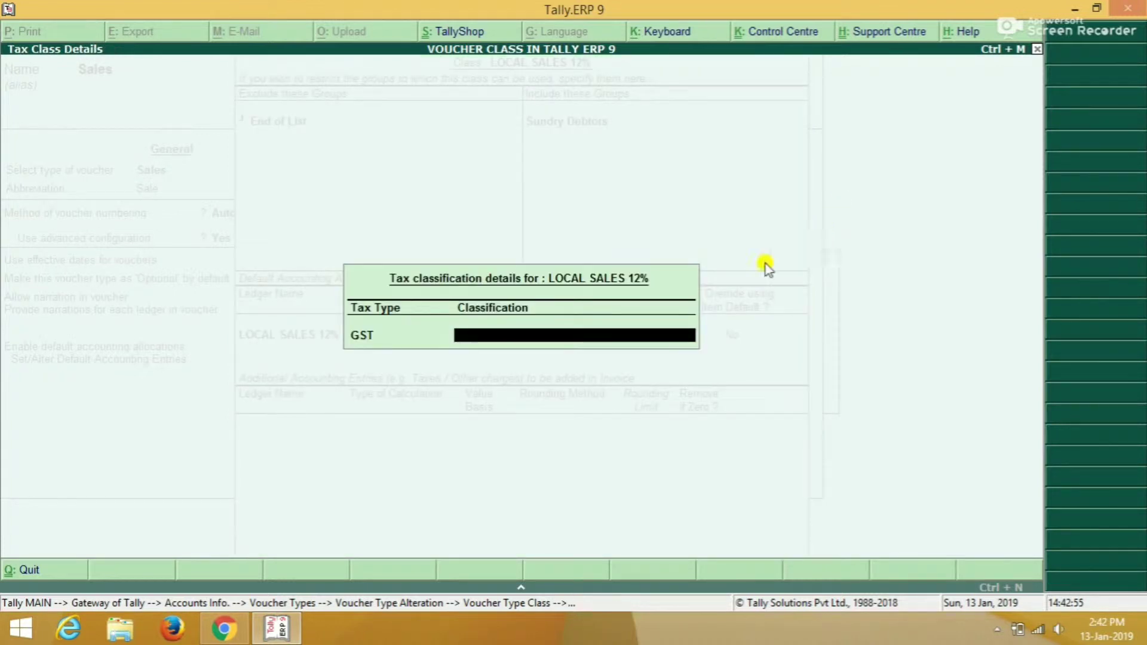
type("S")
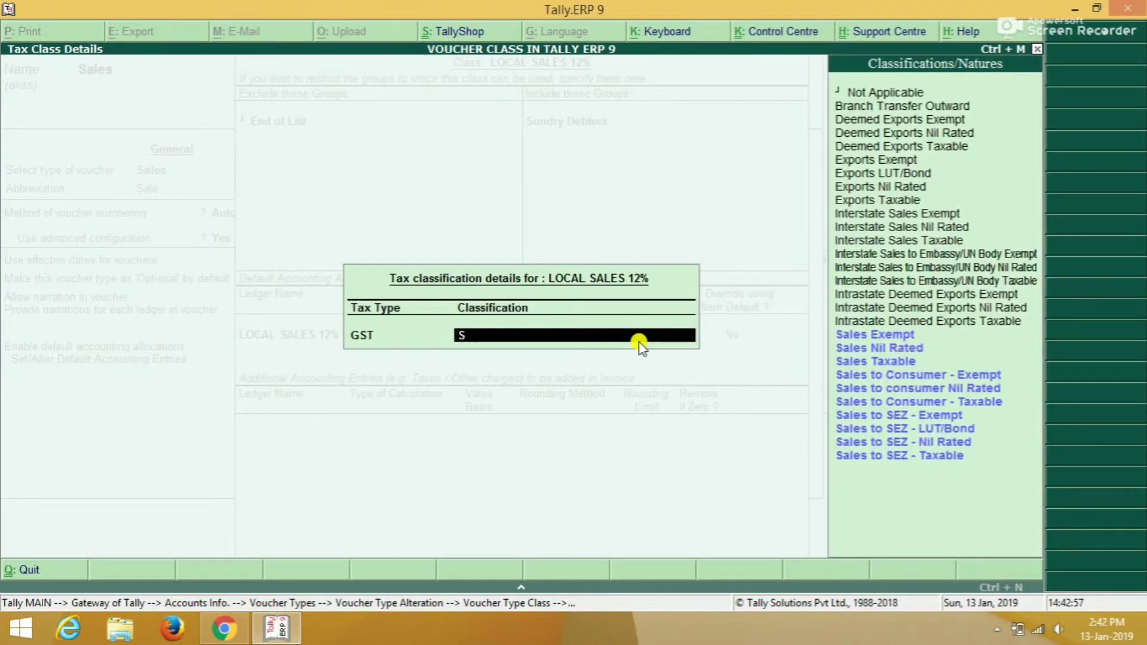
type("ales")
key("Down")
key("Down")
key("Down")
key("Up")
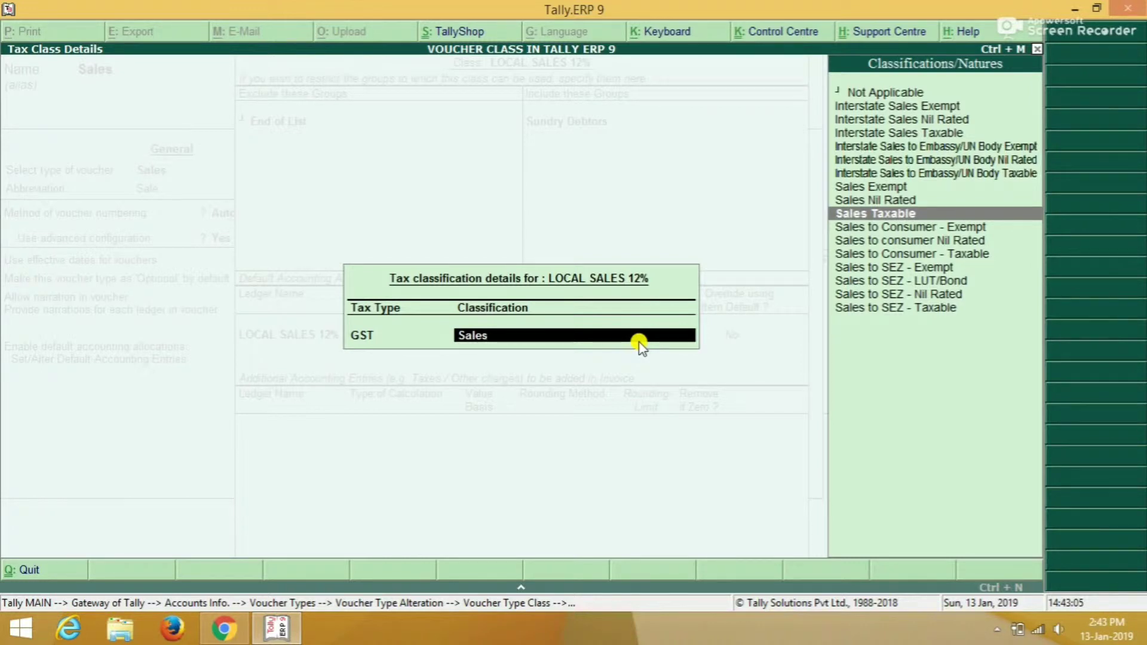
key("Return")
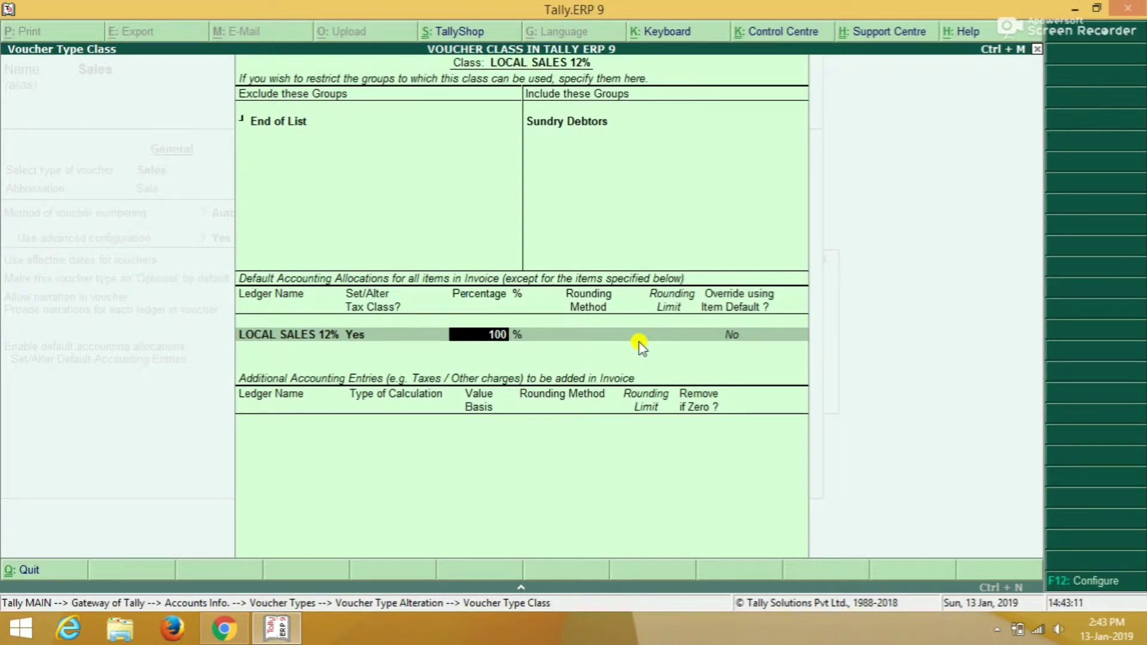
key("Return")
key("Return")
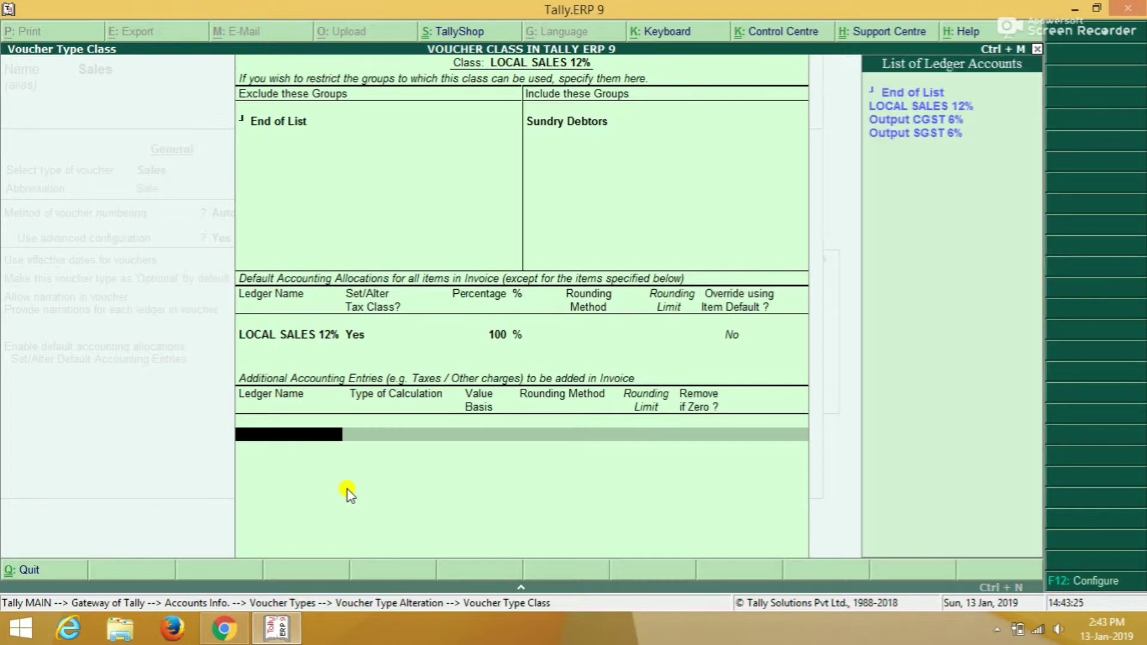
Step: Add Output SGST 6% and Output CGST 6% as additional GST entries, then close the class
key("Down")
key("Down")
key("Down")
key("Return")
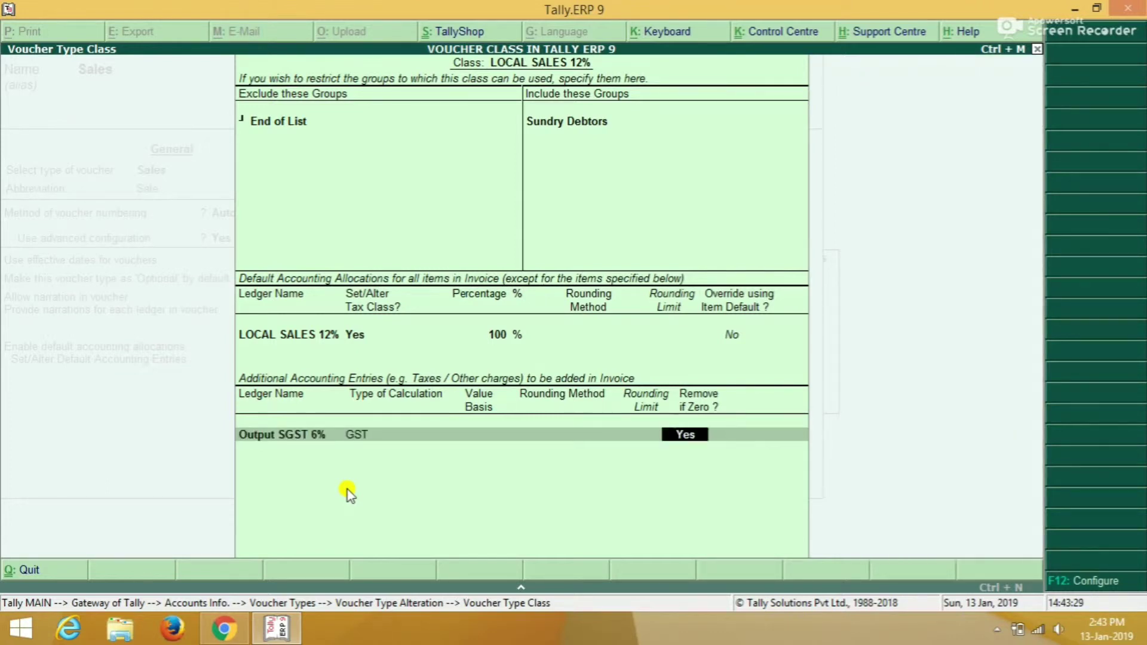
key("Return")
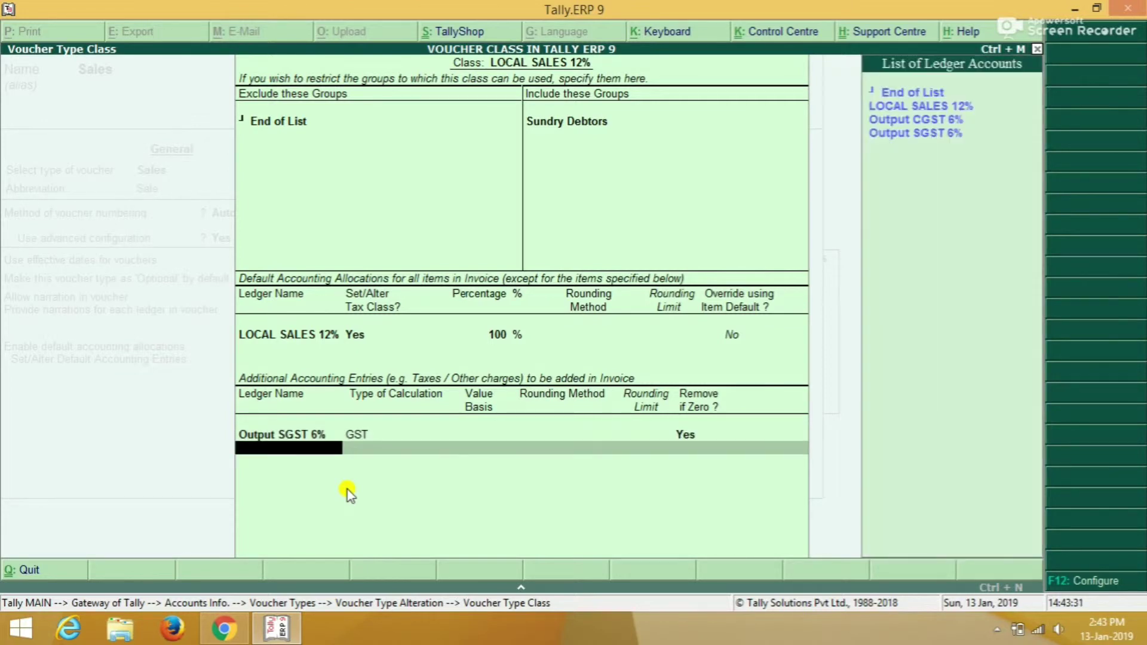
key("Down")
key("Down")
key("Return")
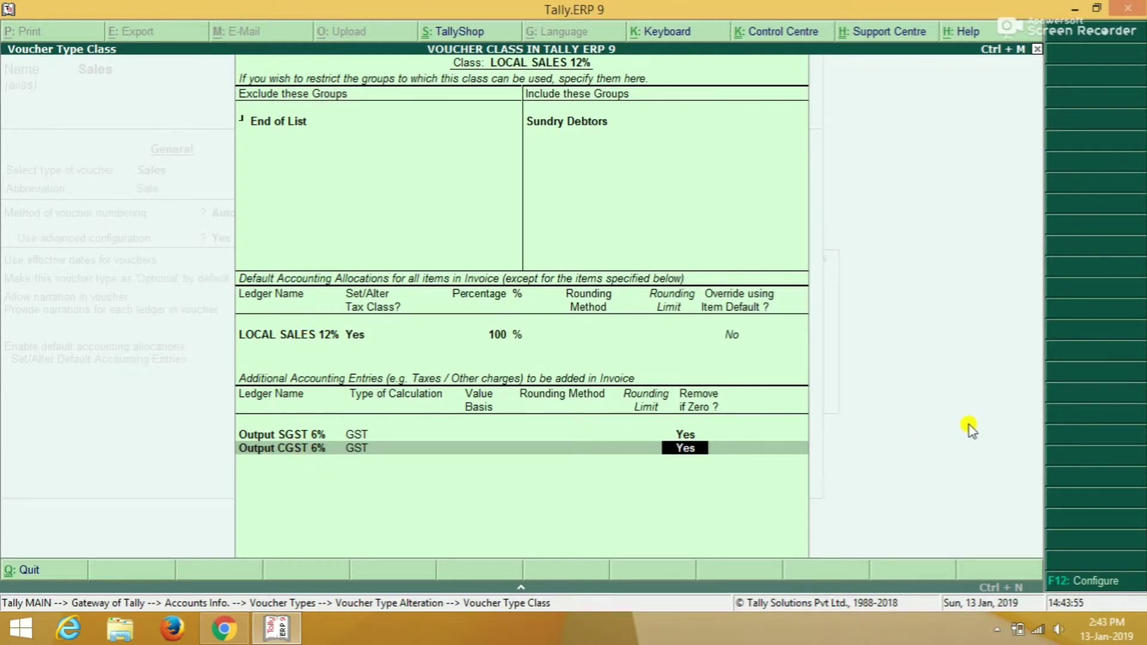
key("Return")
key("Return")
key("Return")
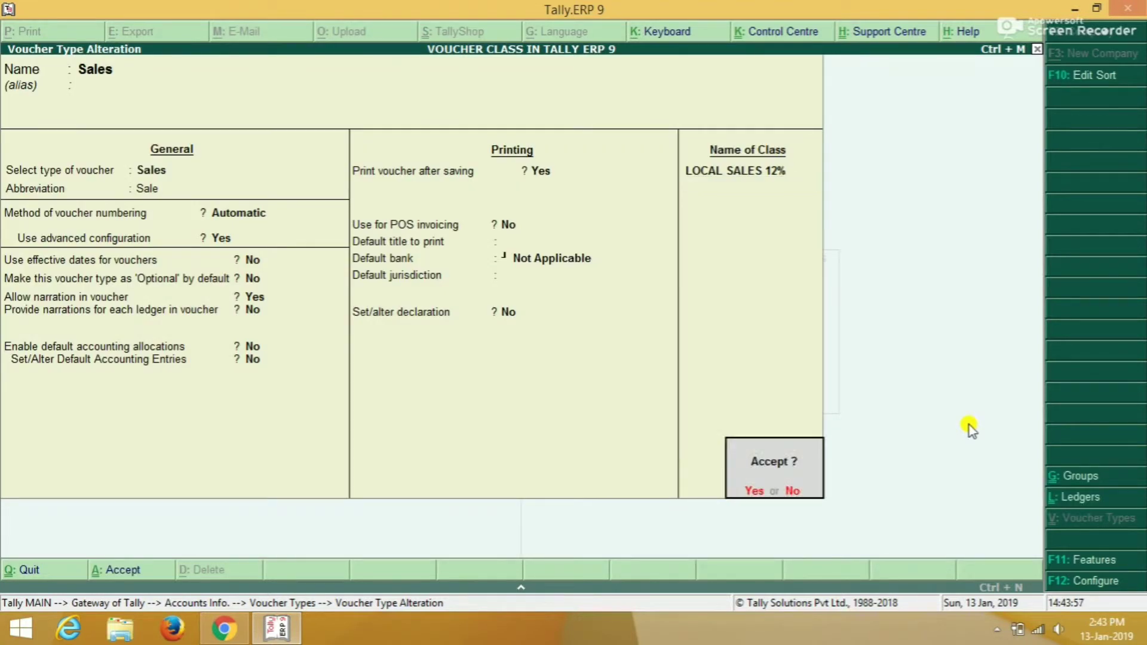
key("Return")
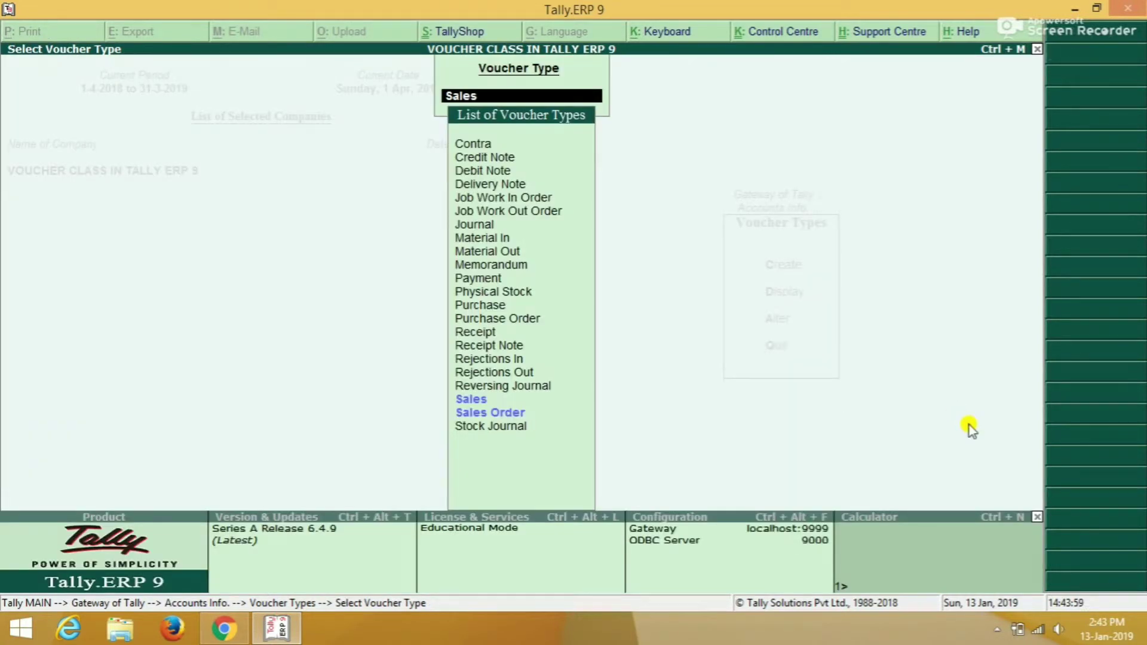
Step: Start a new Sales voucher (F8) using the LOCAL SALES 12% voucher class
key("Escape")
key("Escape")
key("Escape")
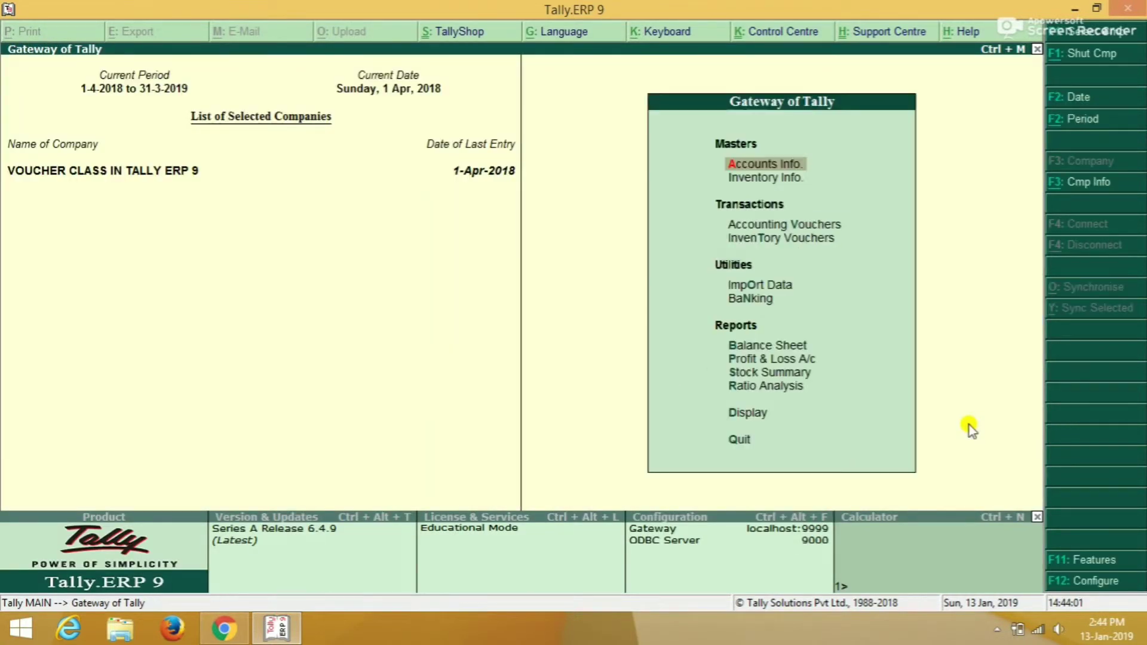
key("v")
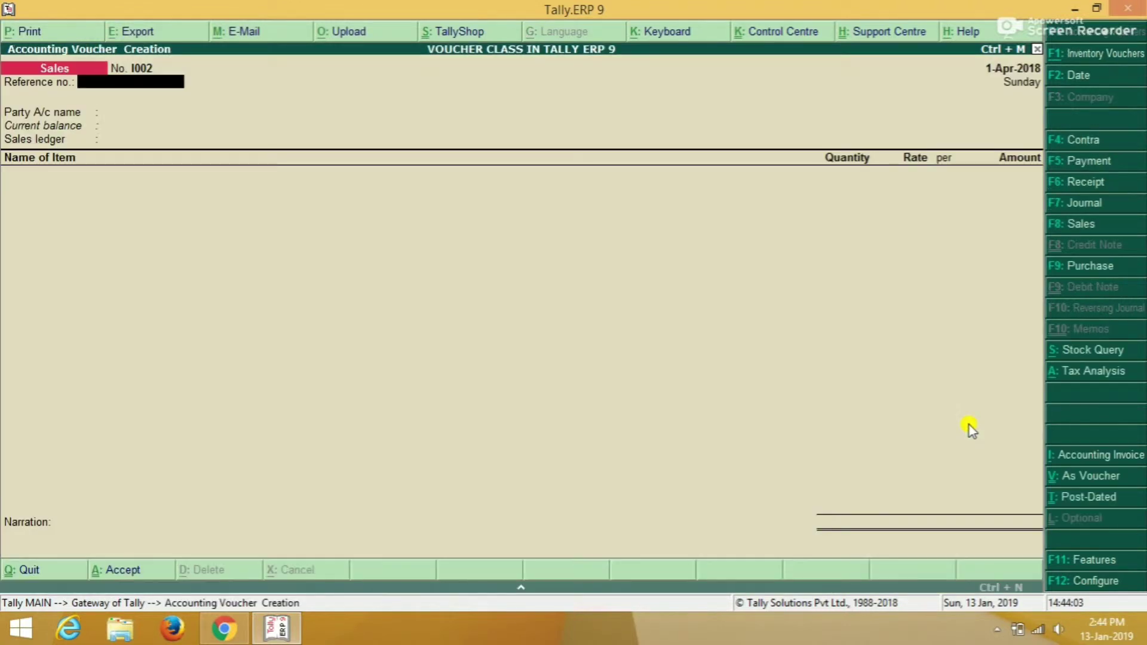
key("F8")
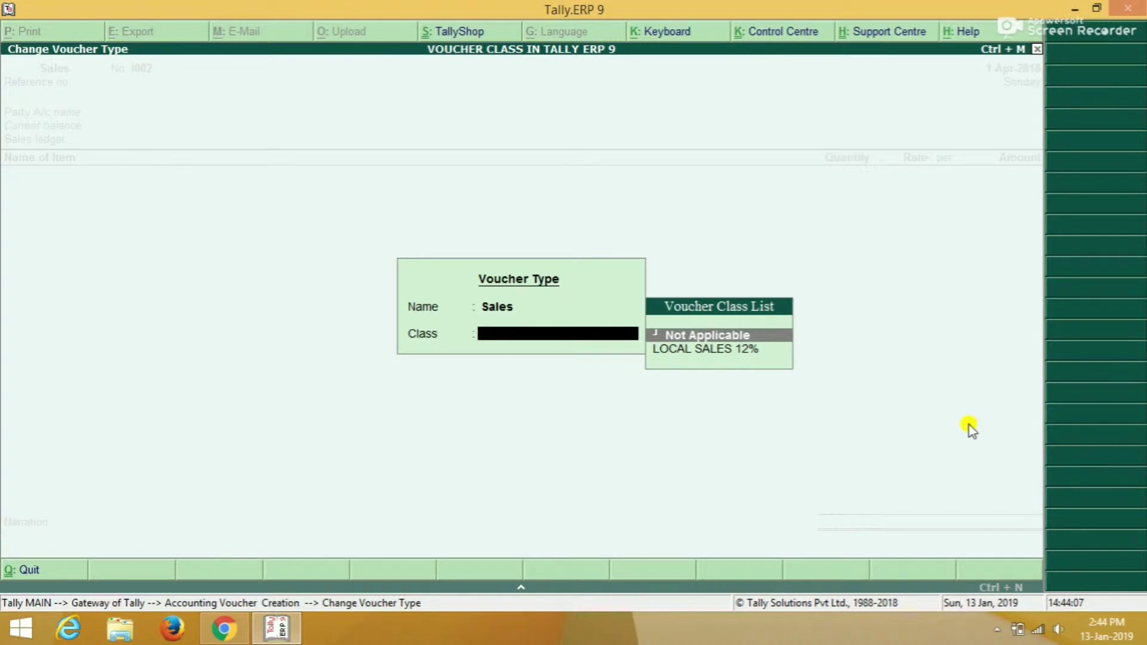
key("Down")
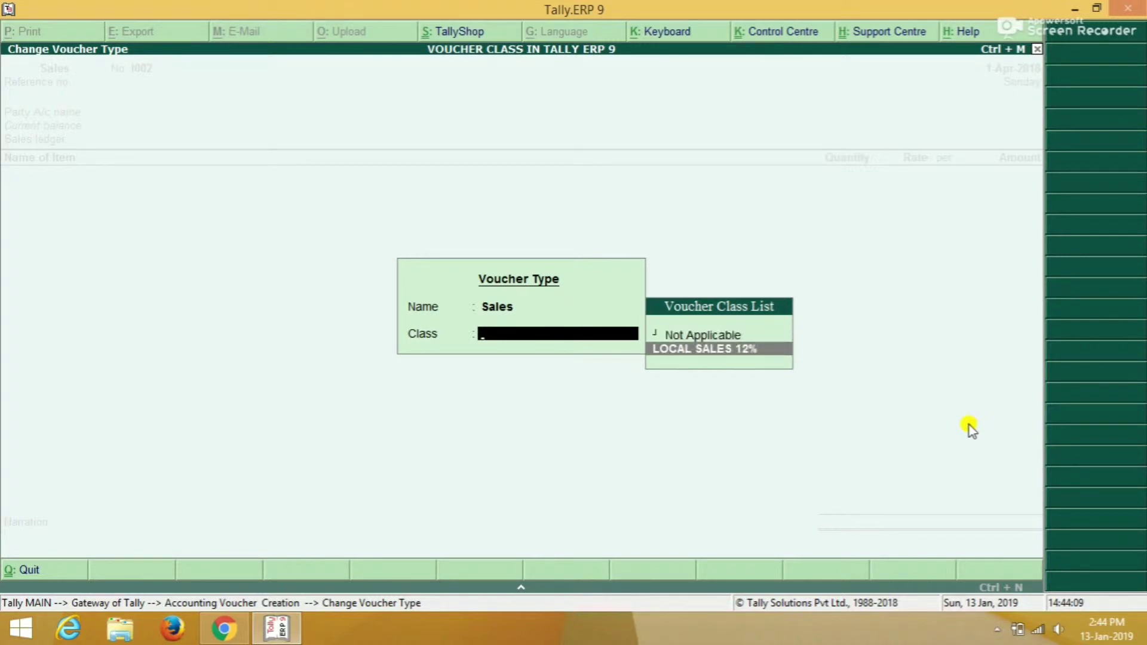
key("Up")
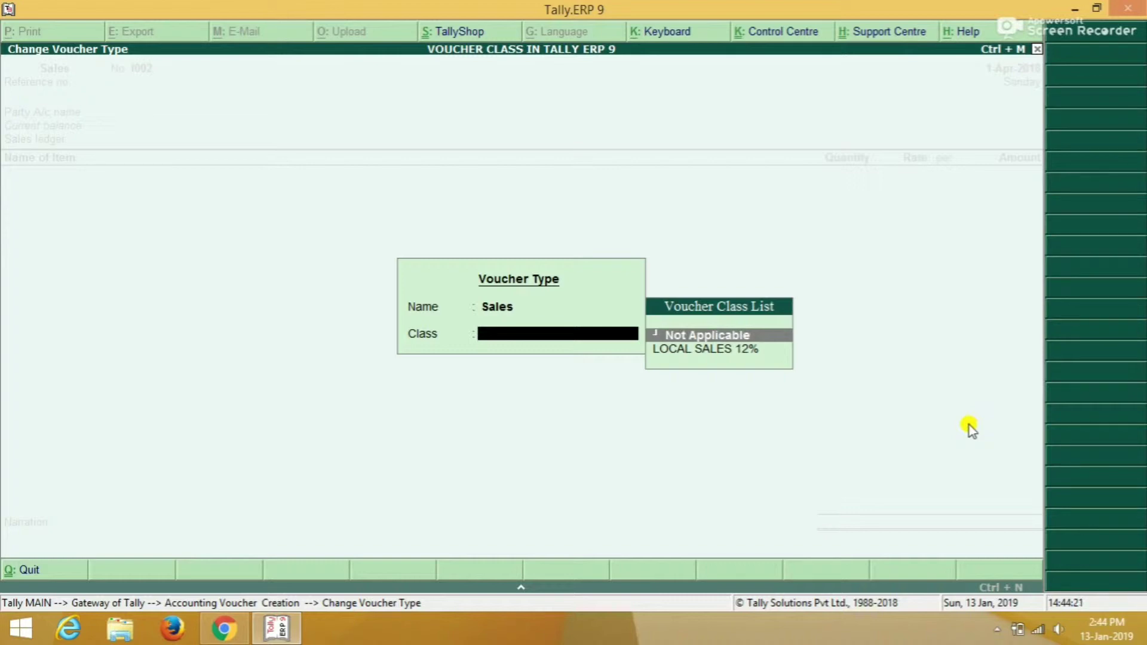
key("Down")
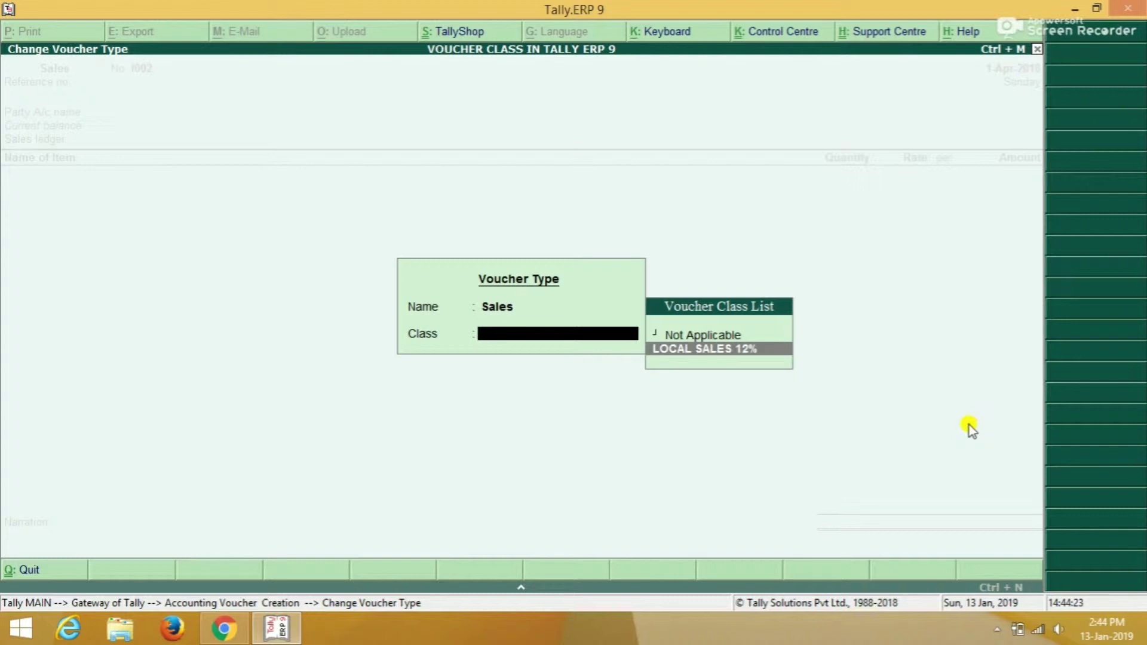
key("Return")
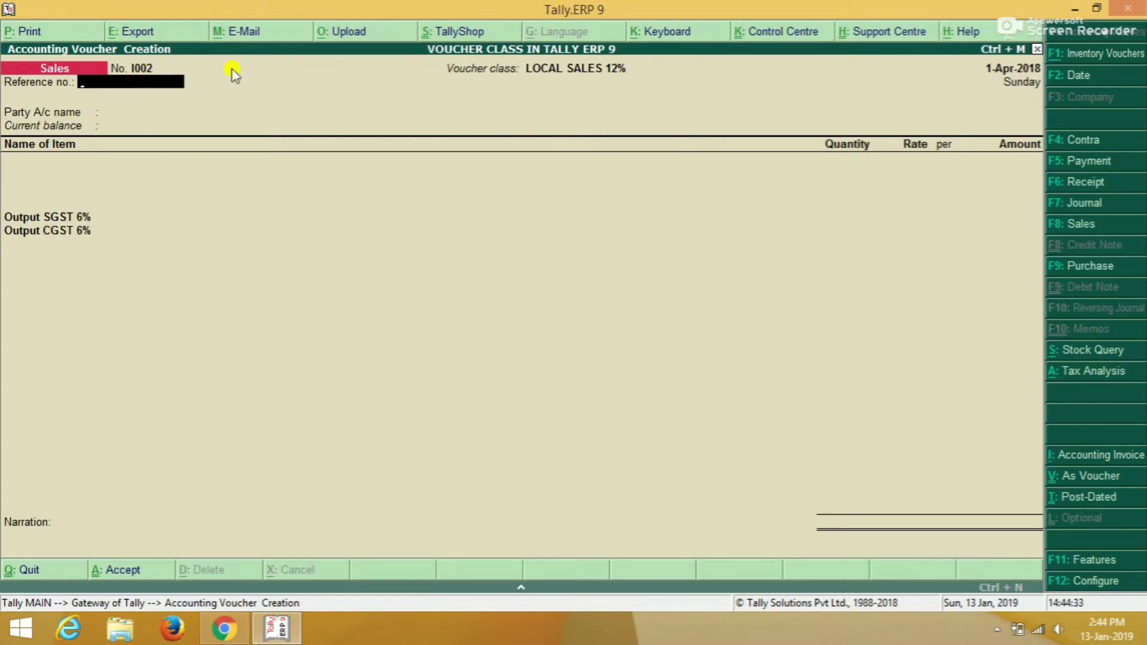
Step: Select Customer 1 as the Party A/c name and close Party Details
key("Return")
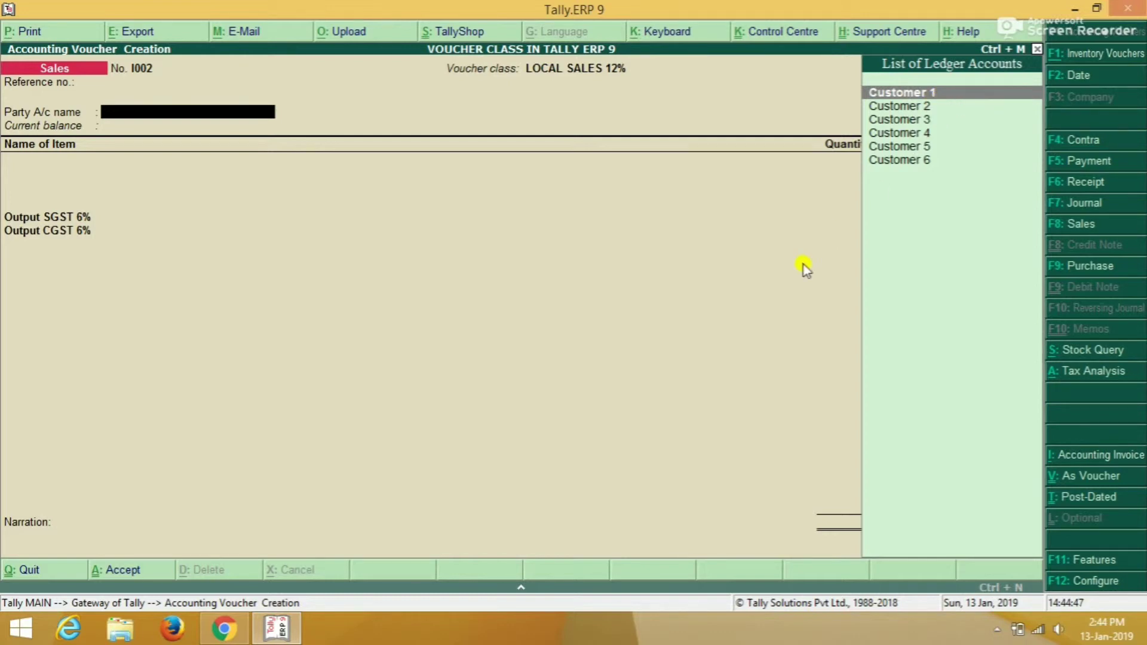
key("Return")
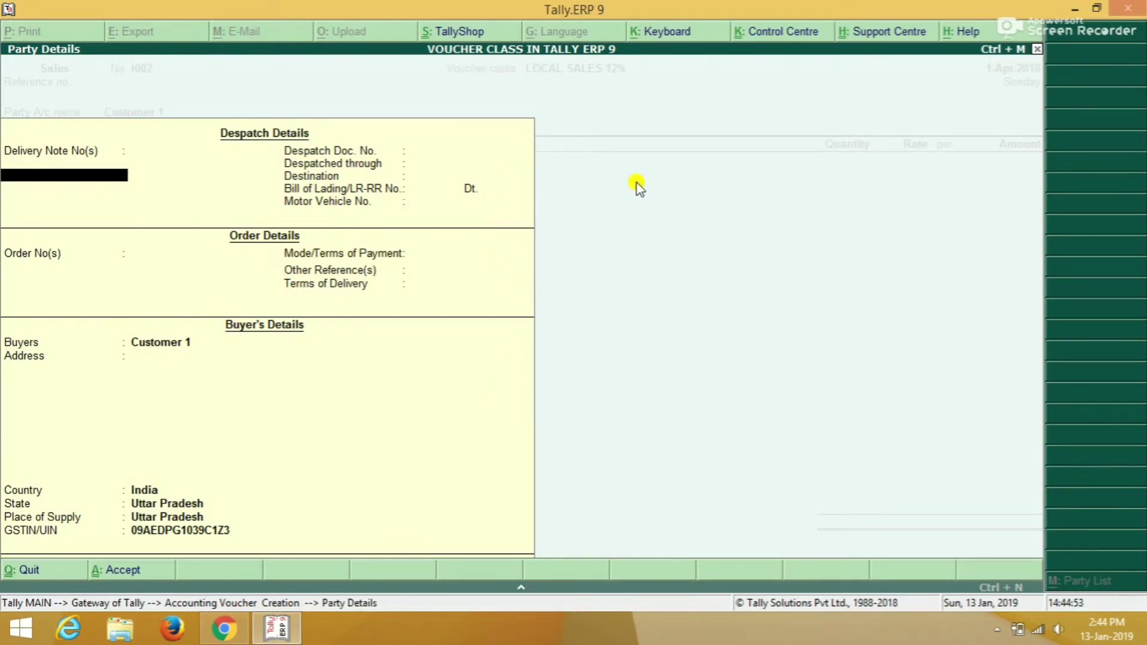
key("Escape")
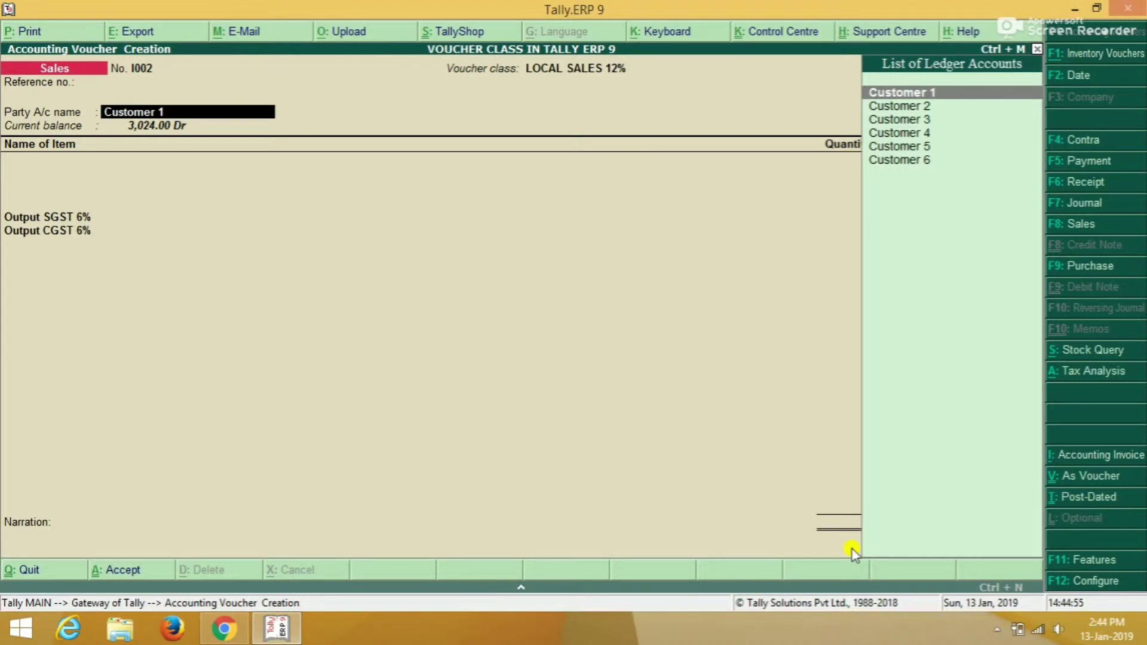
Step: Set 'Enable supplementary details' to No in the sales invoice configuration
left_click(1062, 581)
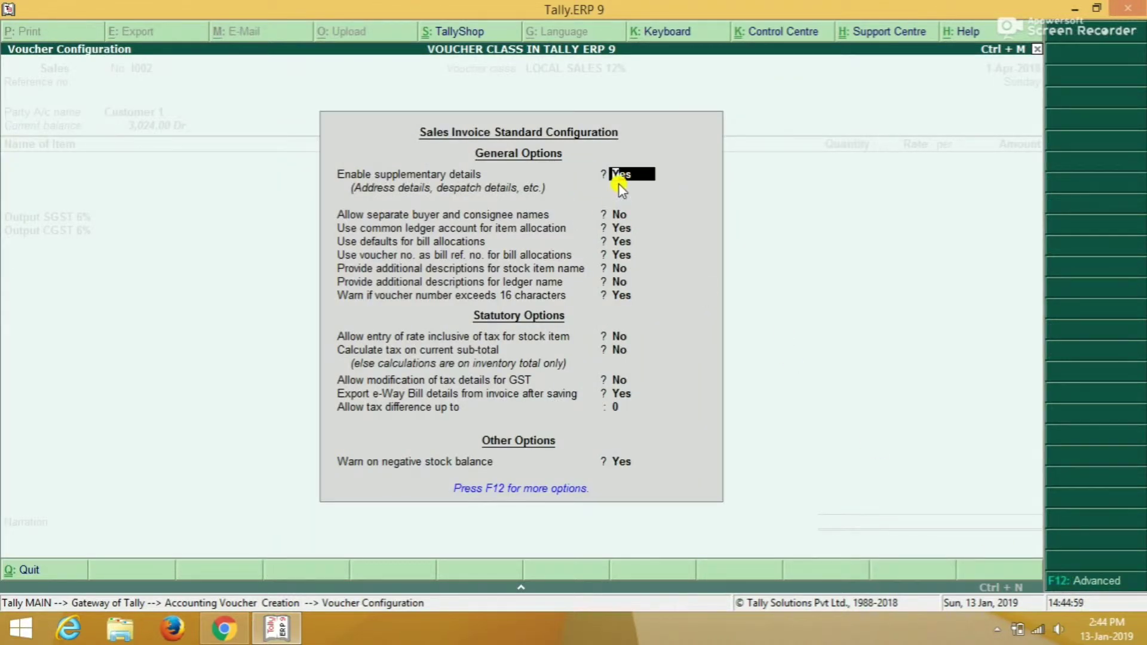
type("n")
key("Return")
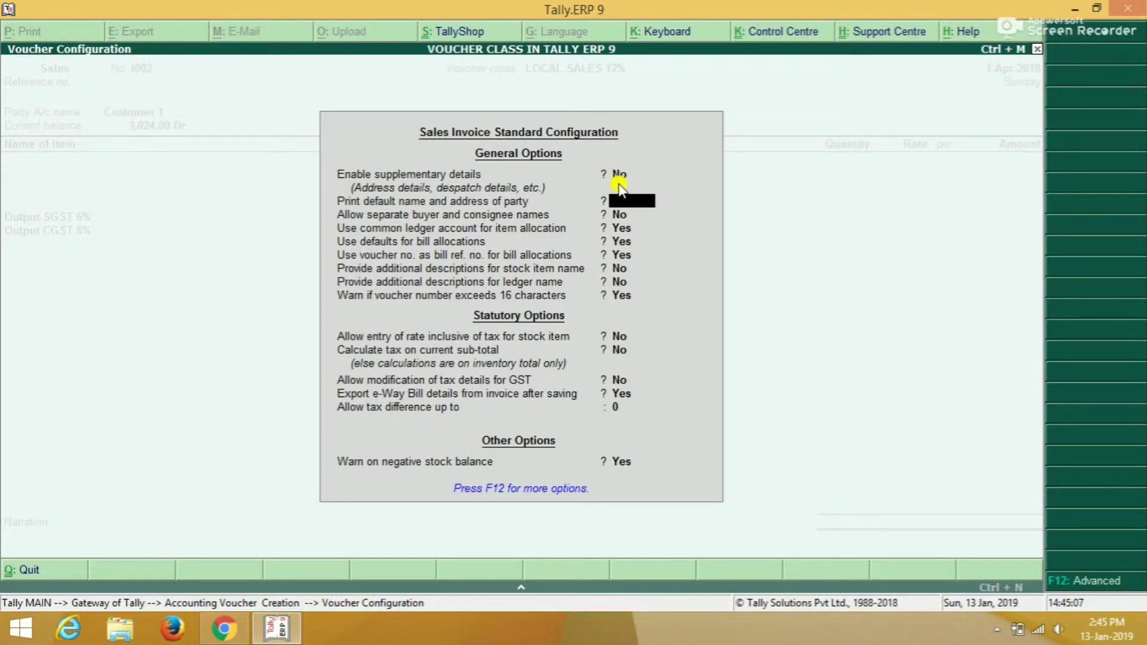
key("Return")
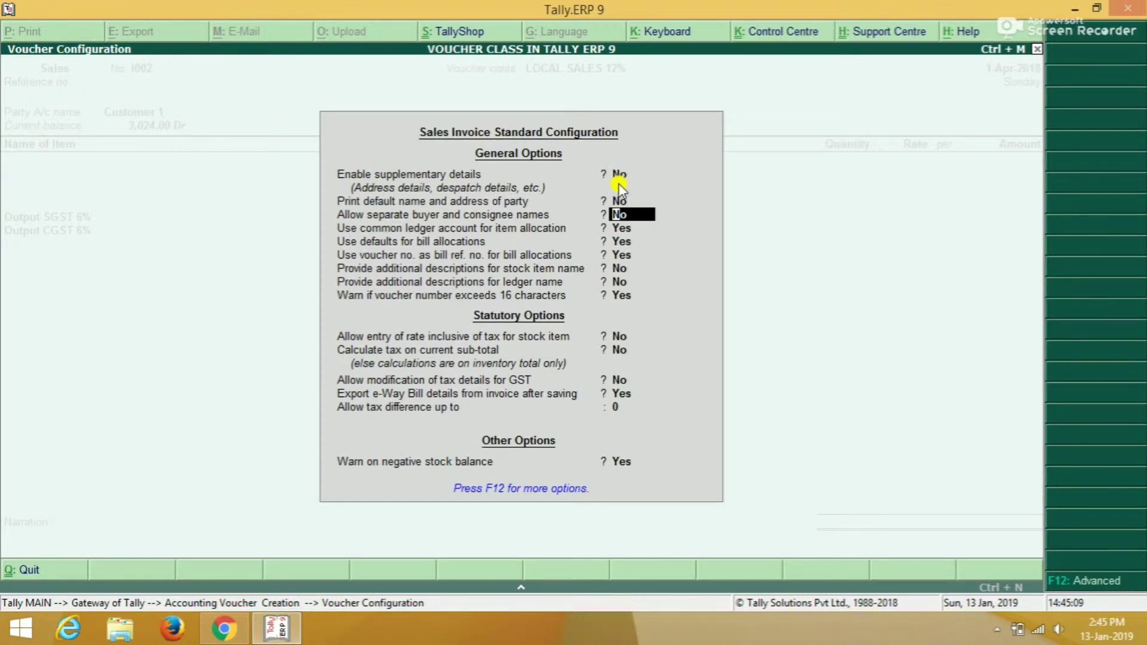
key("ctrl+a")
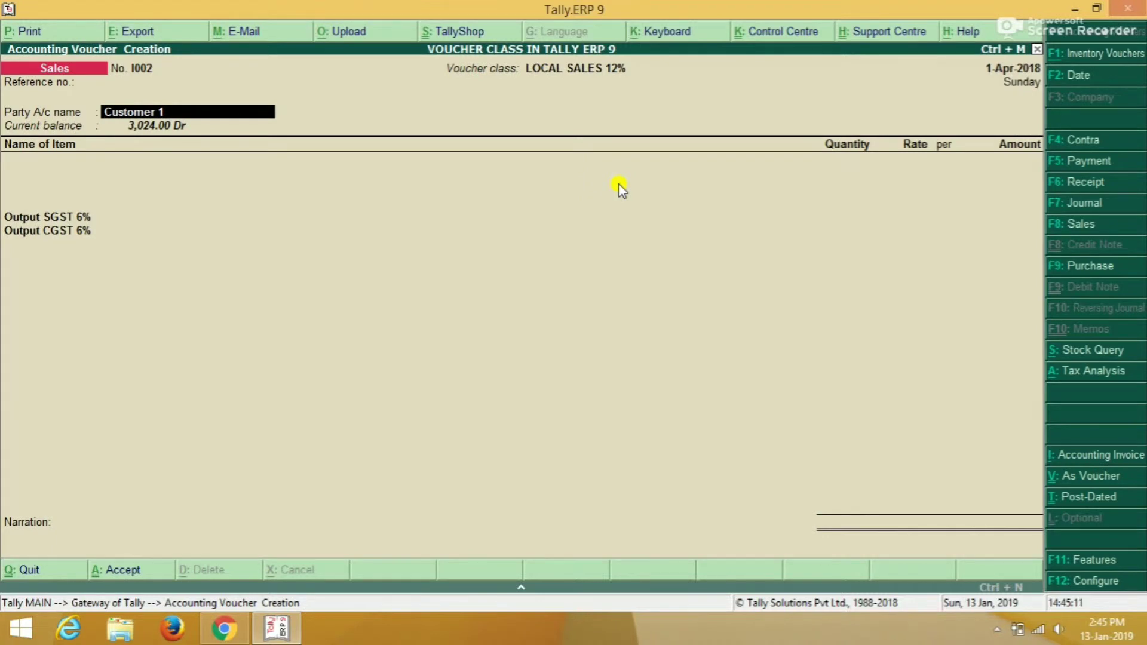
Step: Enter Cheesy Corn Triangles 300gm, 10 Pcs at the standard 80.00 rate
key("Return")
key("BackSpace")
key("BackSpace")
key("Return")
key("Return")
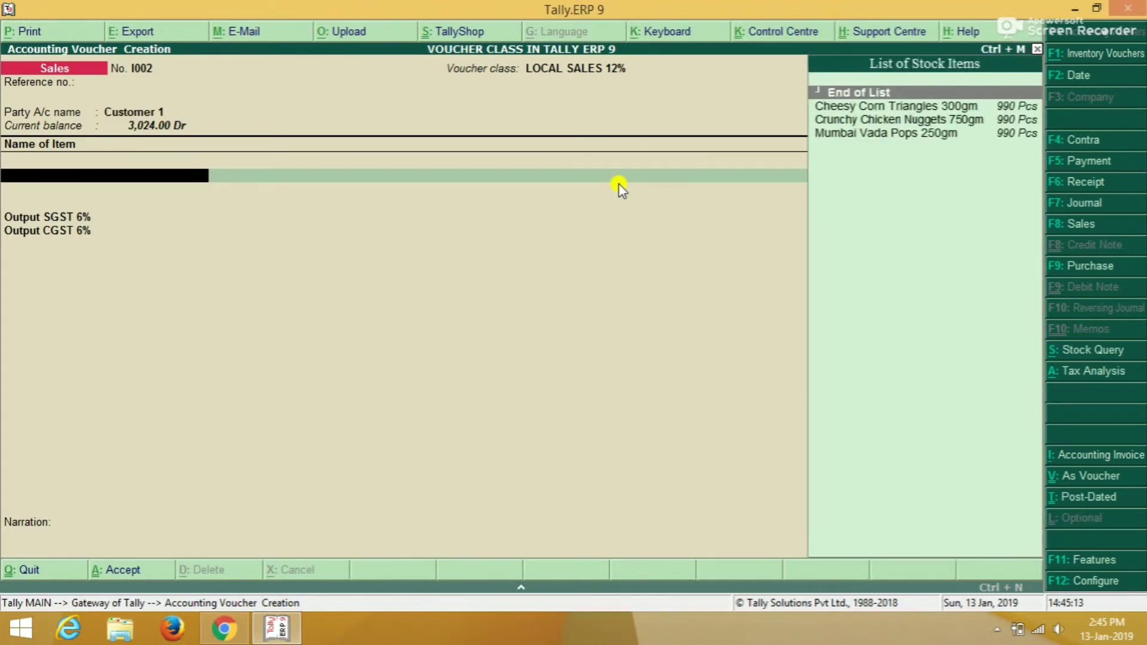
key("BackSpace")
key("Return")
key("Down")
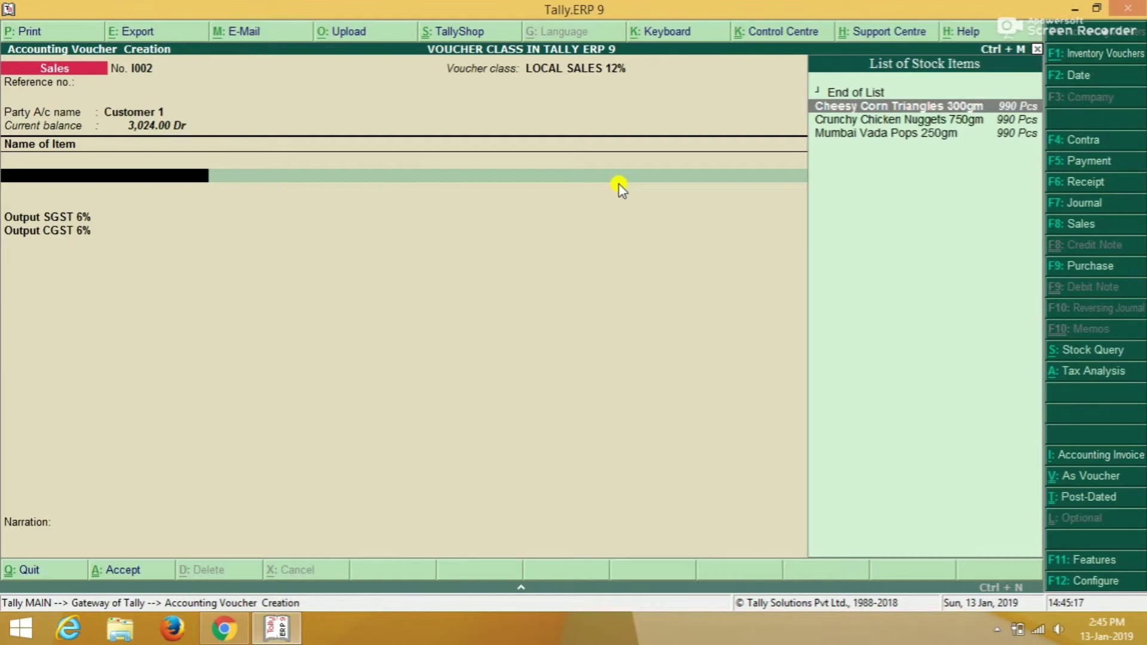
key("Return")
type("10")
key("Return")
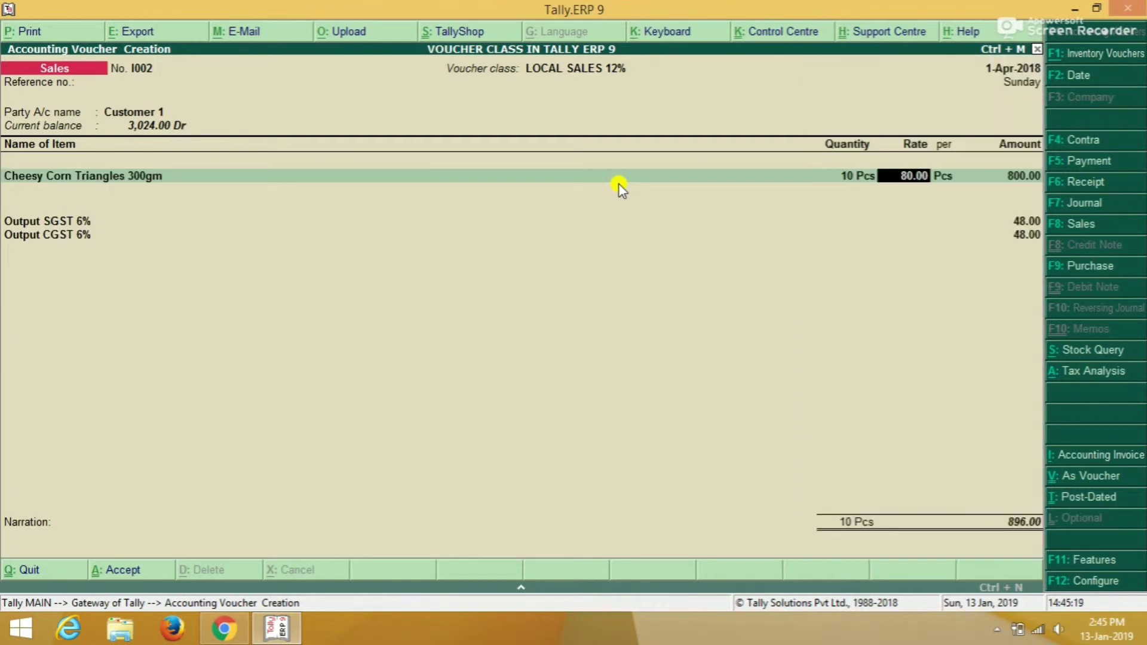
key("Return")
Step: Add 10 Pcs each of Crunchy Chicken Nuggets 750gm and Mumbai Vada Pops 250gm, totalling 3,024.00
key("Return")
key("Return")
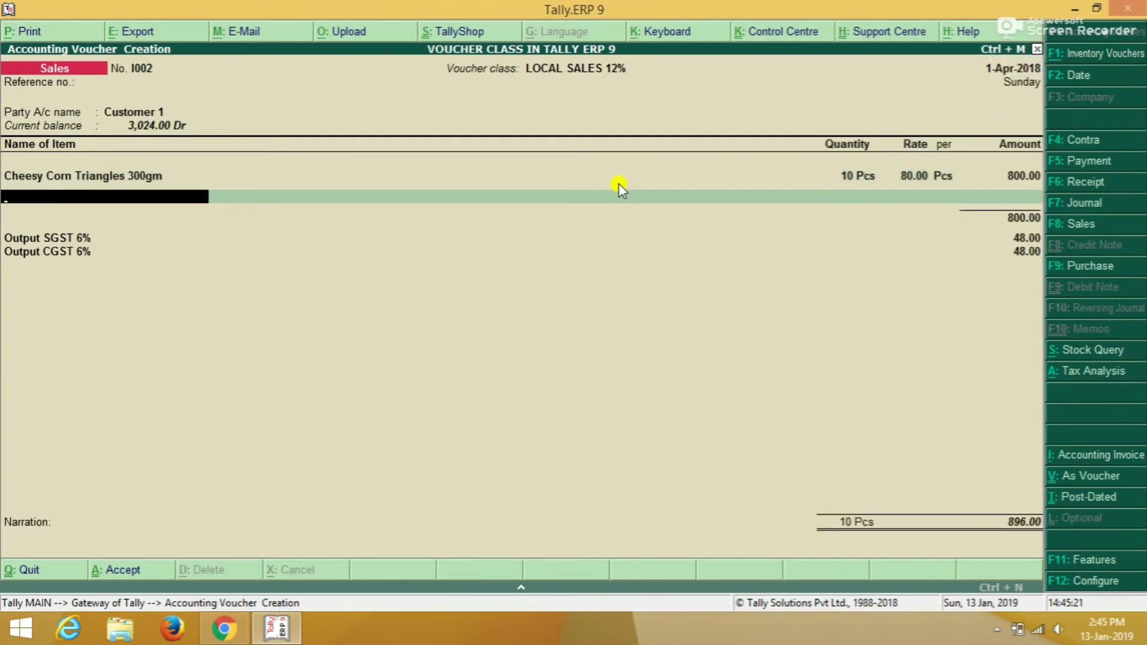
key("Down")
key("Down")
key("Return")
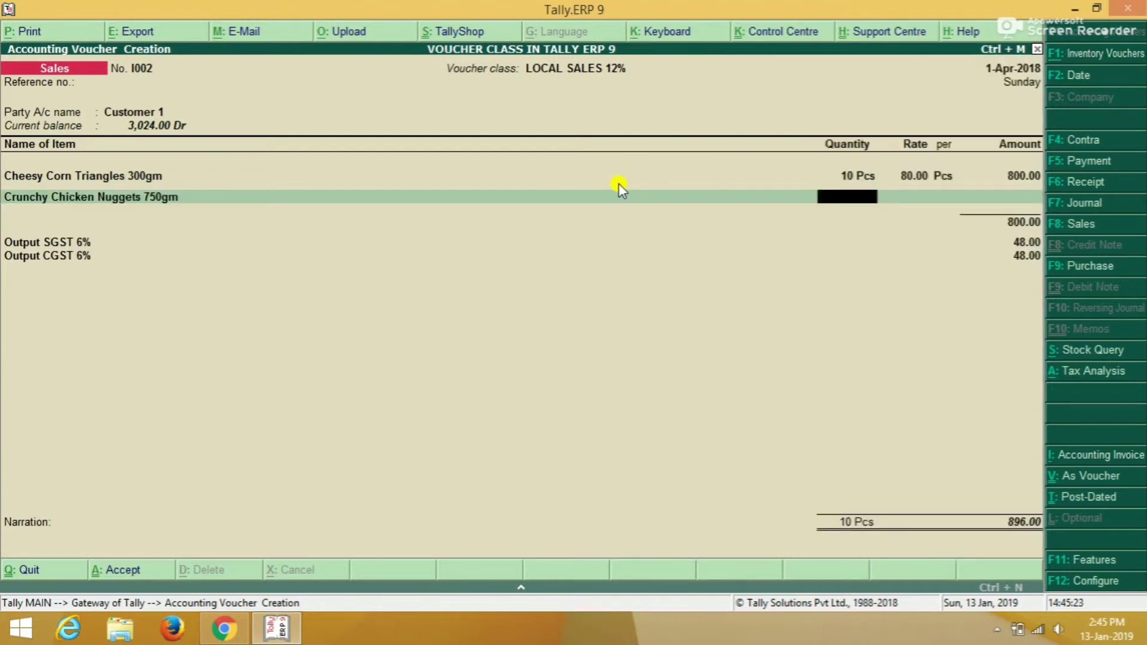
type("10")
key("Return")
key("Return")
key("Return")
key("Return")
key("Down")
key("Down")
key("Down")
key("Return")
type("0")
key("Return")
key("Return")
key("Return")
key("Return")
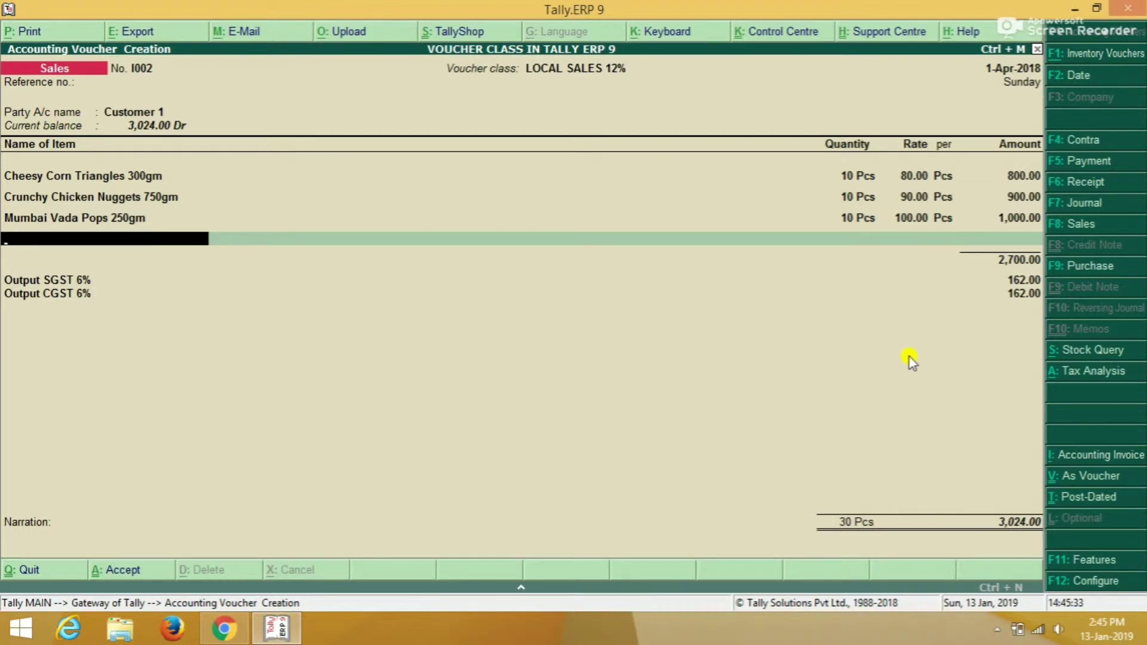
key("Return")
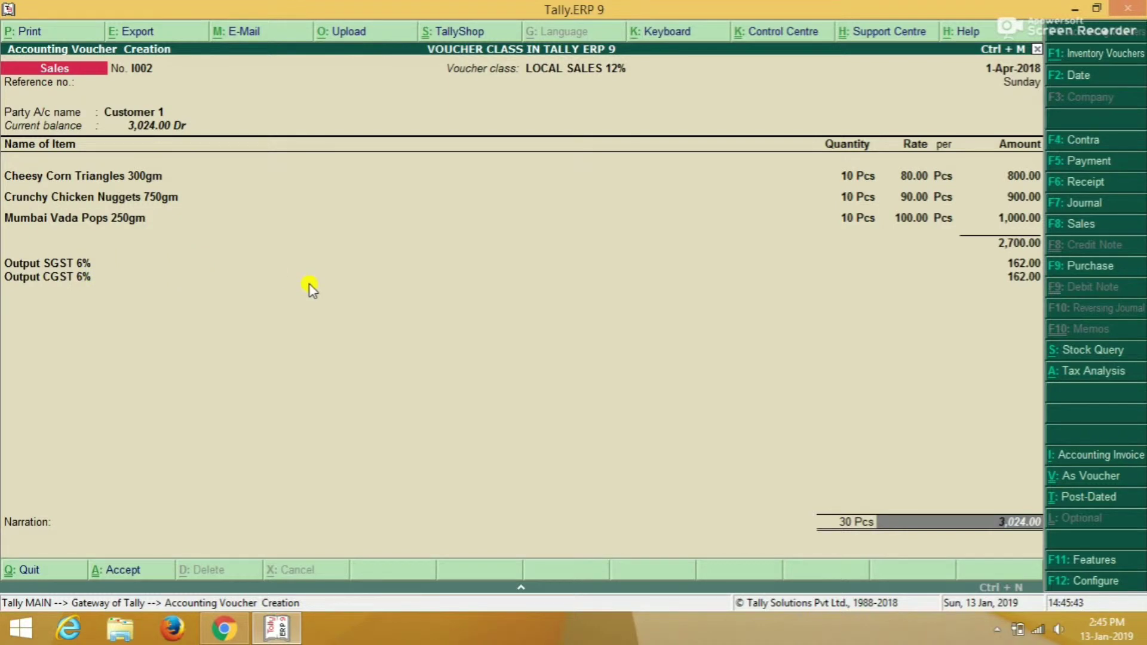
key("BackSpace")
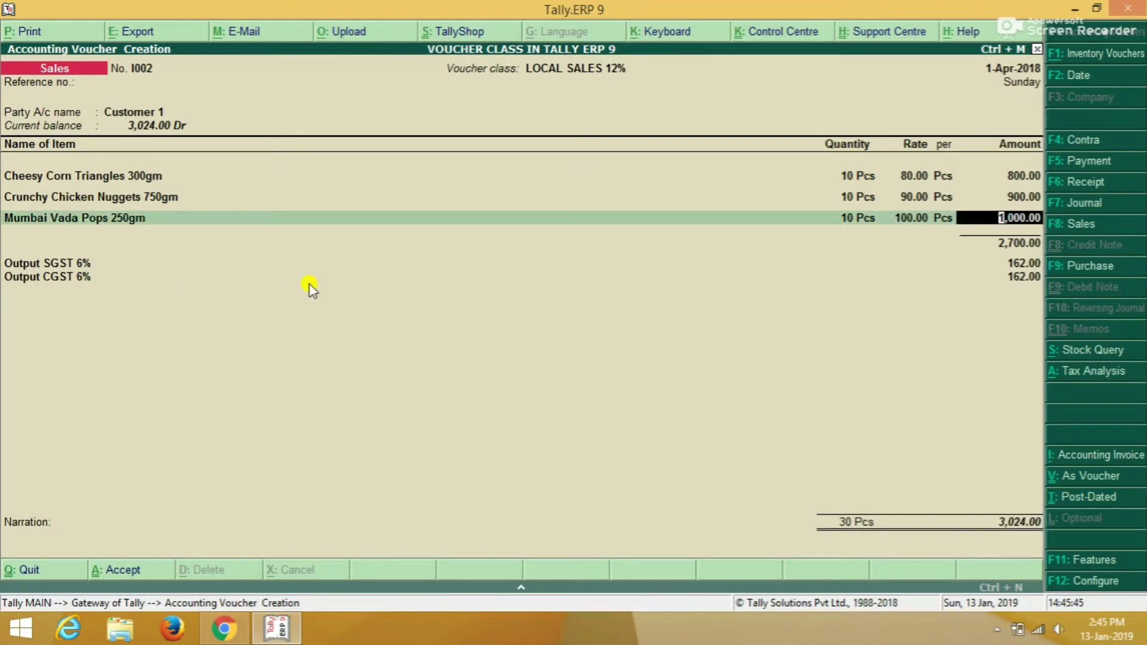
key("Return")
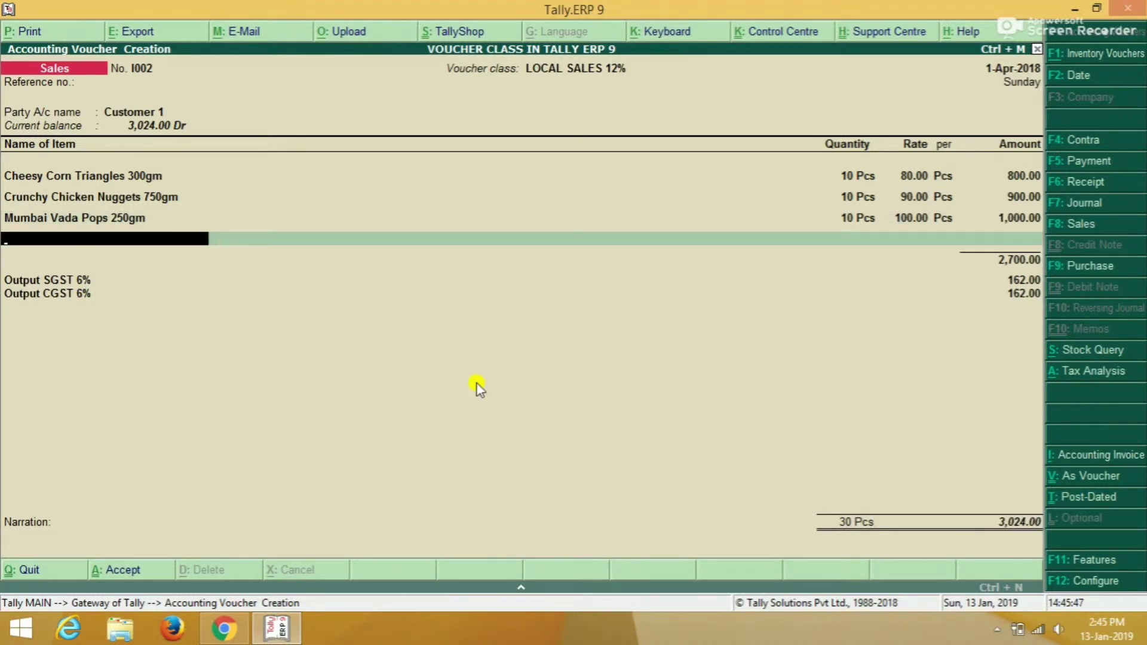
key("Return")
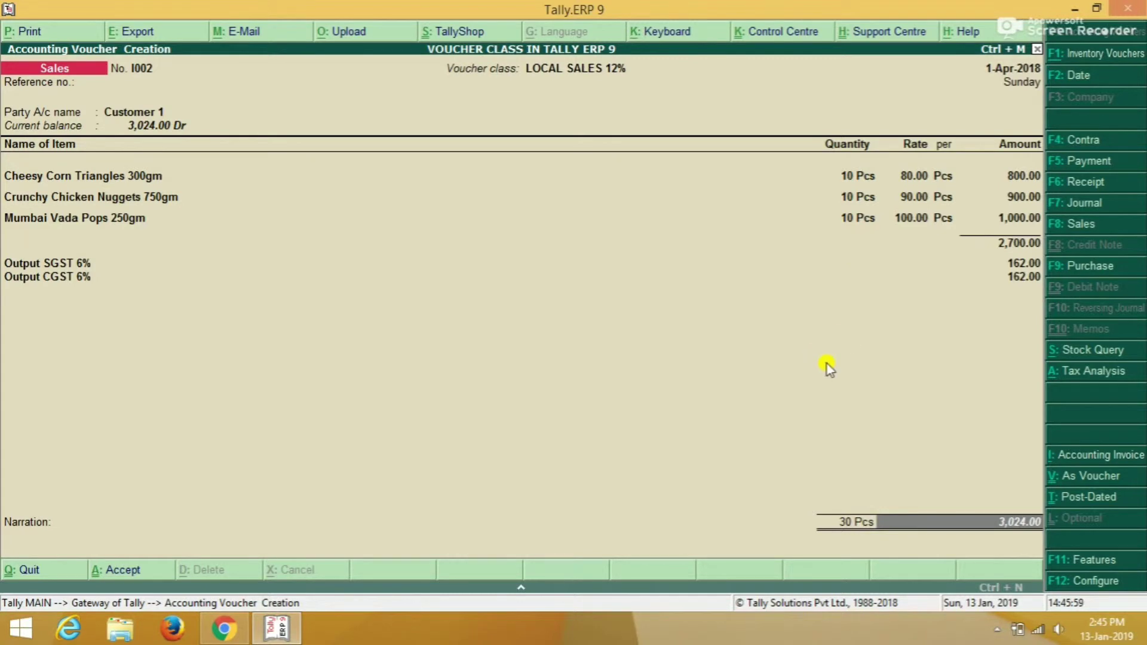
Step: Set 'Use defaults for bill allocations' to No in the sales invoice configuration
left_click(1061, 583)
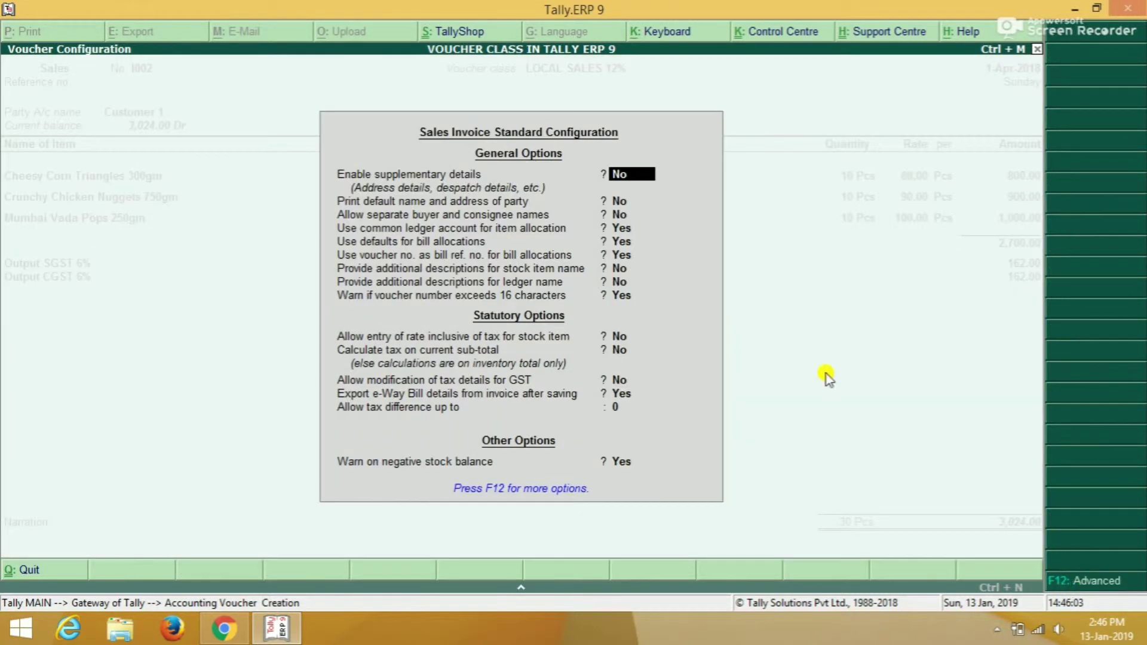
key("Return")
key("Return")
key("Return")
key("Return")
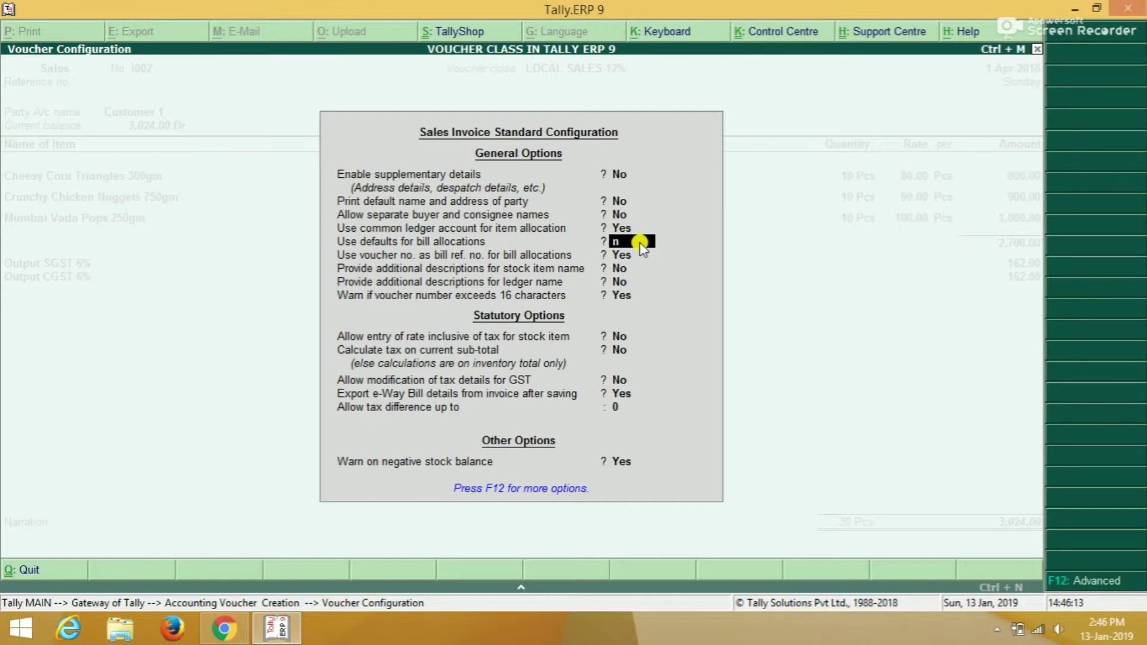
key("Return")
key("Return")
key("Return")
key("Return")
key("Return")
key("Return")
key("Return")
key("Return")
key("Return")
key("Return")
key("Return")
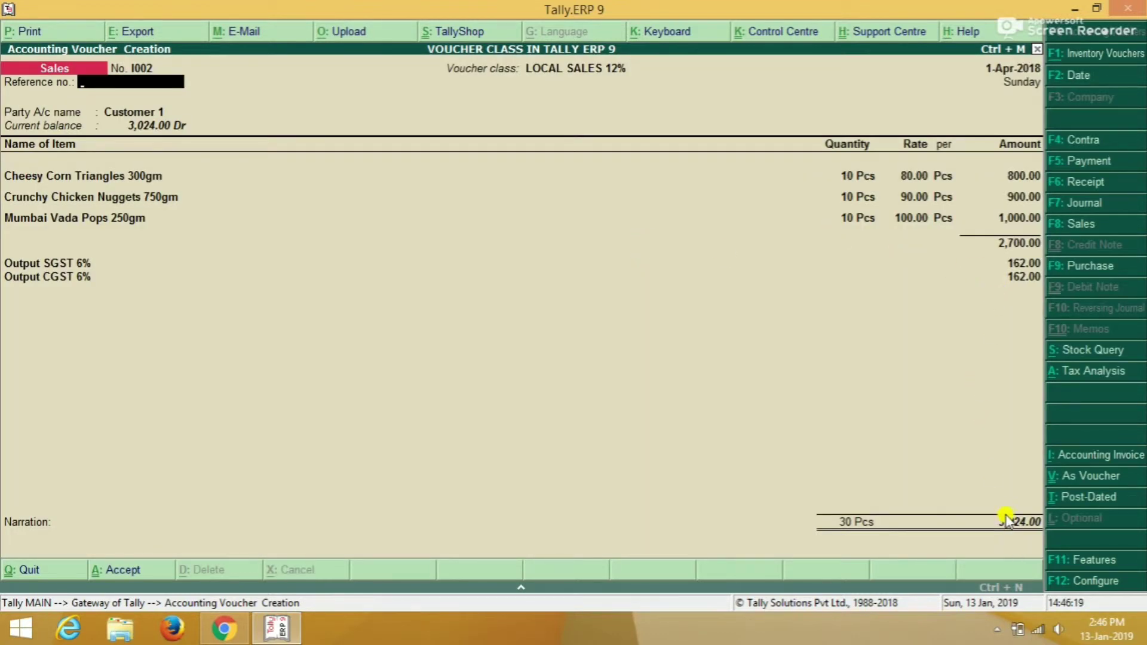
Step: Dismiss the negative stock warning and record New Ref I002 for 3,024.00 Dr
key("ctrl+a")
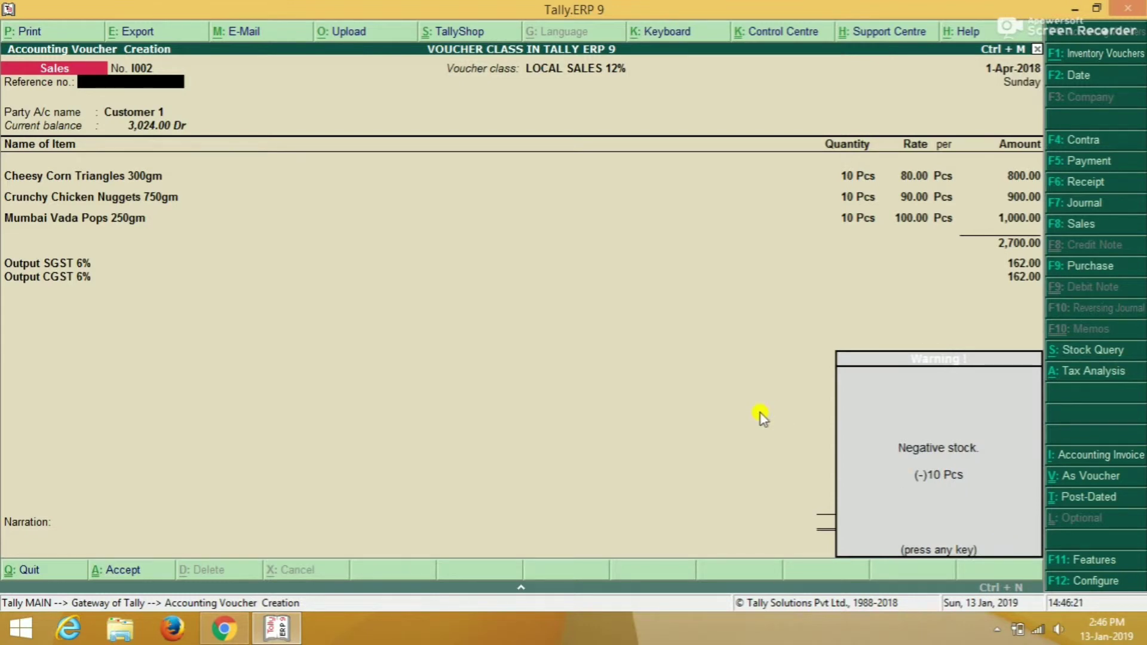
key("Return")
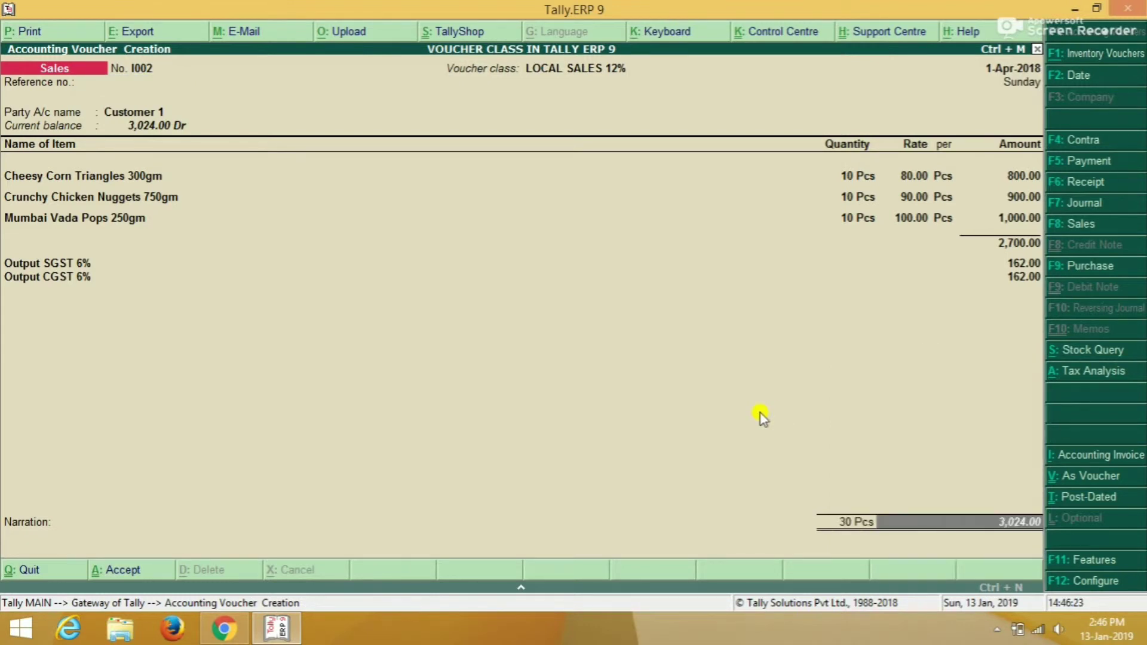
key("Return")
key("Return")
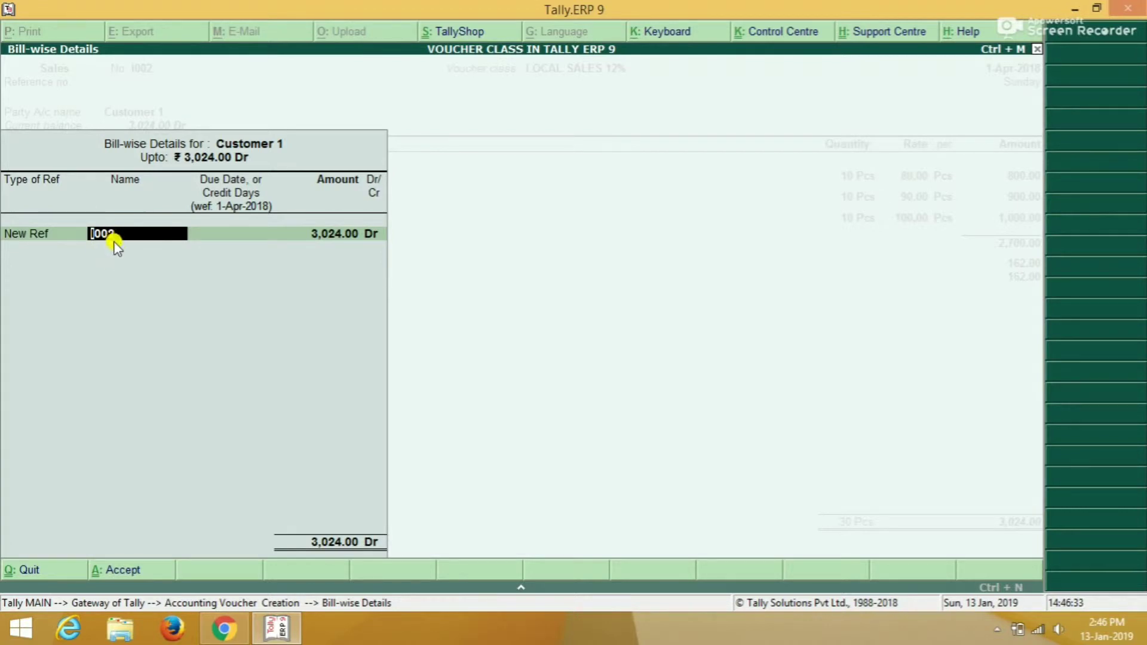
key("Return")
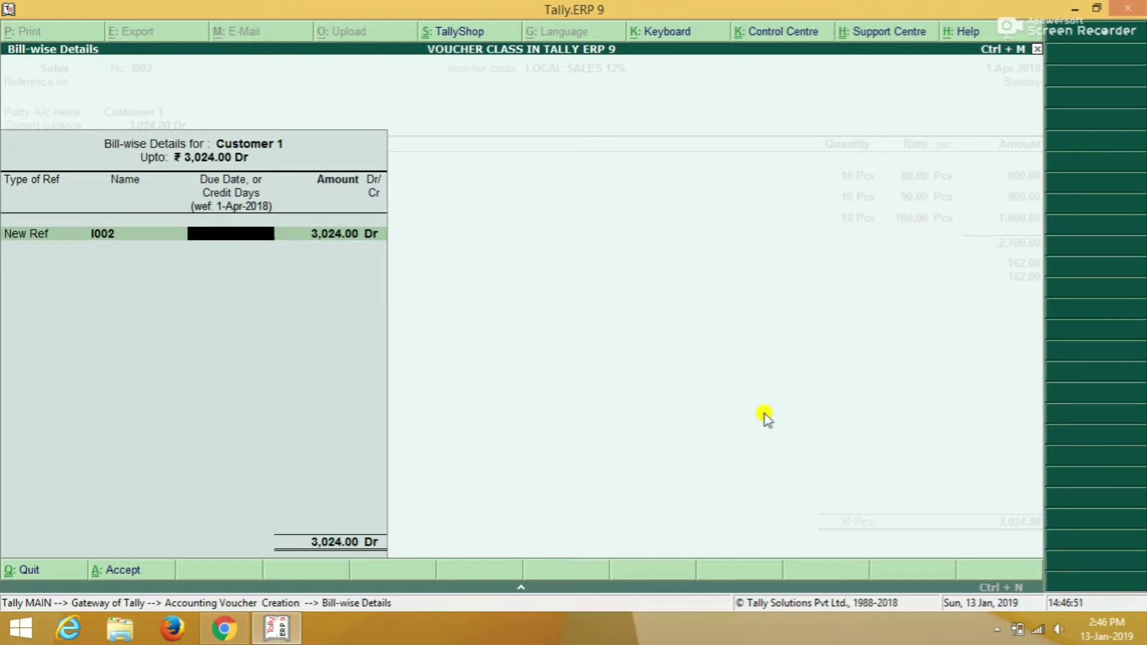
key("Return")
key("Return")
key("Return")
key("Return")
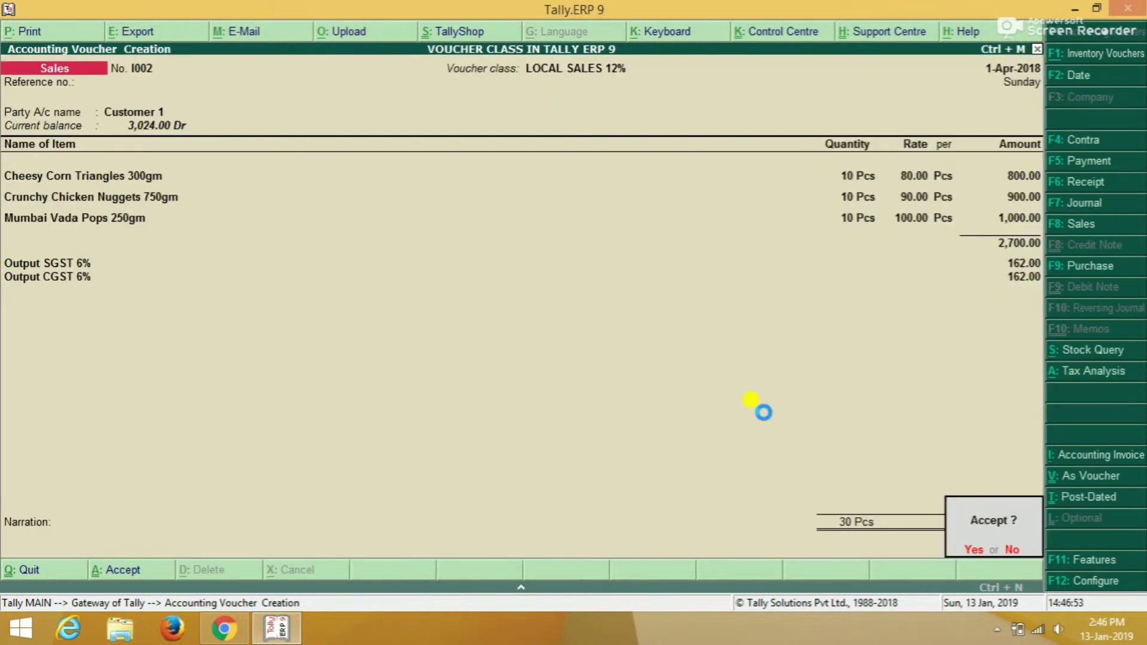
key("Return")
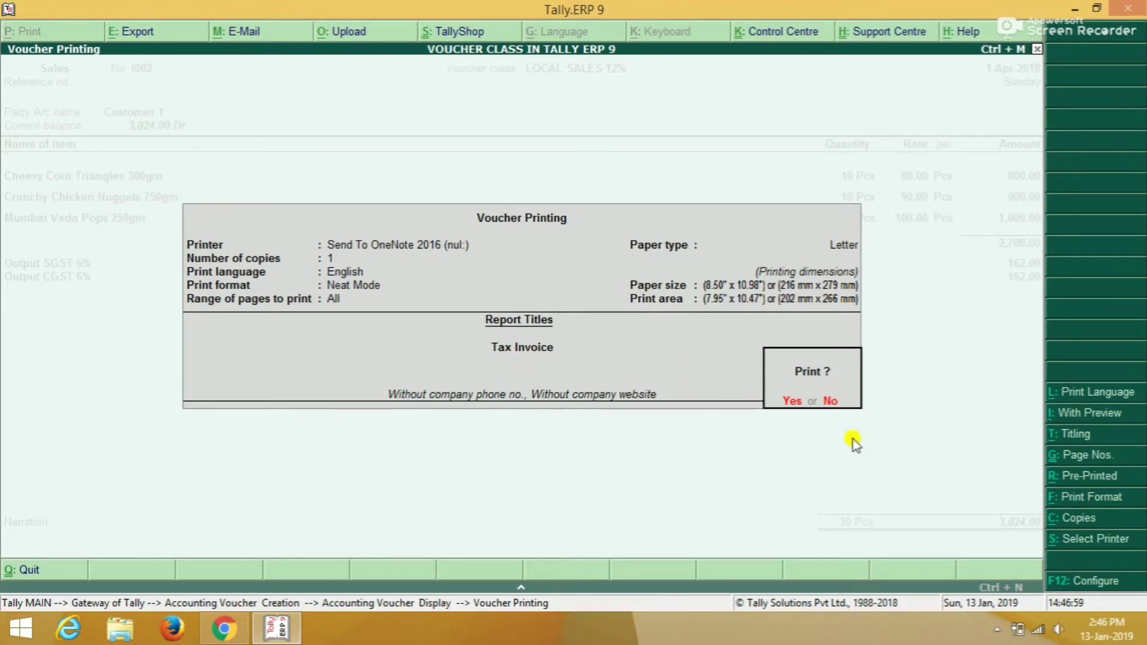
Step: Save voucher I002 with preview on and view its Tax Invoice zoomed to full size
left_click(1081, 413)
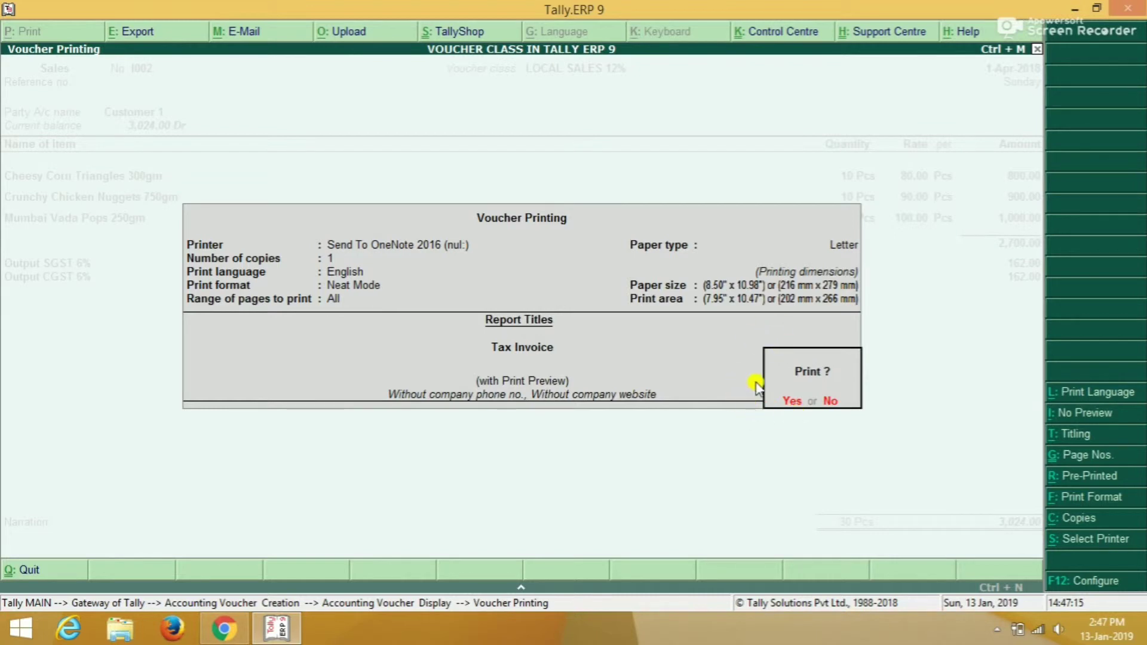
left_click(792, 405)
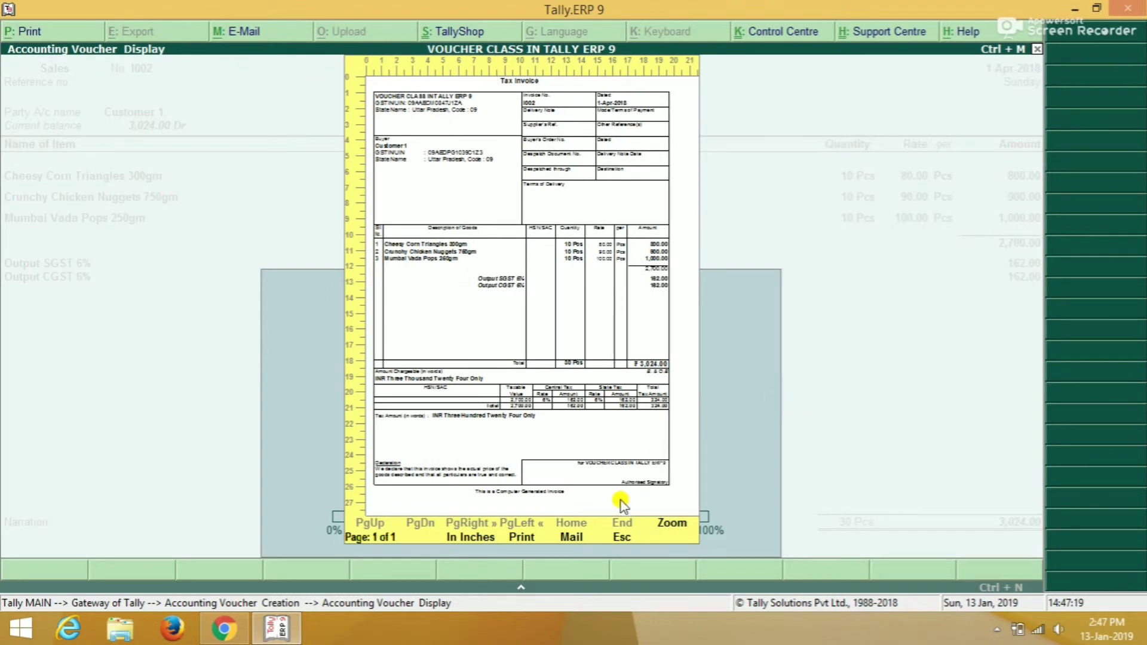
left_click(670, 524)
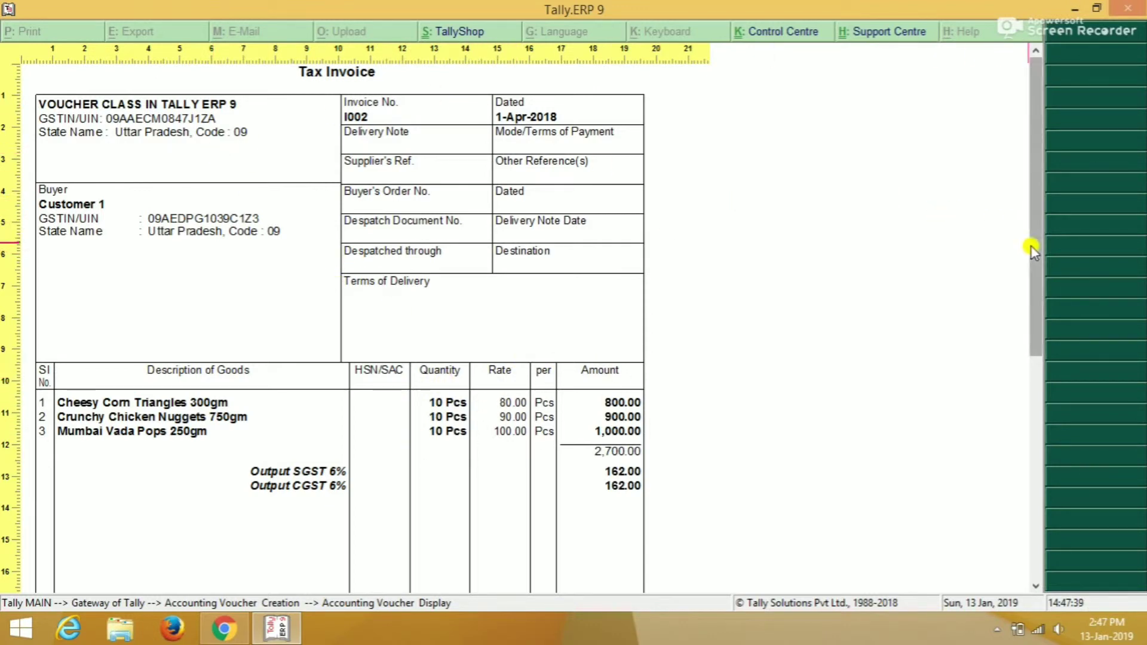
mouse_move(1032, 251)
left_mouse_down()
mouse_move(1028, 437)
mouse_move(1006, 255)
left_mouse_up()
Step: Choose Customer 2 as party and enter Cheesy Corn Triangles 300gm, 10 Pcs at 80.00
key("Escape")
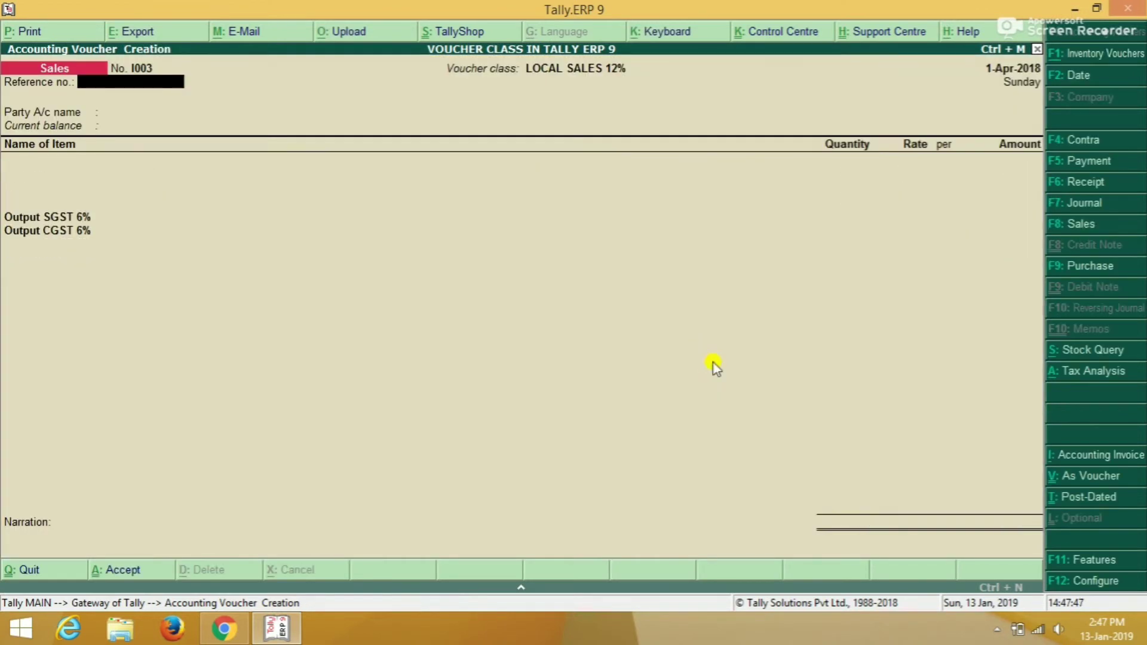
key("Return")
key("Down")
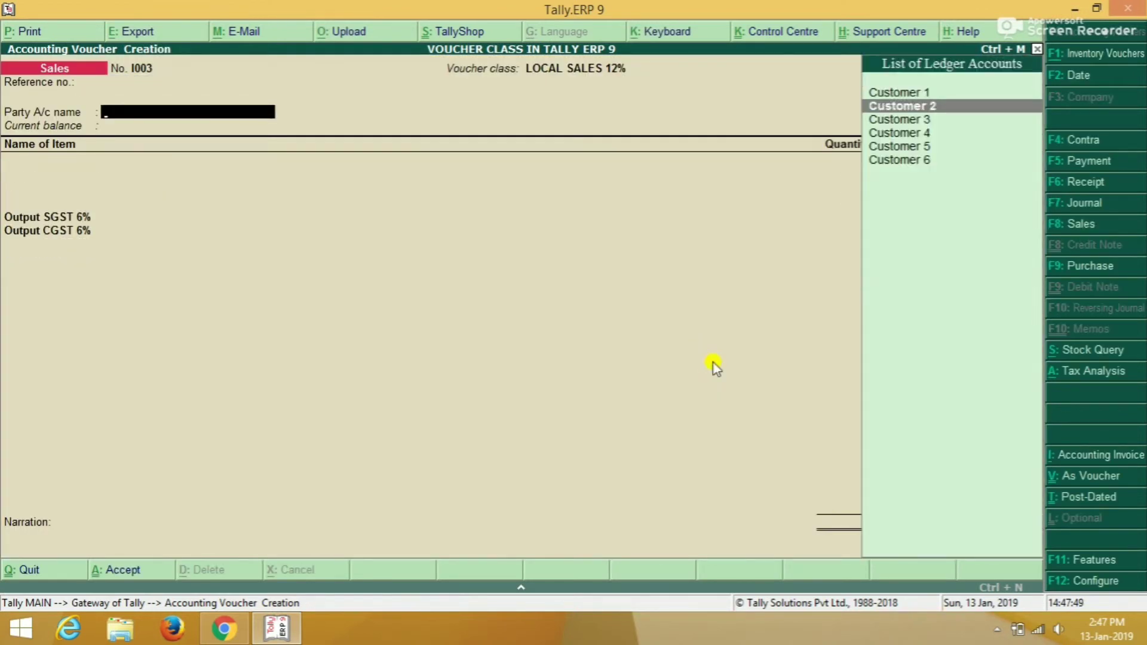
key("Return")
key("Down")
key("Return")
type("0")
key("Return")
key("Return")
Step: Add 10 Pcs each of Crunchy Chicken Nuggets 750gm and Mumbai Vada Pops 250gm
key("Return")
key("Down")
key("Down")
key("Return")
type("10")
key("Return")
key("Return")
key("Return")
key("Return")
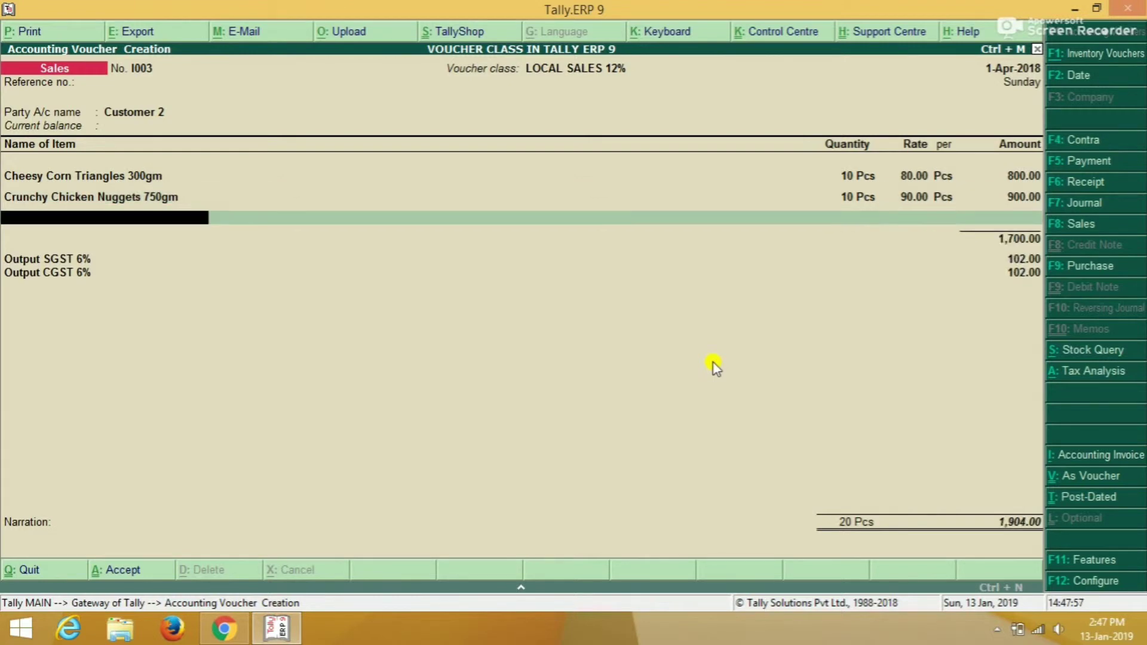
key("Down")
key("Down")
key("Return")
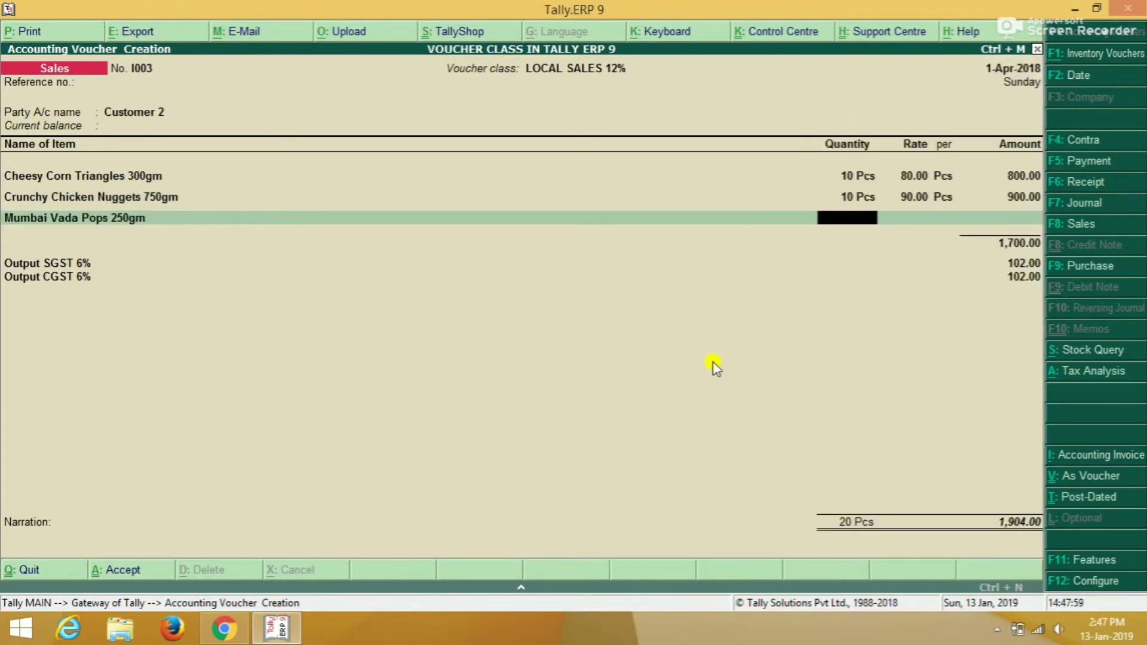
type("10")
key("Return")
key("Return")
key("Return")
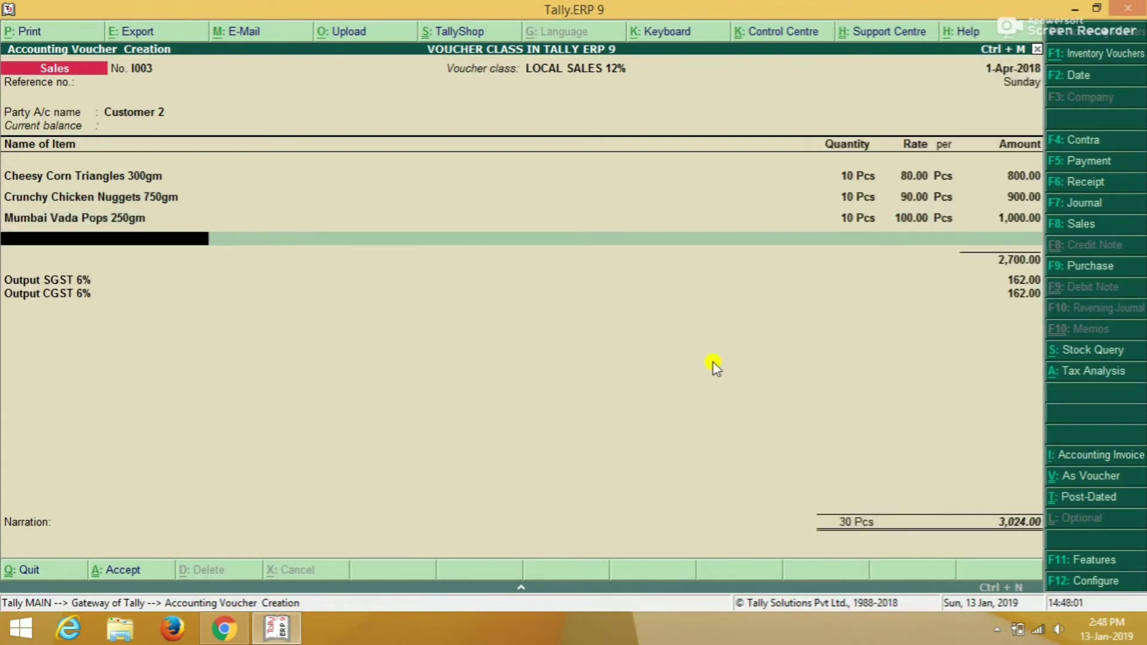
key("Return")
key("Return")
key("Return")
key("Return")
key("Return")
Step: Complete bill-wise details with reference I003 and save the voucher without printing
key("BackSpace")
key("BackSpace")
key("BackSpace")
key("Return")
key("Return")
key("Return")
key("Return")
key("Return")
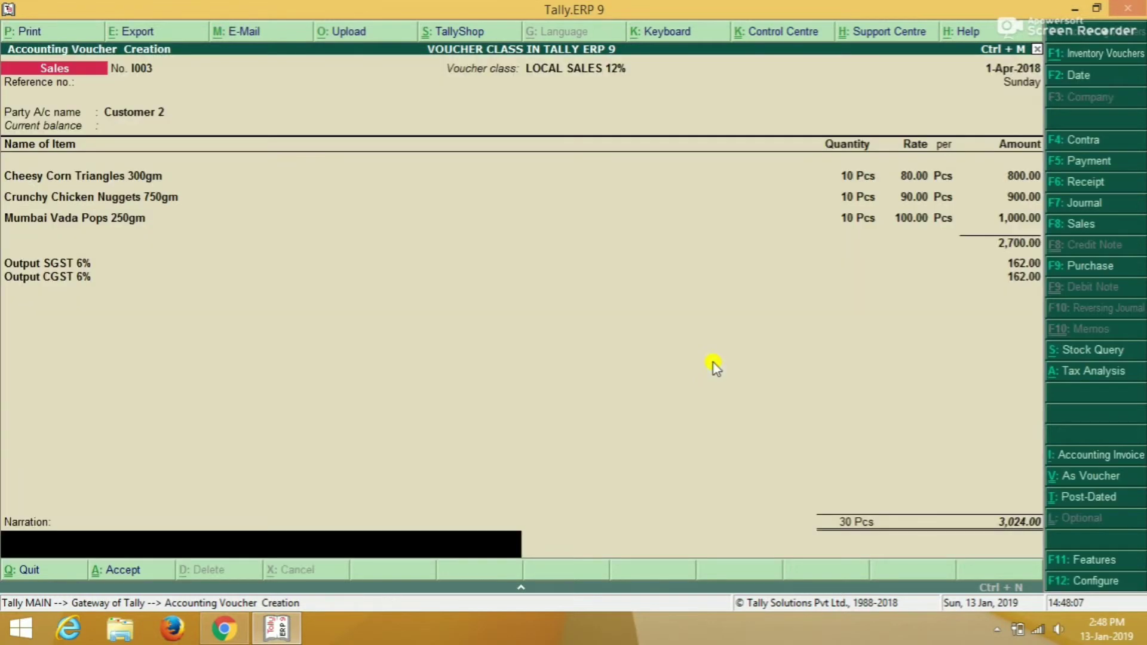
key("Return")
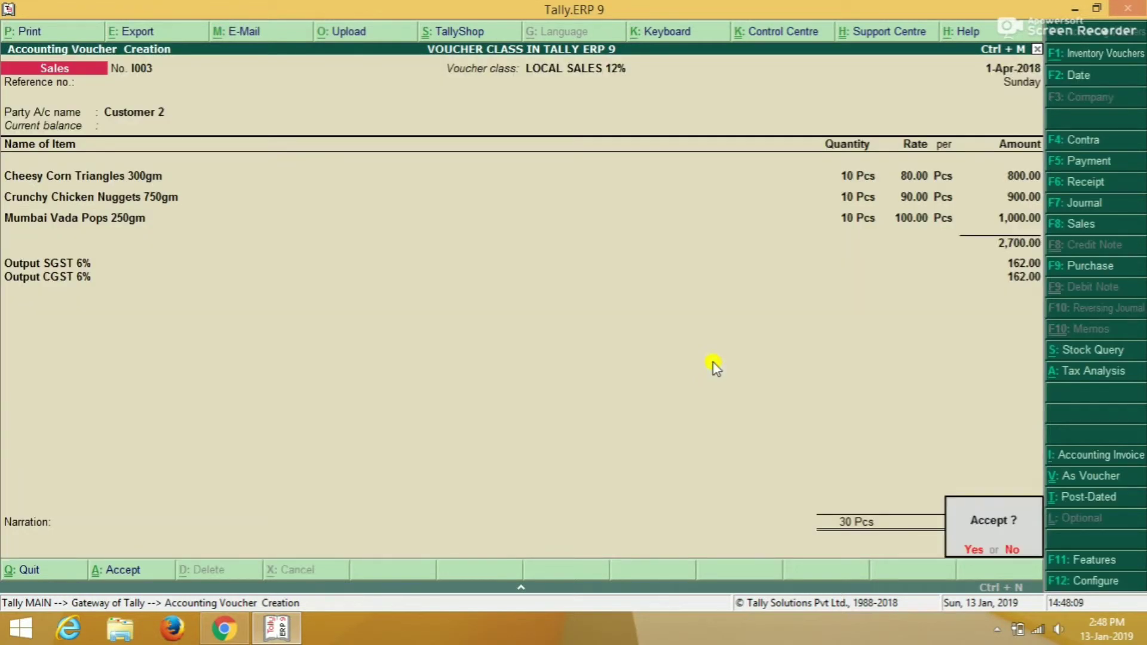
key("alt+p")
key("BackSpace")
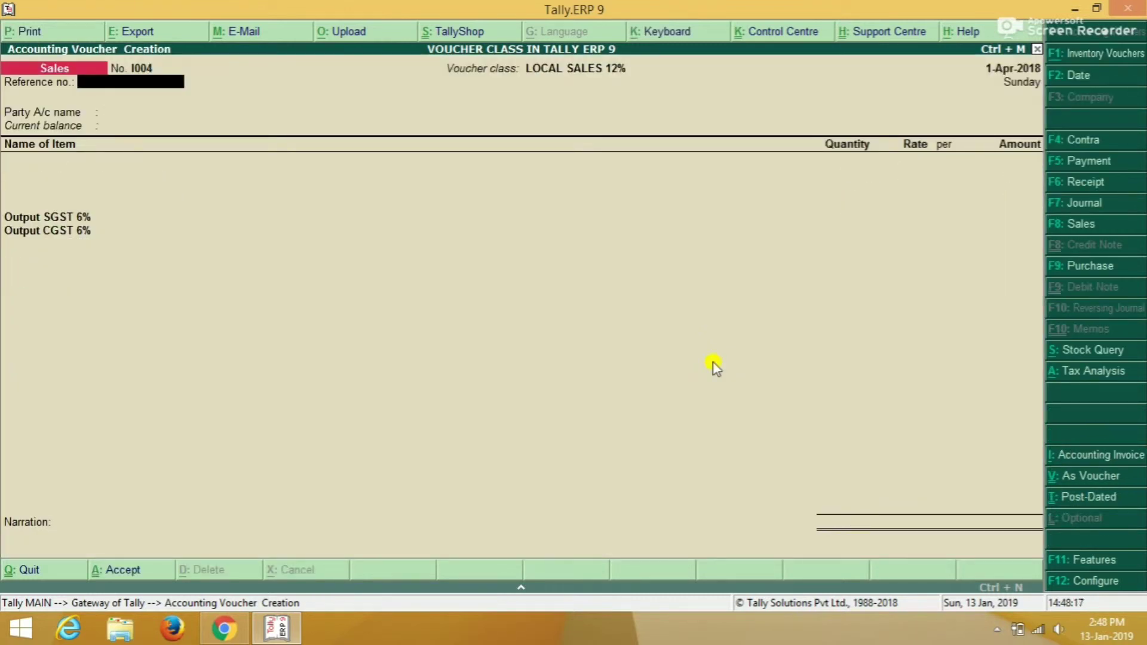
Step: Choose Customer 3 as party and enter Cheesy Corn Triangles 300gm, 10 Pcs at 80.00
key("Return")
key("Down")
key("Down")
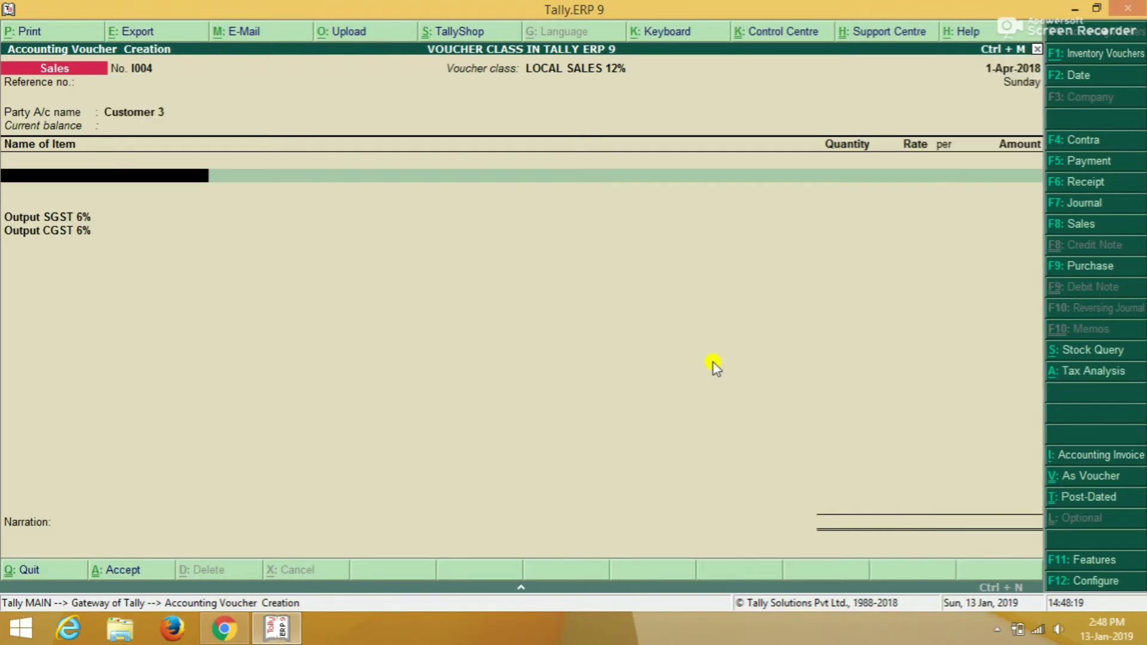
key("Return")
key("Down")
key("Return")
type("10")
key("Return")
key("Return")
key("Return")
Step: Add 10 Pcs each of Crunchy Chicken Nuggets 750gm and Mumbai Vada Pops 250gm
key("Return")
key("Down")
key("Down")
key("Return")
type("10")
key("Return")
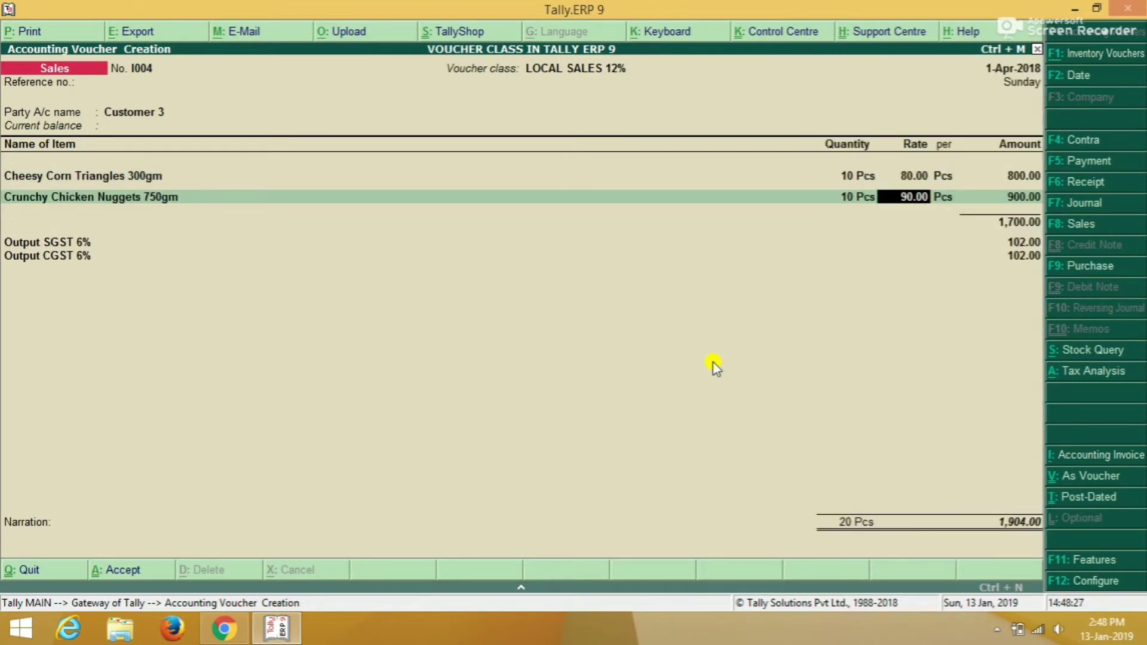
key("Return")
key("Return")
key("Down")
key("Down")
key("Down")
key("Return")
type("10")
key("Return")
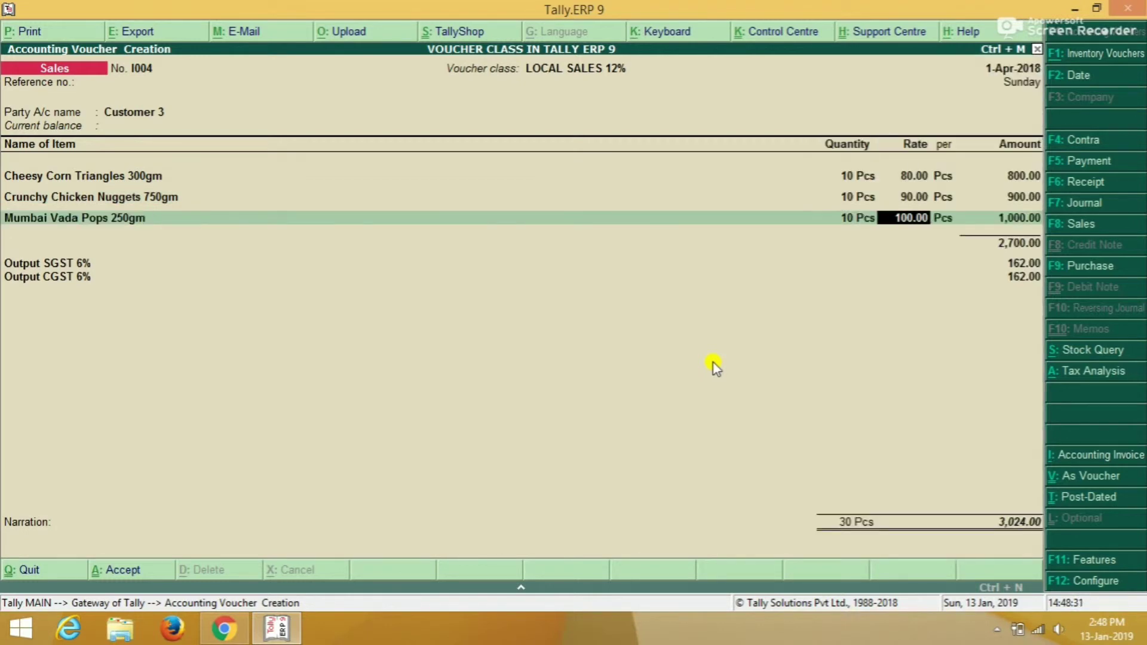
key("Return")
Step: Save voucher I004 for 3,024.00 and decline printing the invoice
key("ctrl+a")
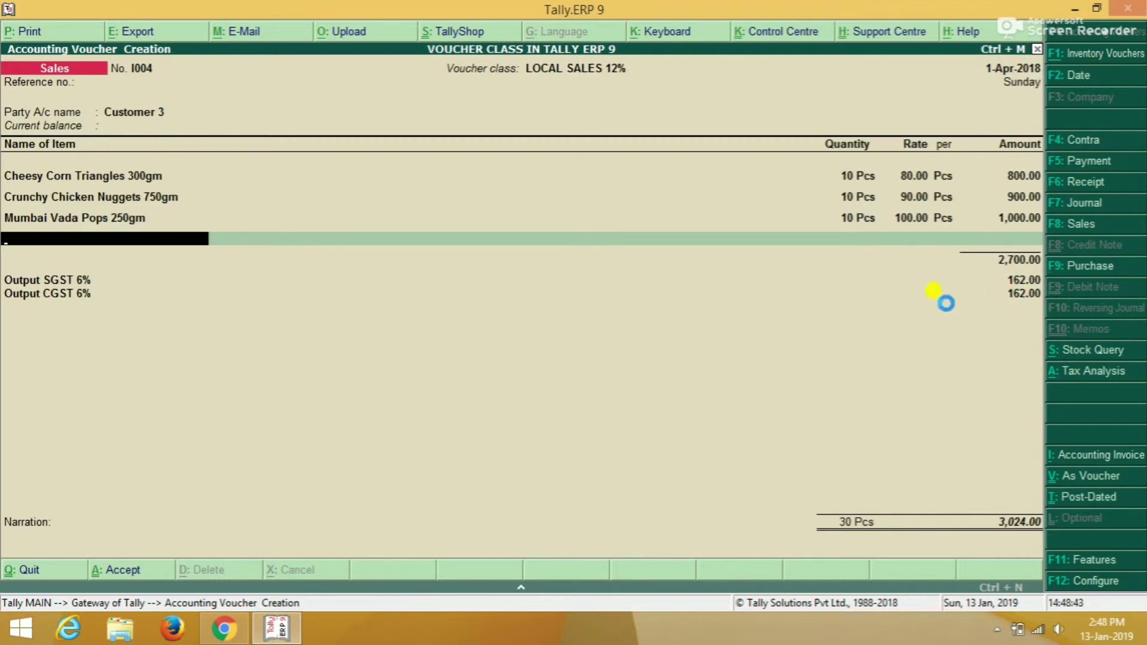
key("alt+p")
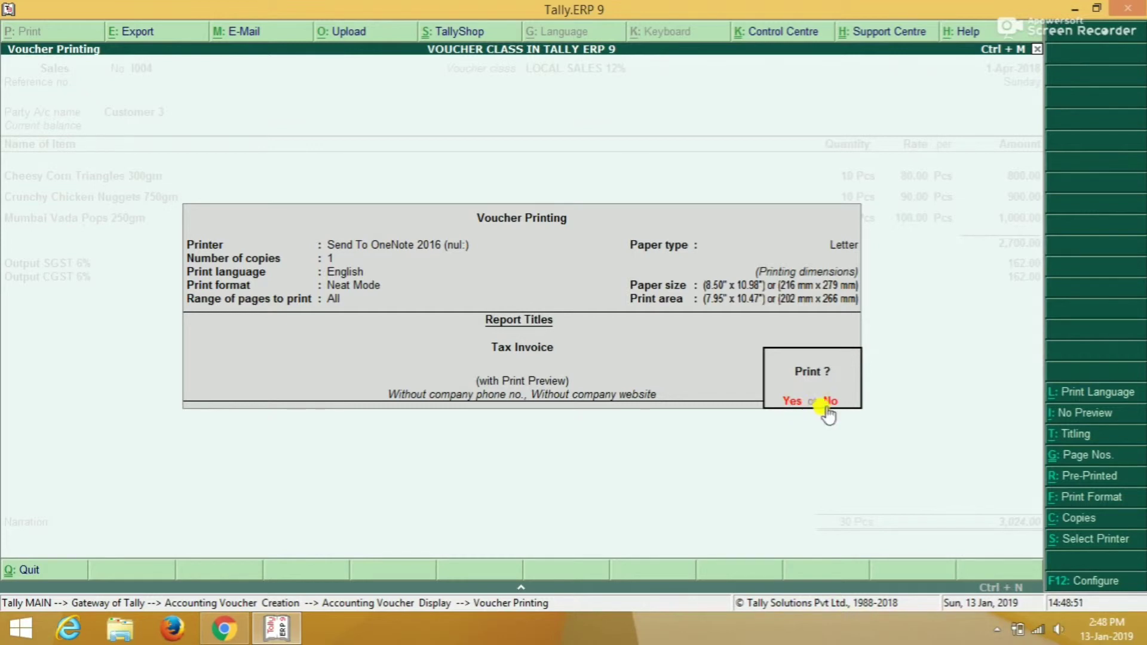
left_click(827, 404)
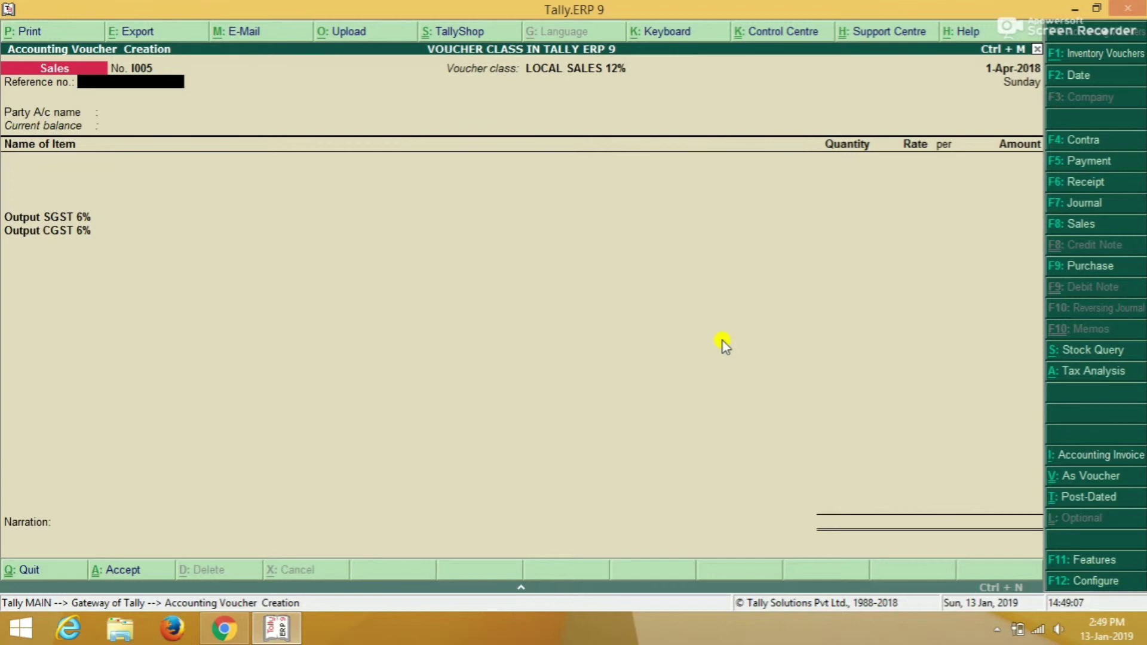
Step: Open Cheesy Corn Triangles 300gm in Stock Item Alteration
key("Escape")
key("Up")
key("Return")
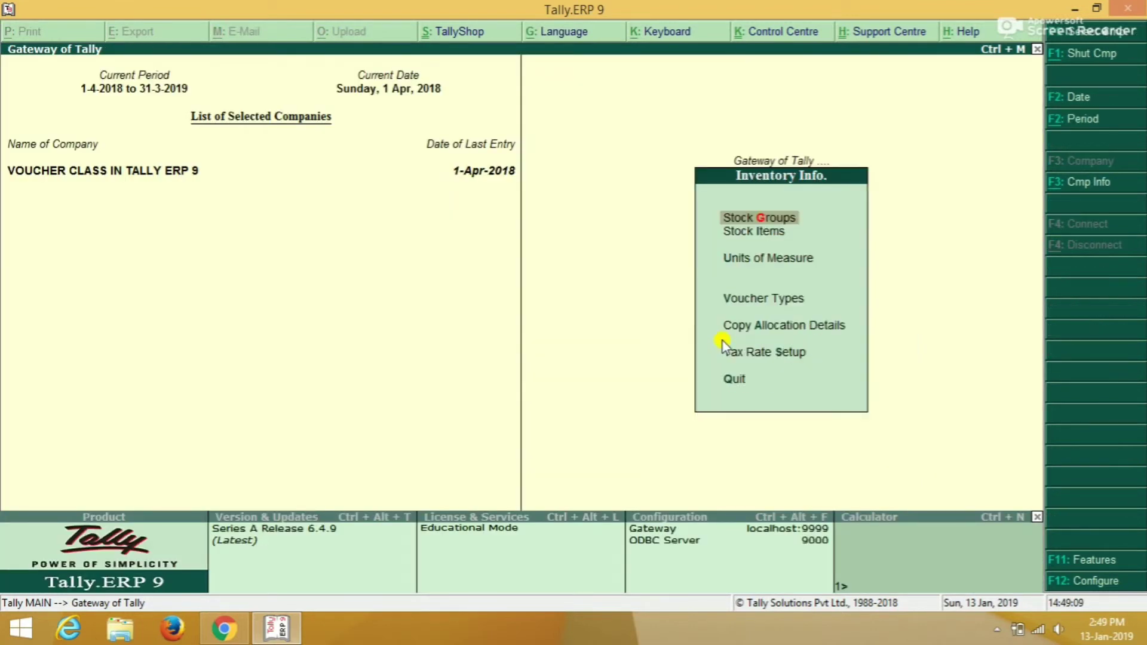
key("Down")
key("Return")
key("Down")
key("Down")
key("Return")
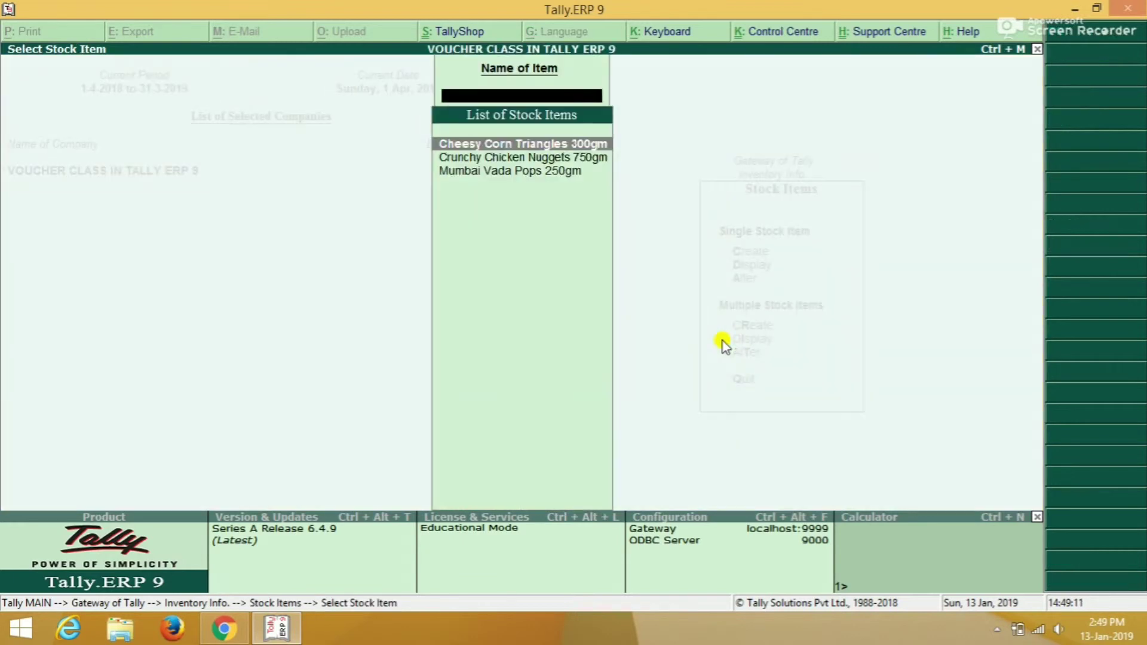
key("Return")
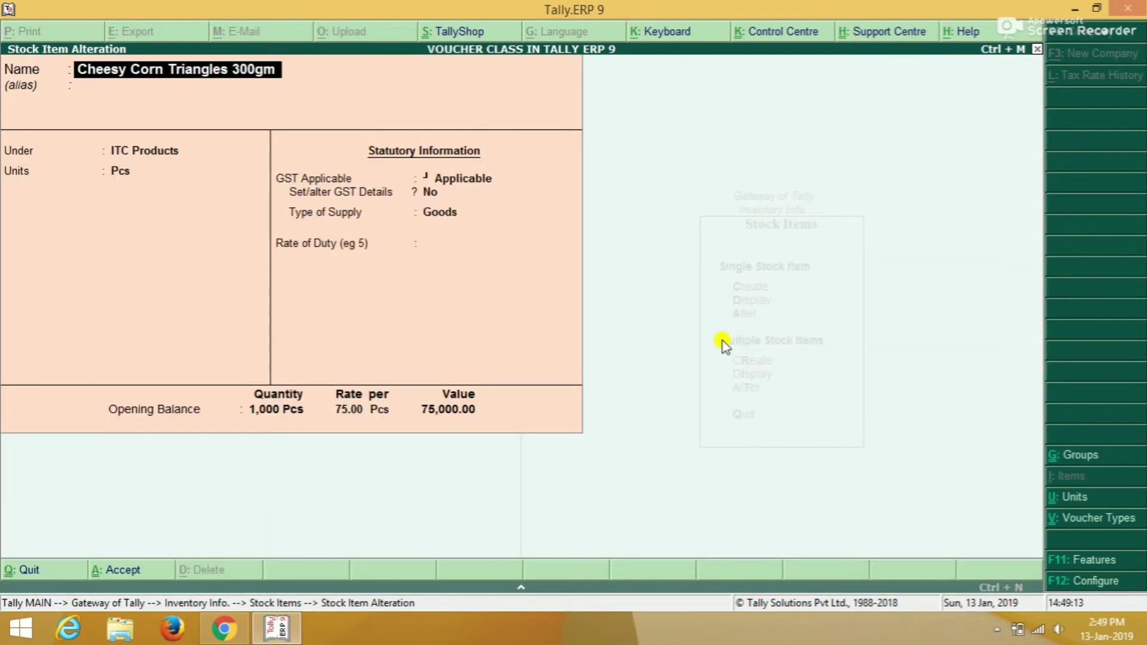
key("Return")
key("Return")
key("Return")
key("Return")
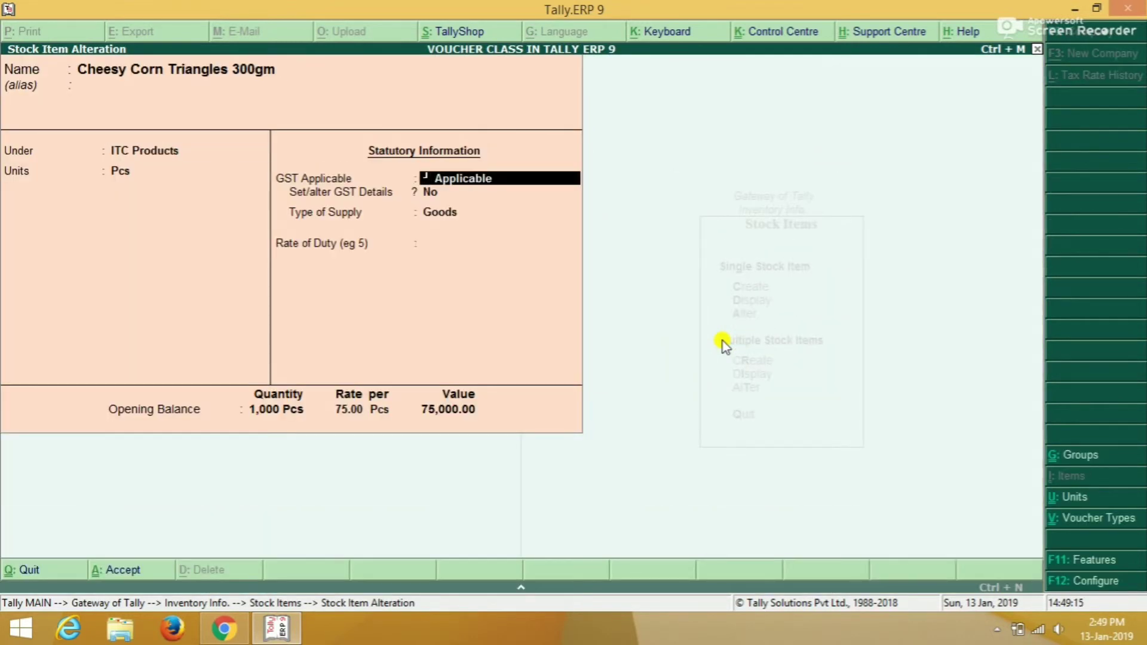
Step: Set 'Enable standard rates for stock items' to Yes in the F12 configuration
key("F12")
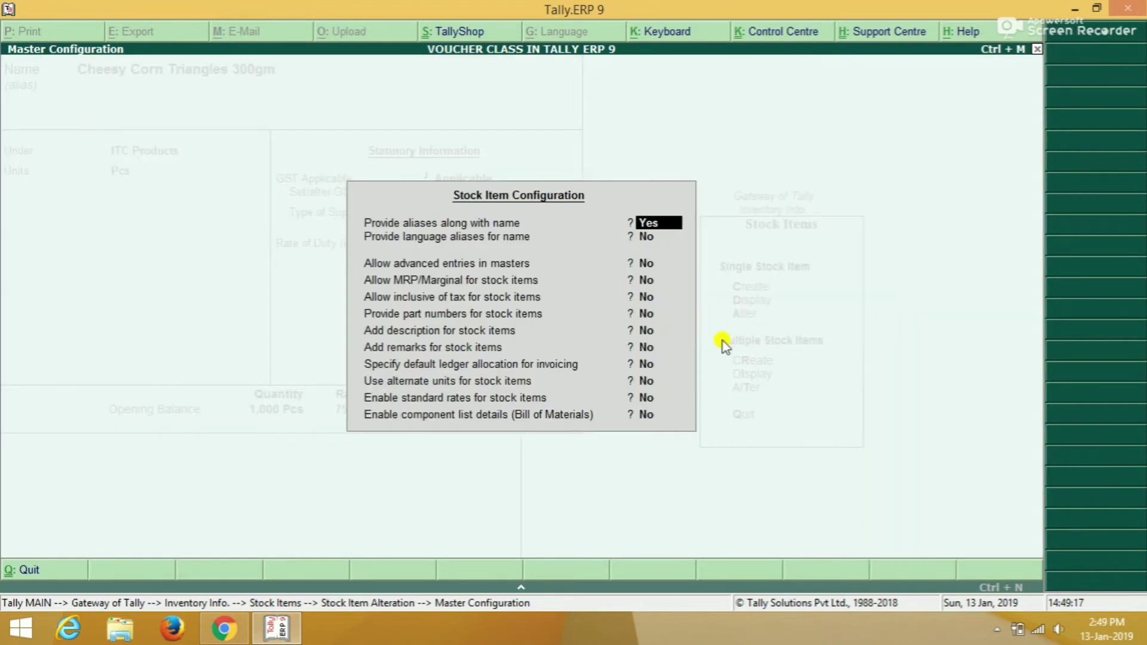
key("Return")
key("Return")
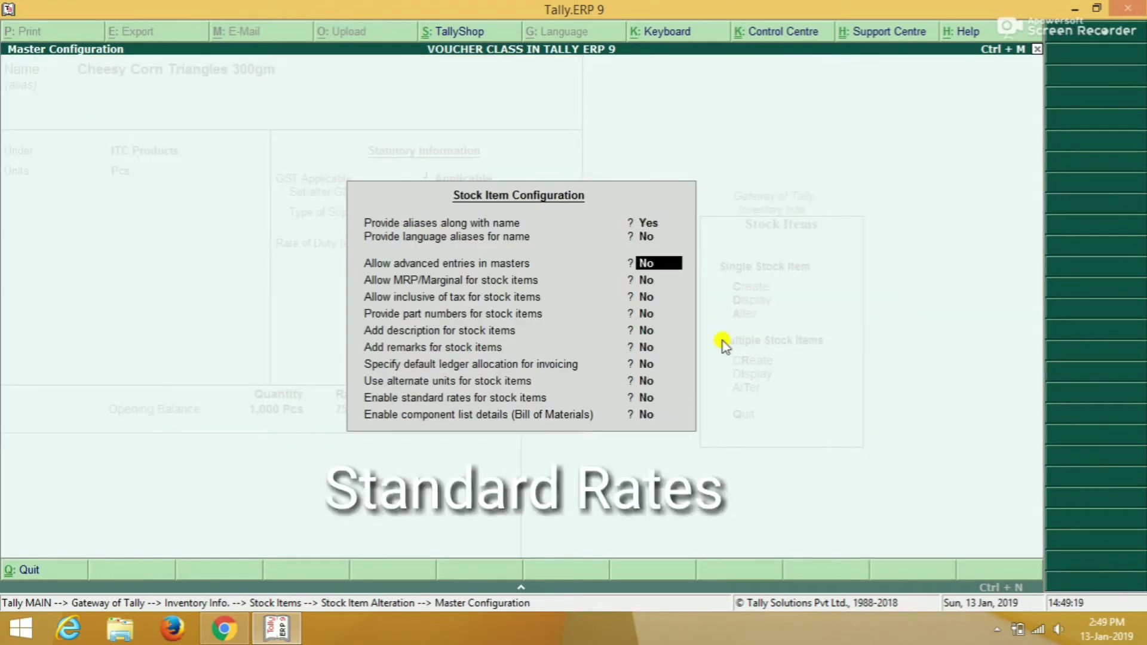
key("Return")
key("Return")
key("Return")
key("Return")
key("Return")
key("Return")
key("Return")
key("Return")
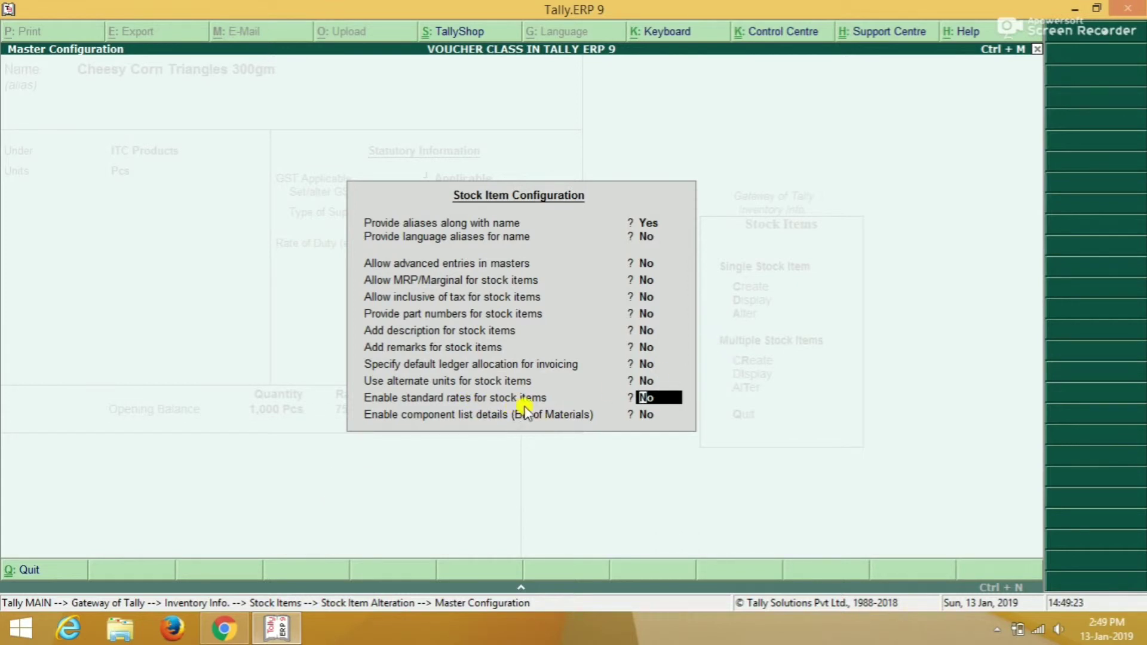
type("y")
key("Return")
key("Return")
Step: Turn on Alter standard rates and set a standard cost of 70 from 1-Apr-2018
key("Return")
key("Return")
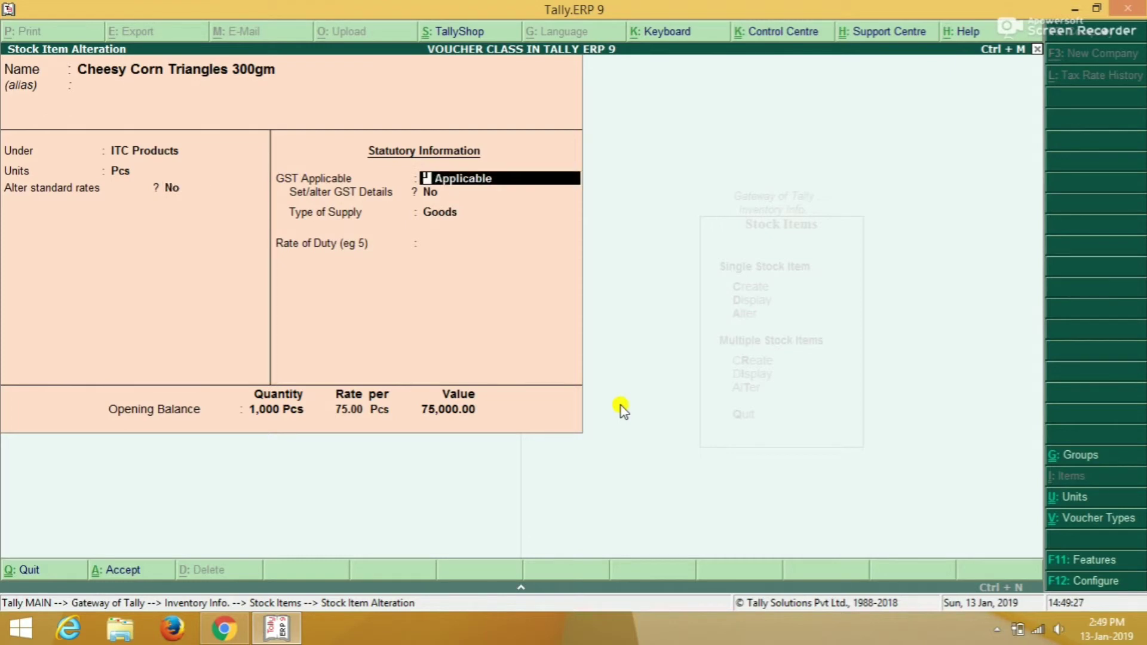
key("BackSpace")
type("y")
key("Return")
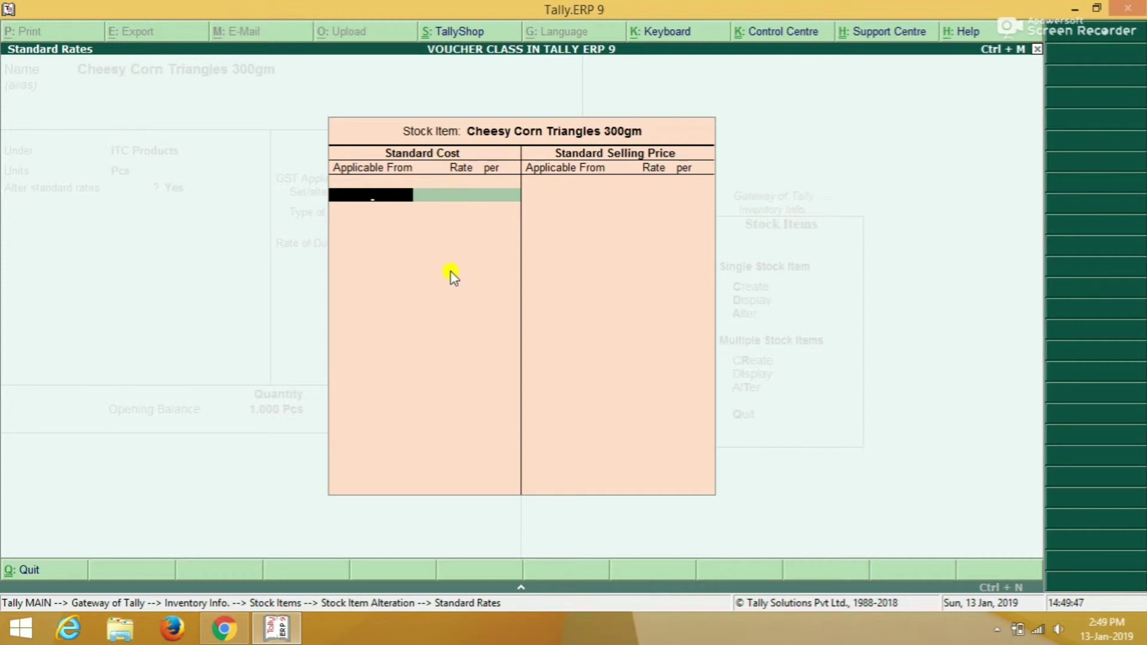
type("1-4")
key("Return")
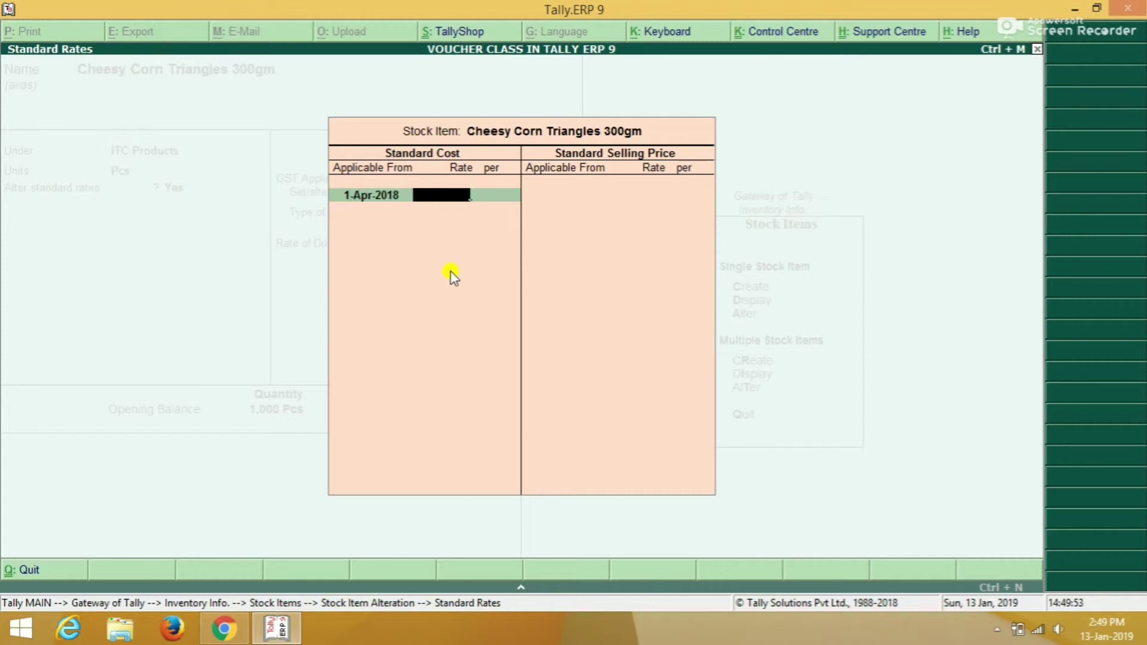
type("70")
key("Return")
key("Return")
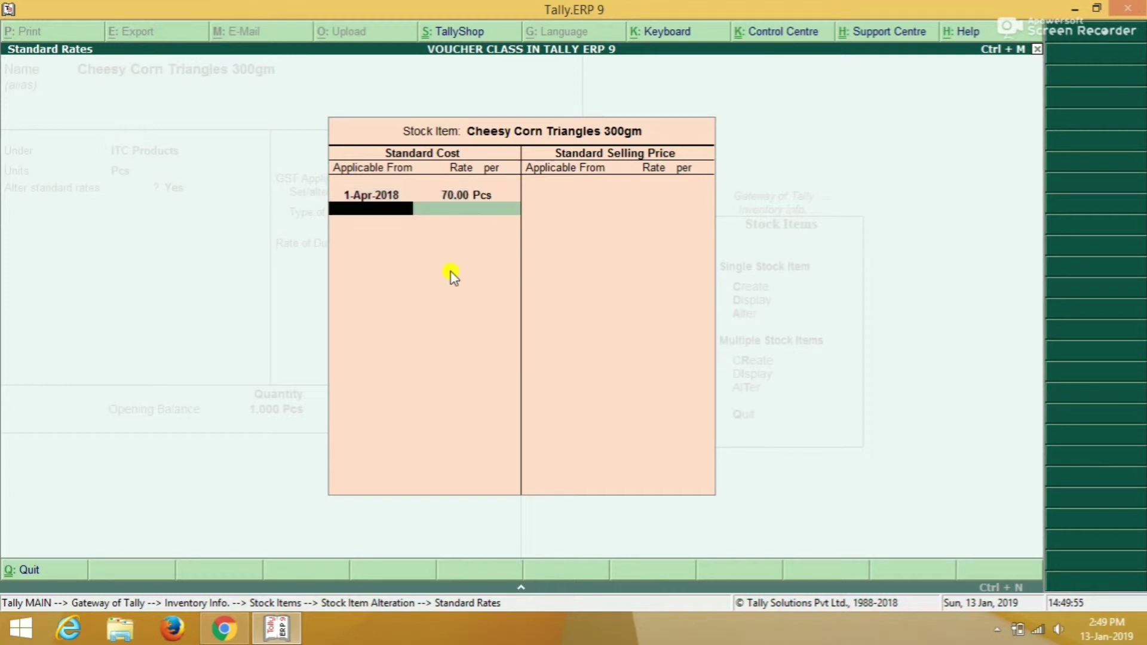
Step: Set a standard selling price of 80 from 1-Apr-2018, save the item, and return to Gateway
key("Return")
type("1-4")
key("Return")
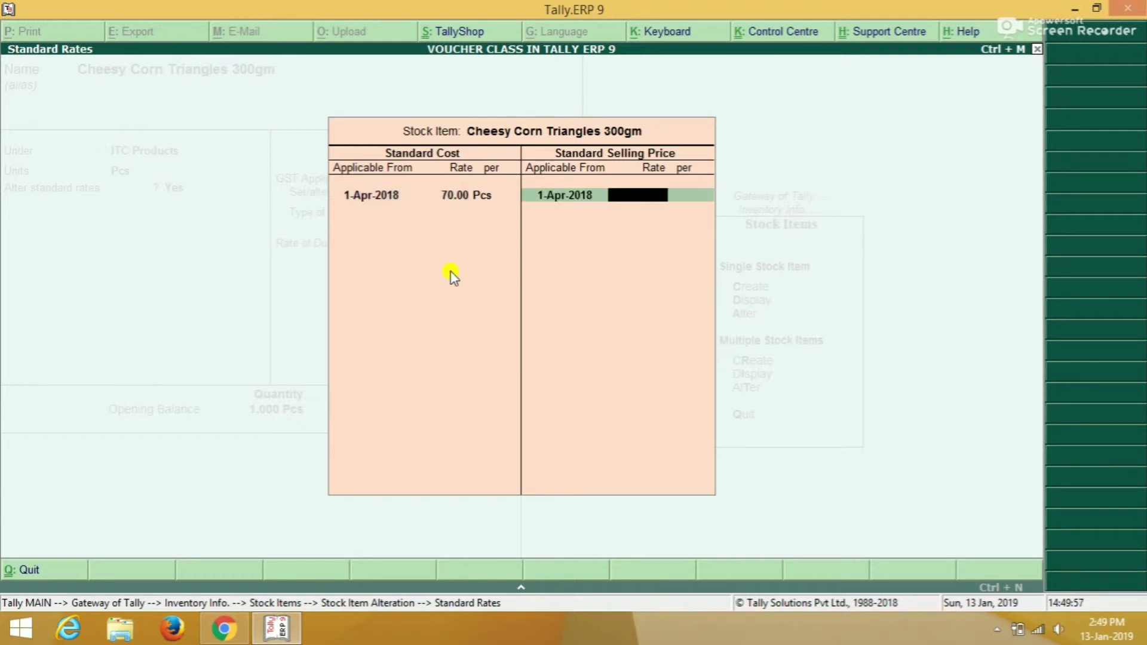
type("80")
key("Return")
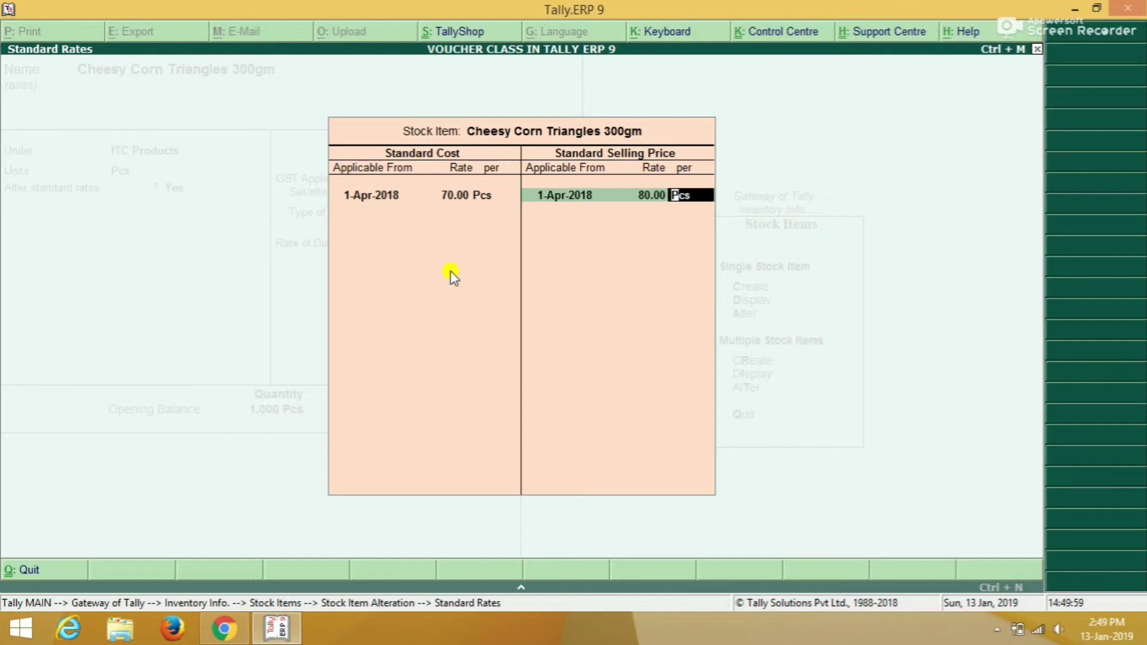
key("BackSpace")
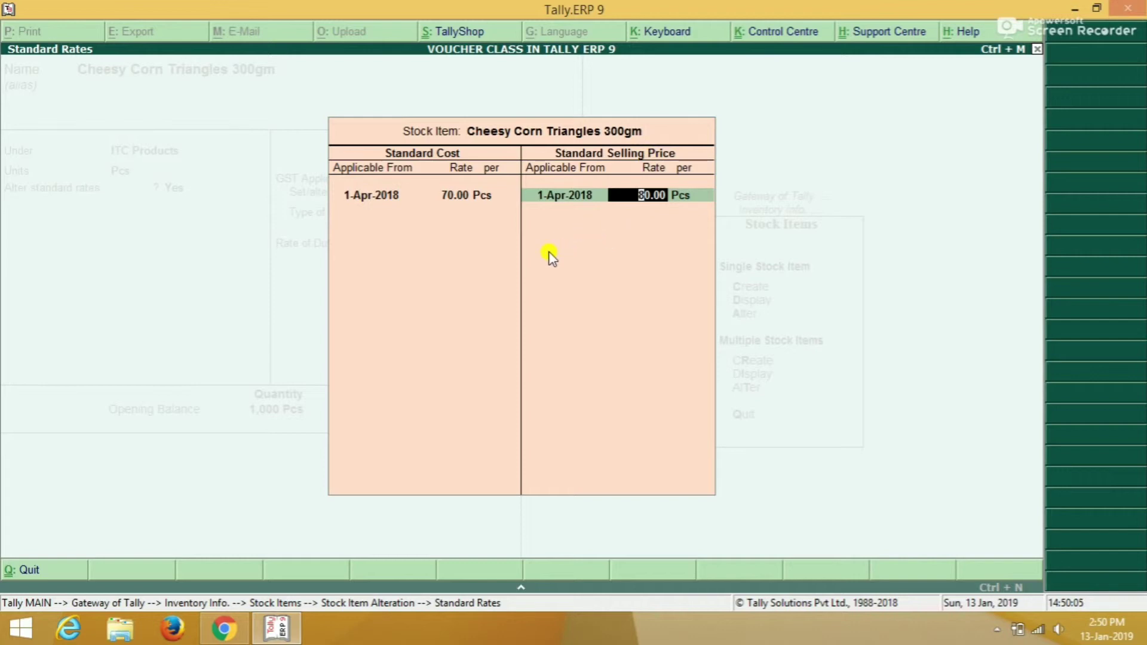
key("Return")
key("Return")
key("Return")
key("Return")
key("Return")
key("Return")
key("Return")
key("Return")
key("Return")
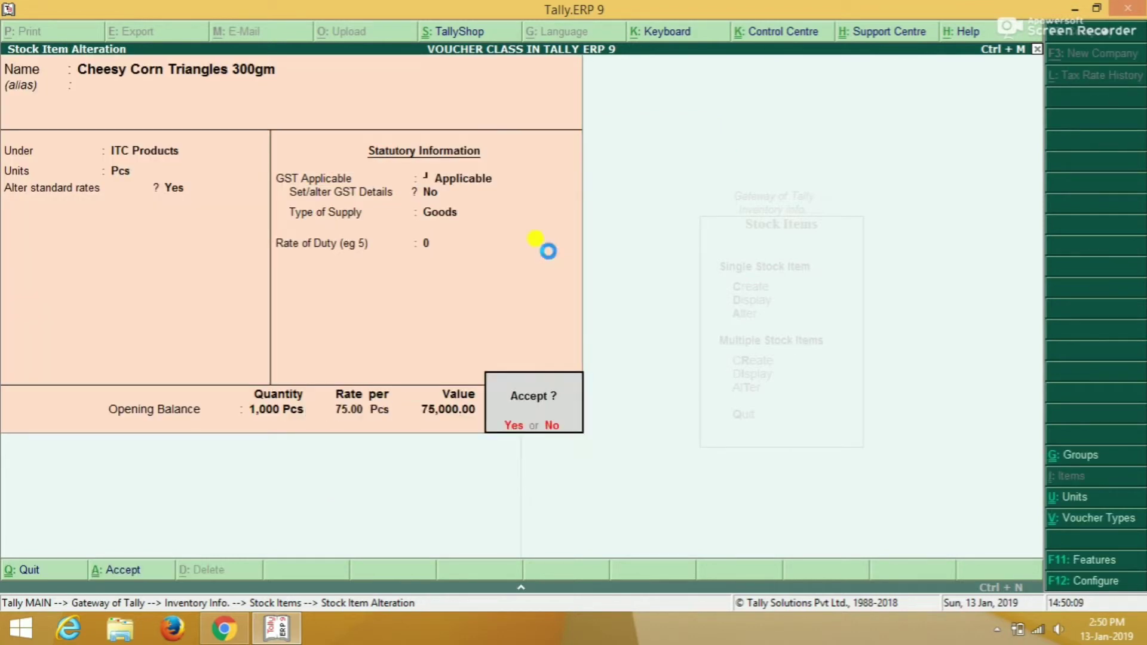
key("Return")
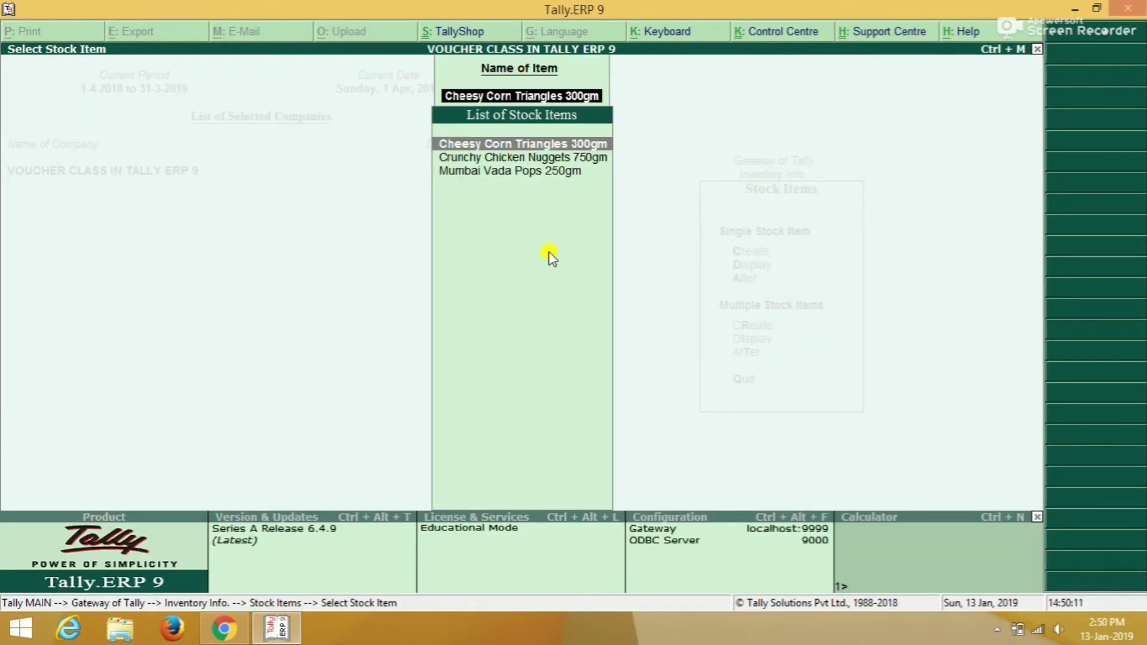
key("Escape")
key("Escape")
key("Escape")
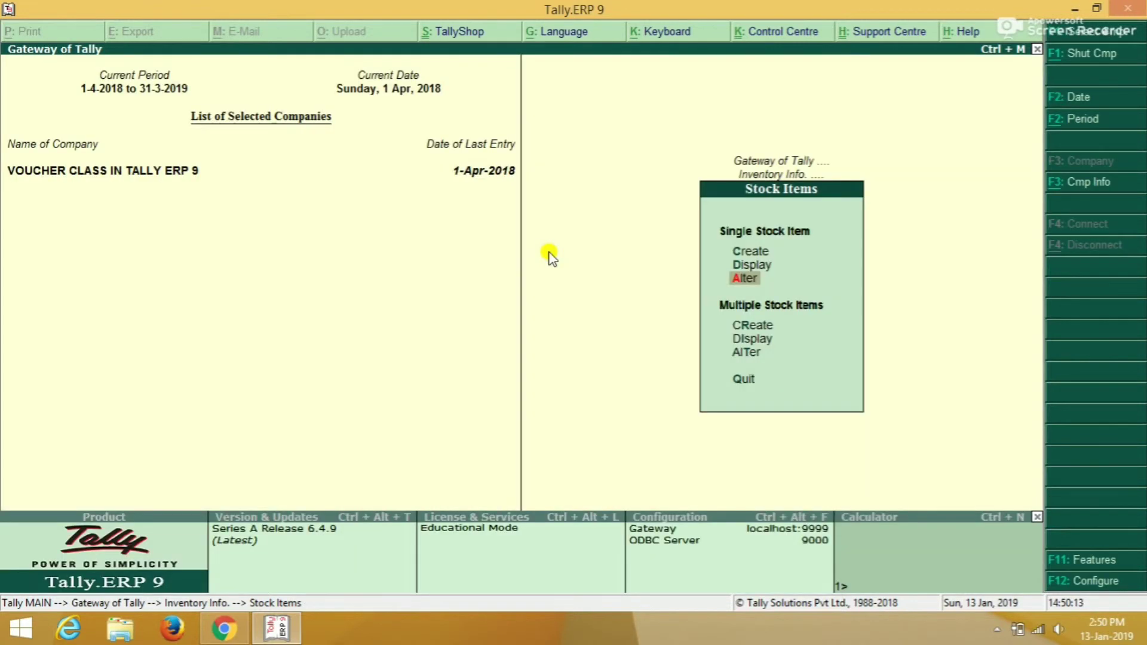
key("Escape")
Step: Start a purchase voucher with supplier invoice number 001, dated 1-Apr-2018
key("v")
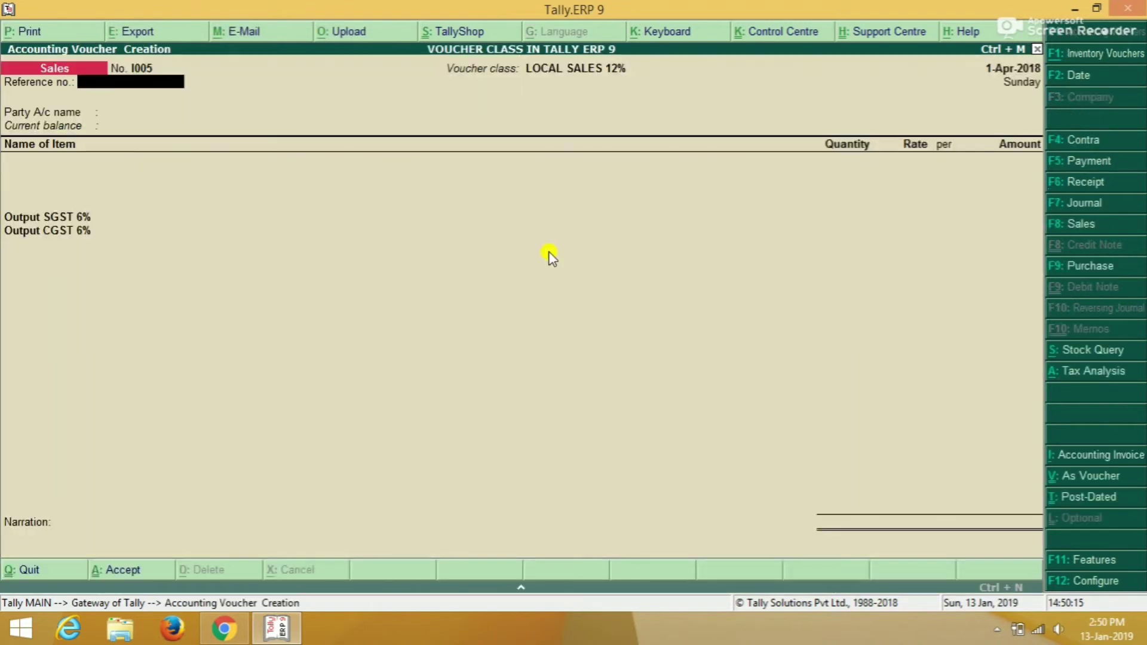
key("F9")
type("001")
key("Return")
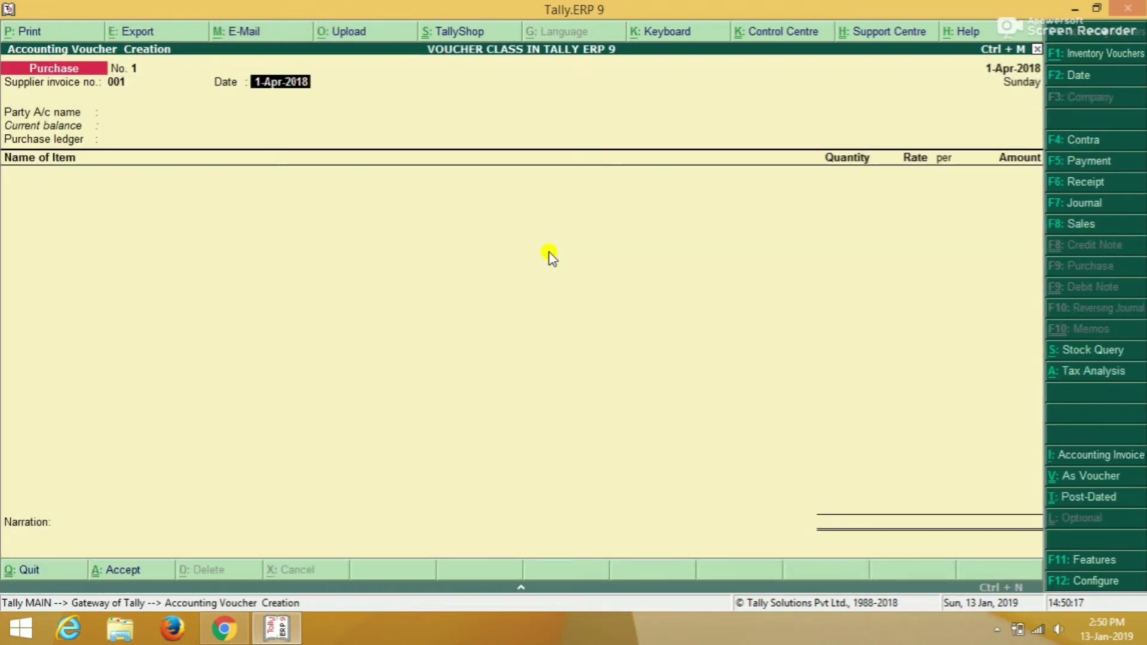
key("Return")
key("Return")
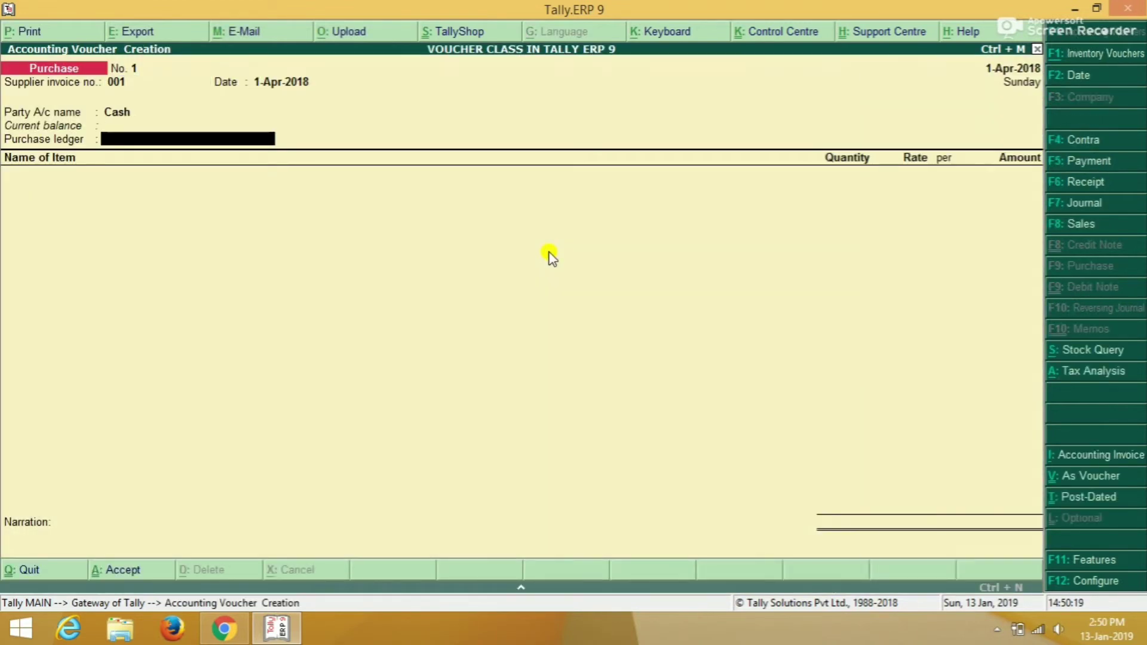
Step: Create a new ledger named Purchase under Purchase Accounts and save it
key("alt+c")
type("Pur")
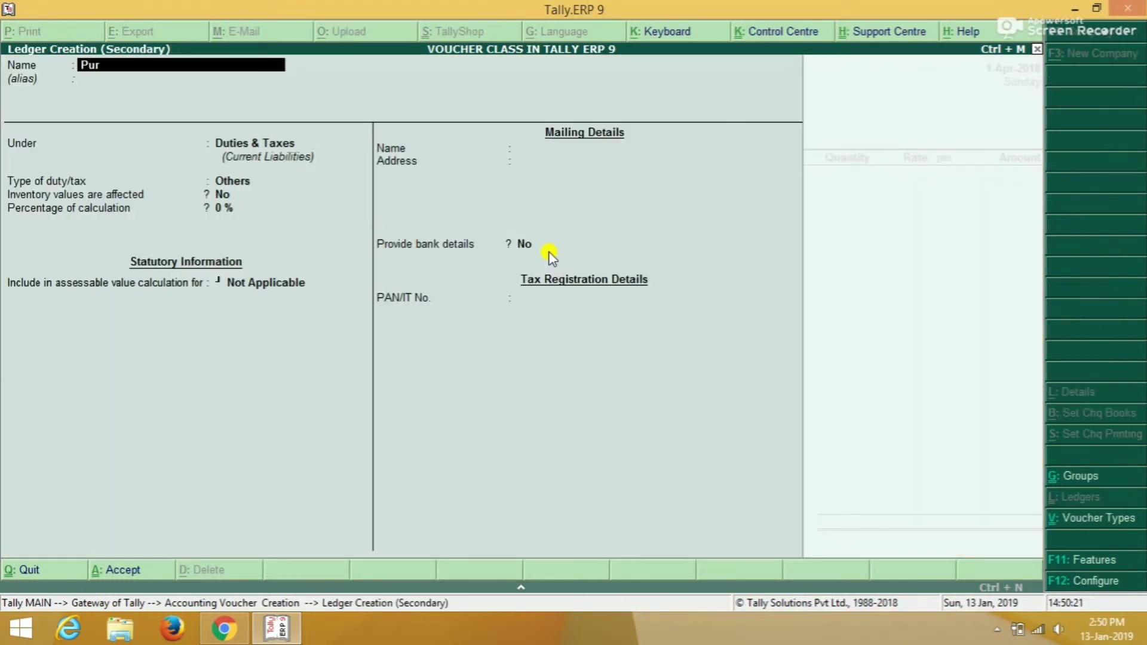
type("chase")
key("Return")
key("Return")
key("Return")
key("BackSpace")
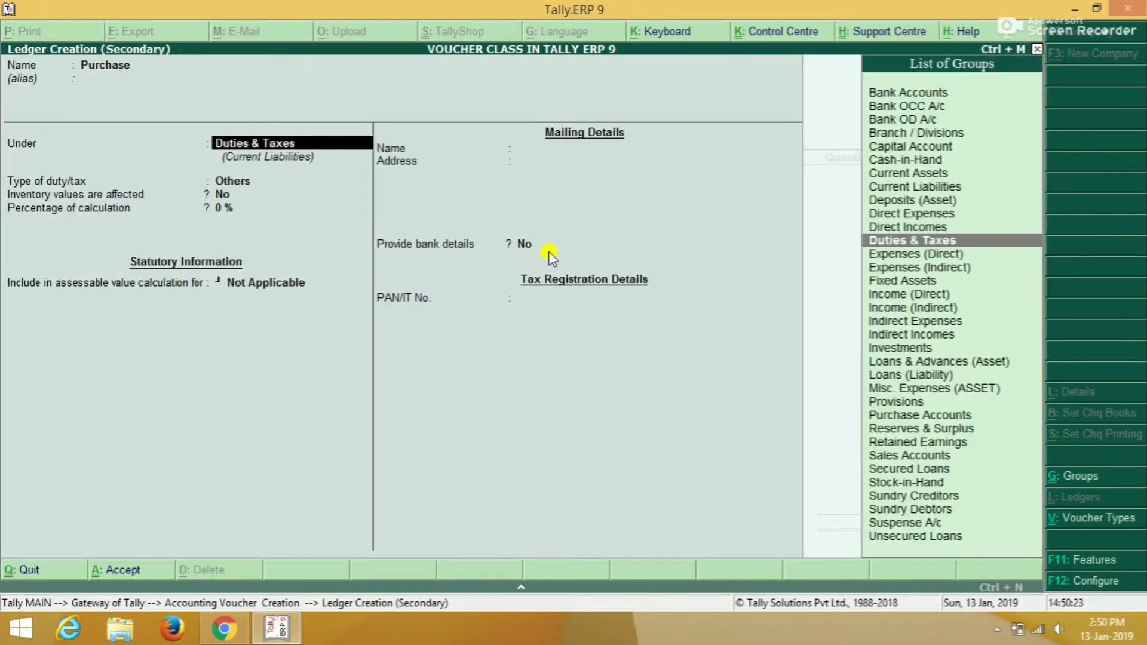
type("Pur")
key("Return")
key("Return")
key("Return")
key("Return")
key("Return")
key("Return")
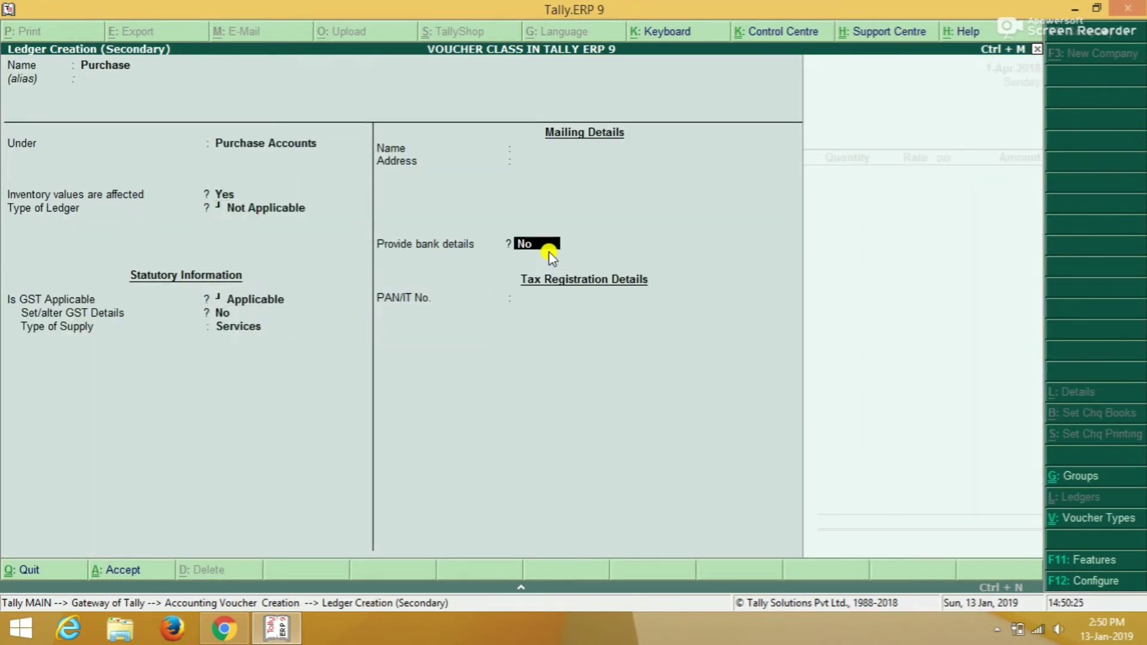
key("BackSpace")
type("G")
key("Return")
key("ctrl+a")
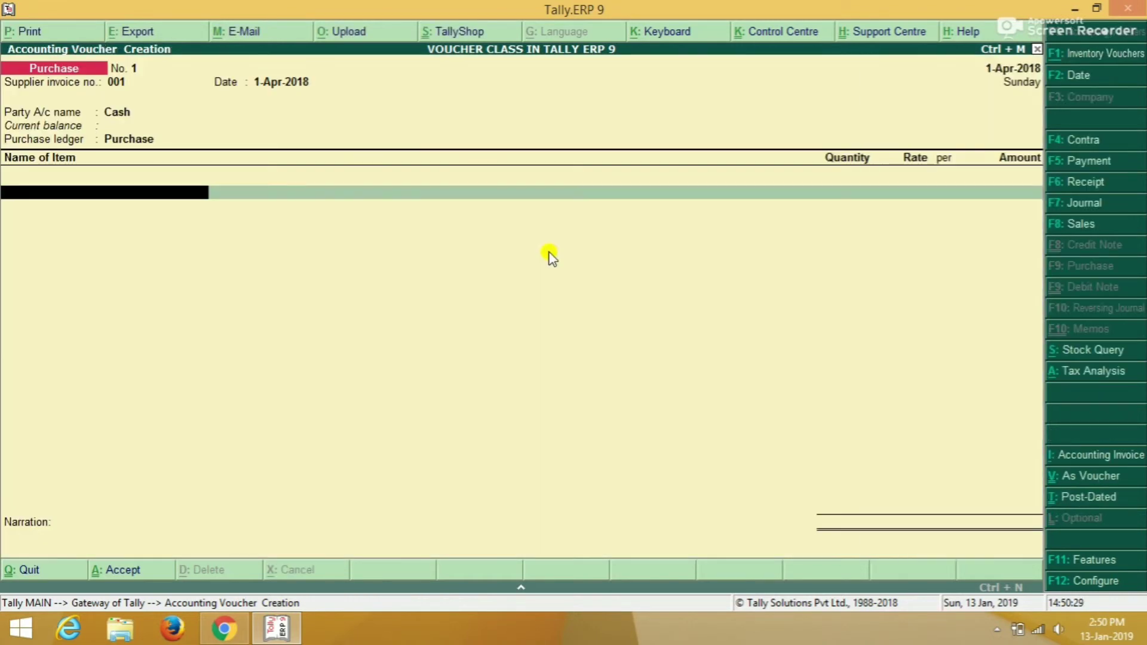
Step: Add 10 Pcs of Cheesy Corn Triangles 300gm at the 70.00 standard cost
key("Down")
key("Return")
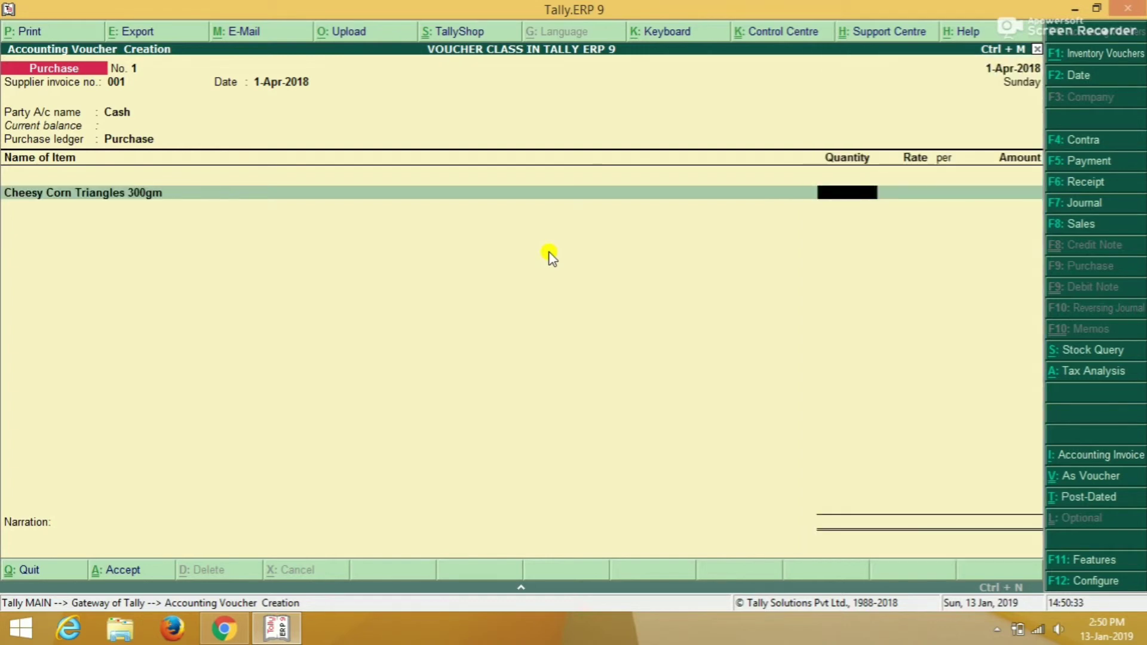
type("10")
key("Return")
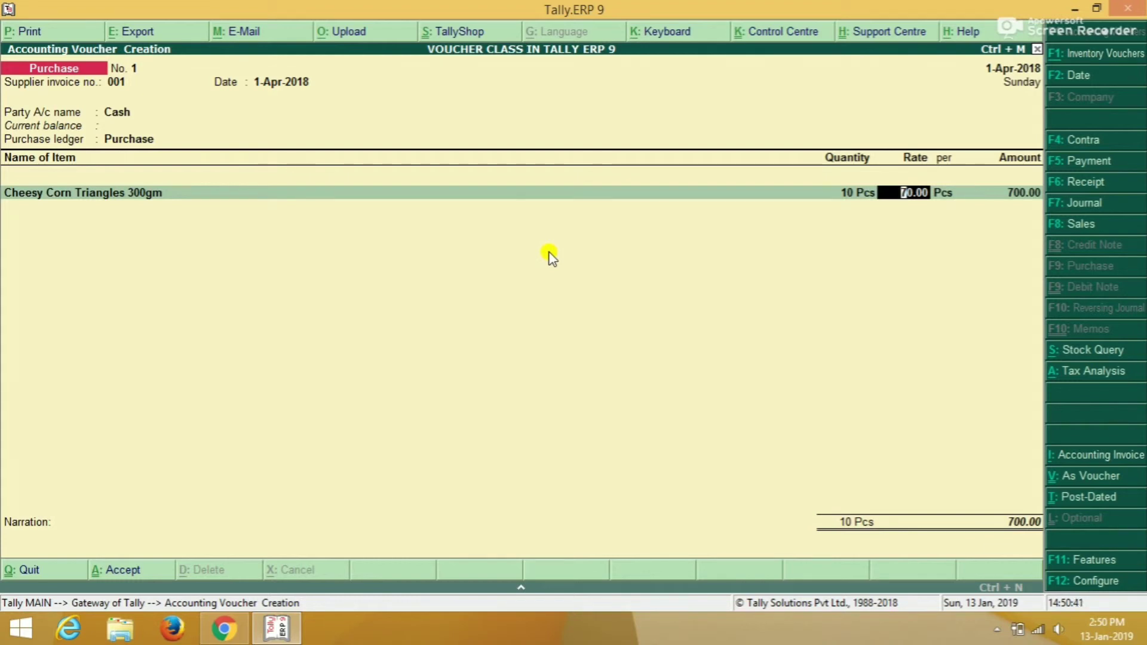
key("BackSpace")
Step: Discard the purchase voucher and decline quitting Tally
key("Escape")
key("Return")
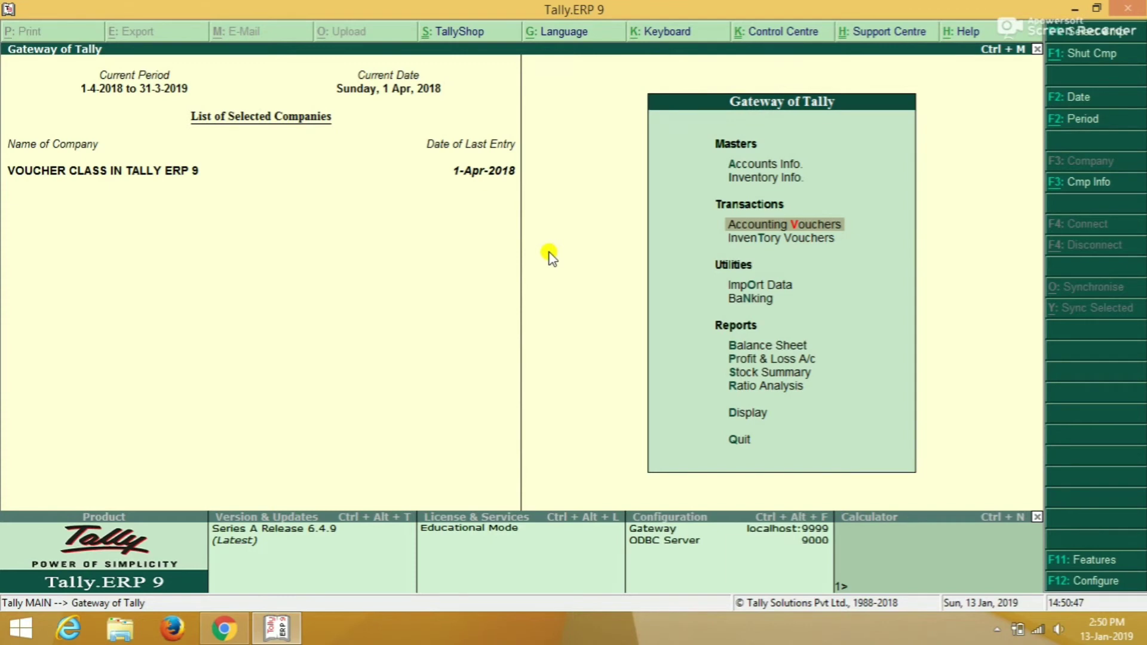
key("Escape")
key("n")
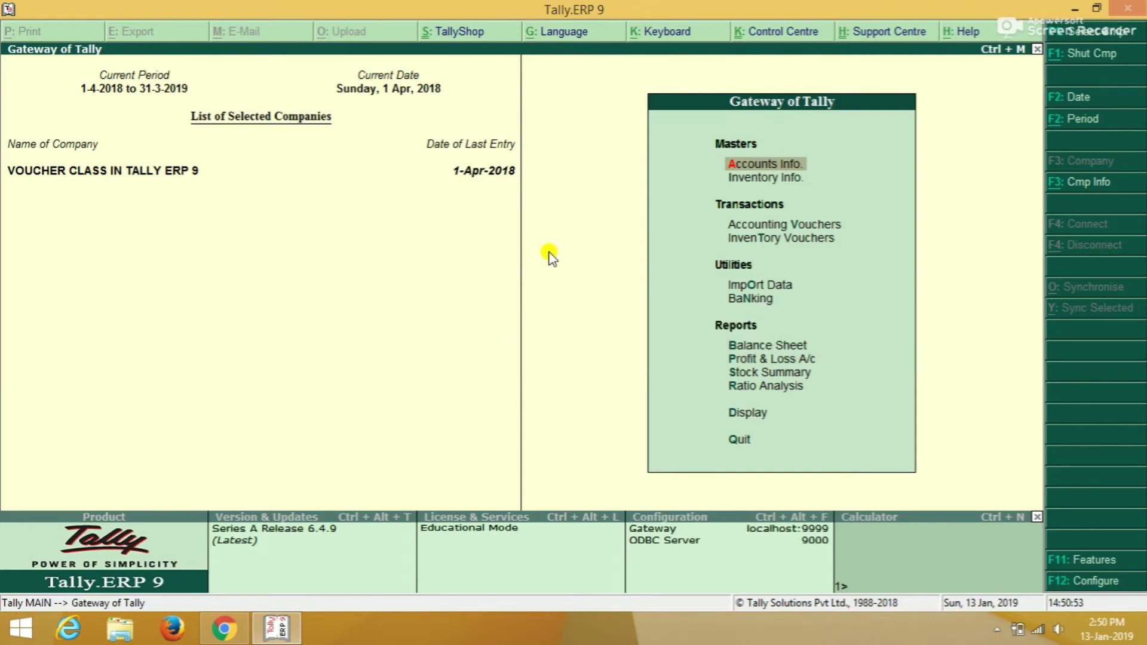
Step: Set 'Maintain budgets and controls' to Yes in F11 accounting features and save
key("F11")
key("F2")
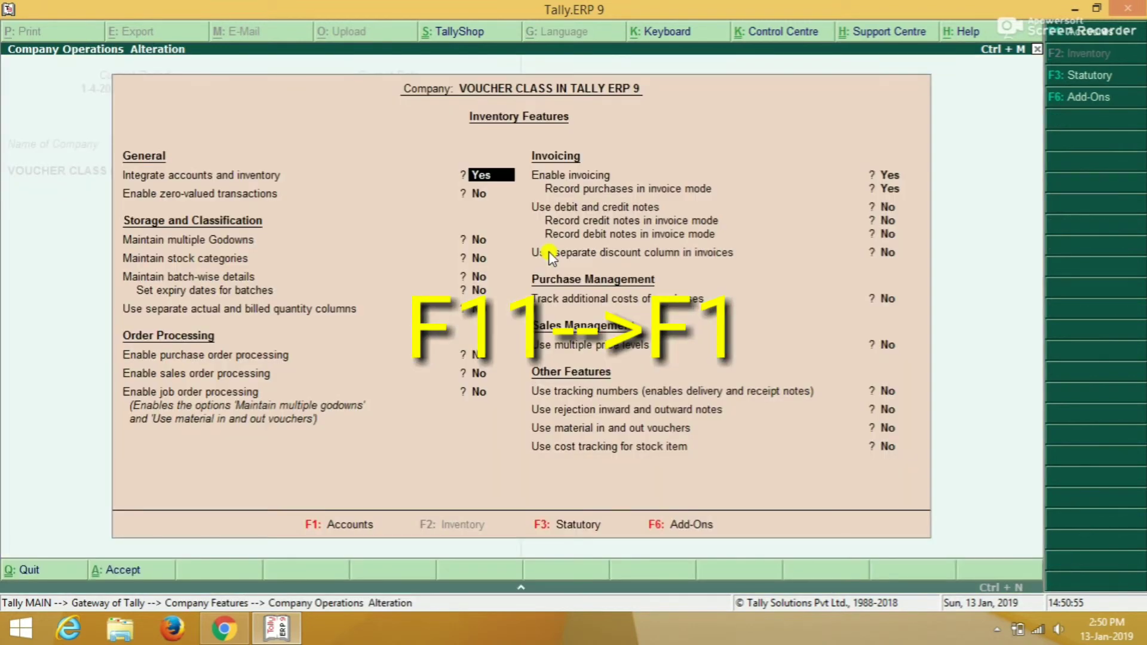
key("F1")
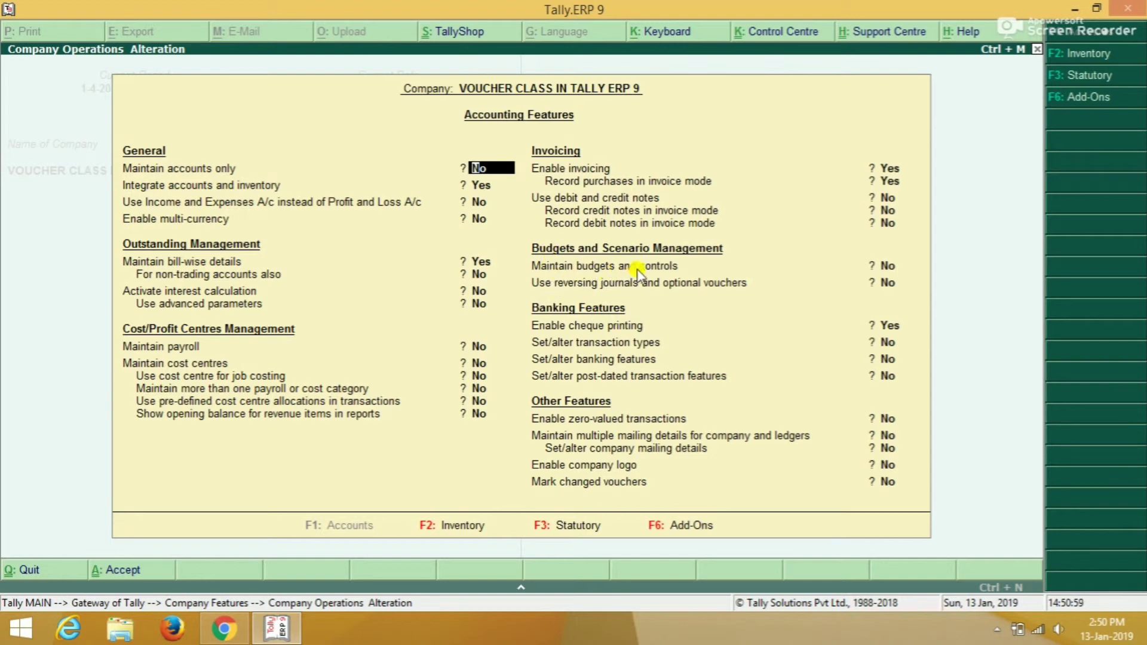
key("Down")
key("Down")
key("Down")
key("Down")
key("Down")
key("Down")
key("Down")
key("Down")
key("Down")
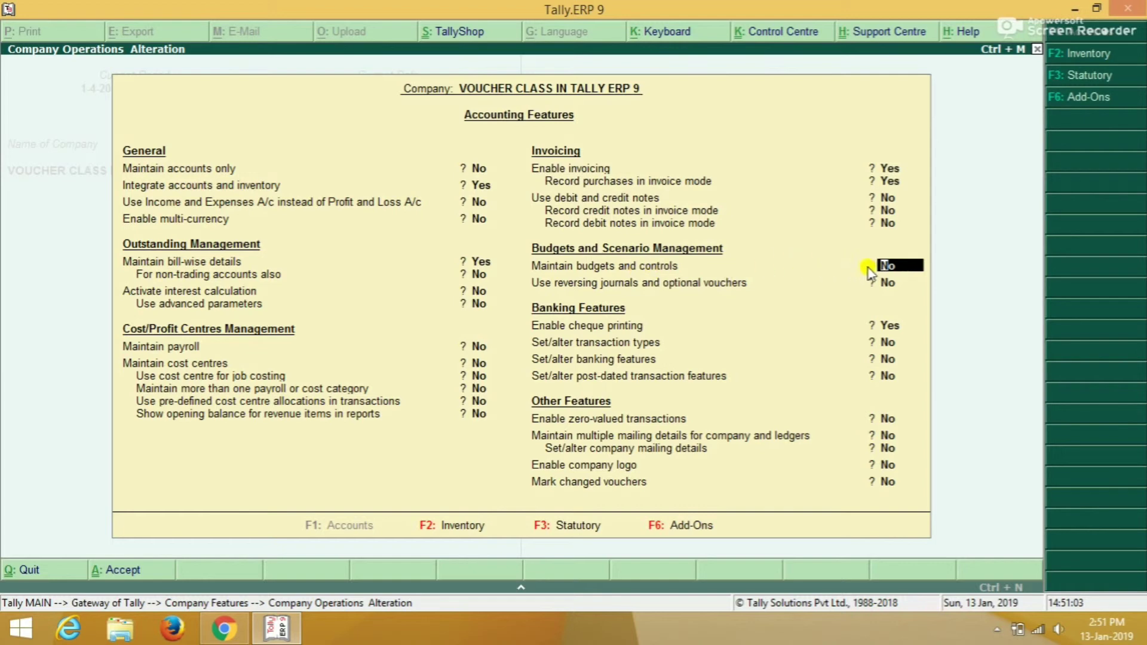
key("y")
key("Return")
key("Down")
key("Down")
key("Down")
key("Down")
key("Down")
key("Down")
key("Down")
key("Return")
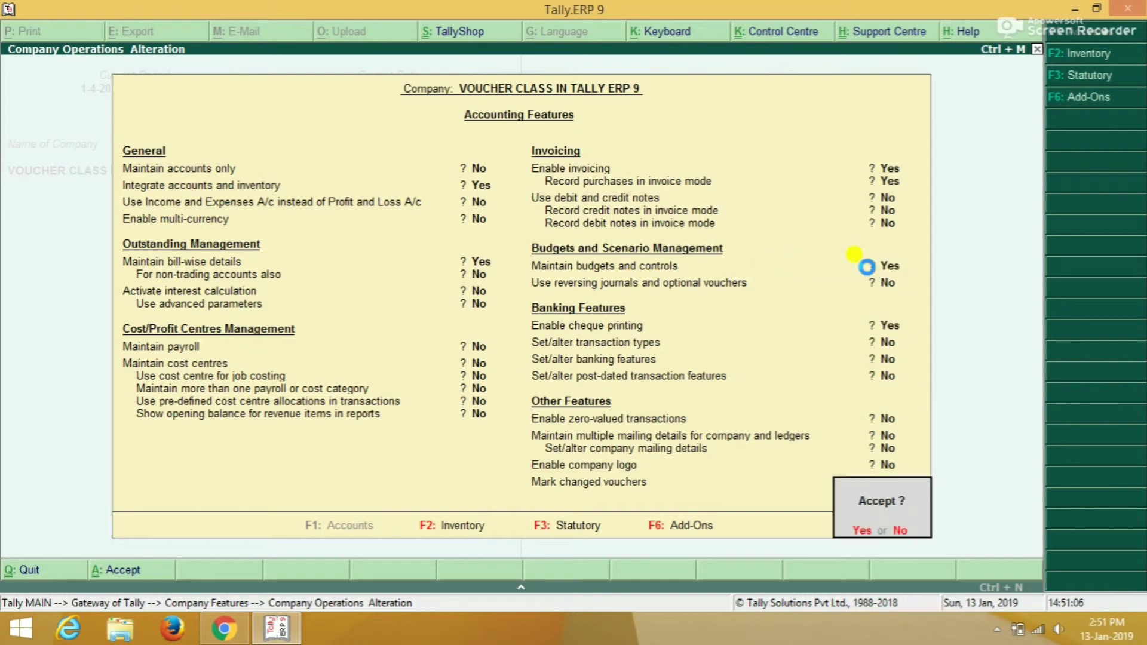
key("y")
key("Escape")
Step: Open the Customer 1 ledger for alteration from the accounts masters
key("Return")
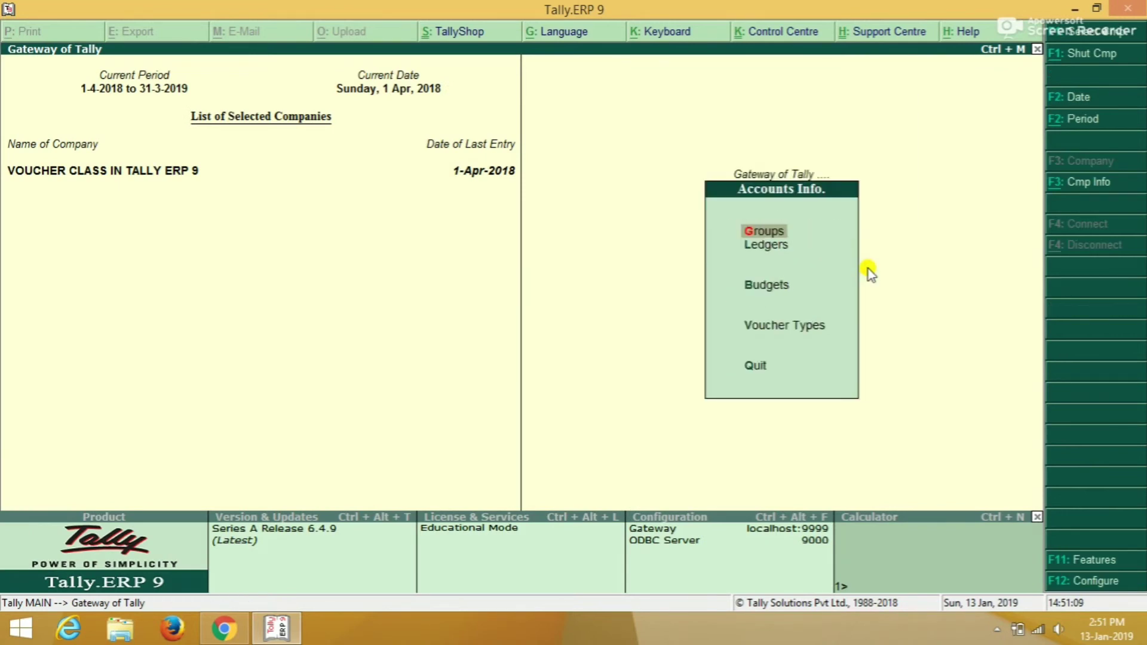
key("Down")
key("Return")
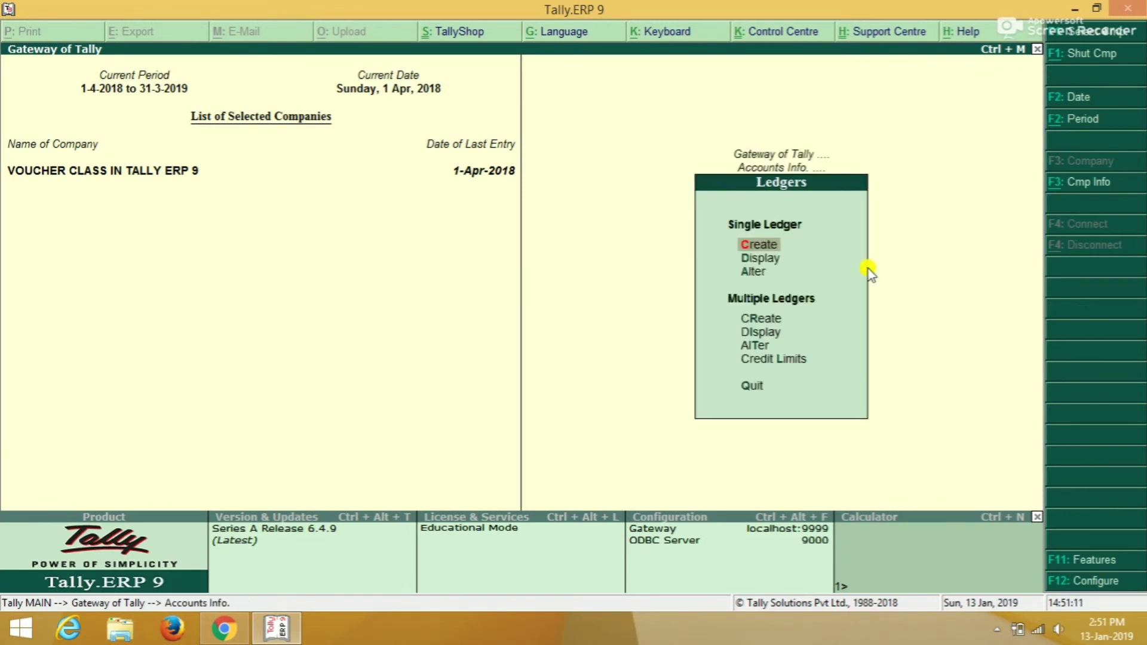
key("Down")
key("Down")
key("Return")
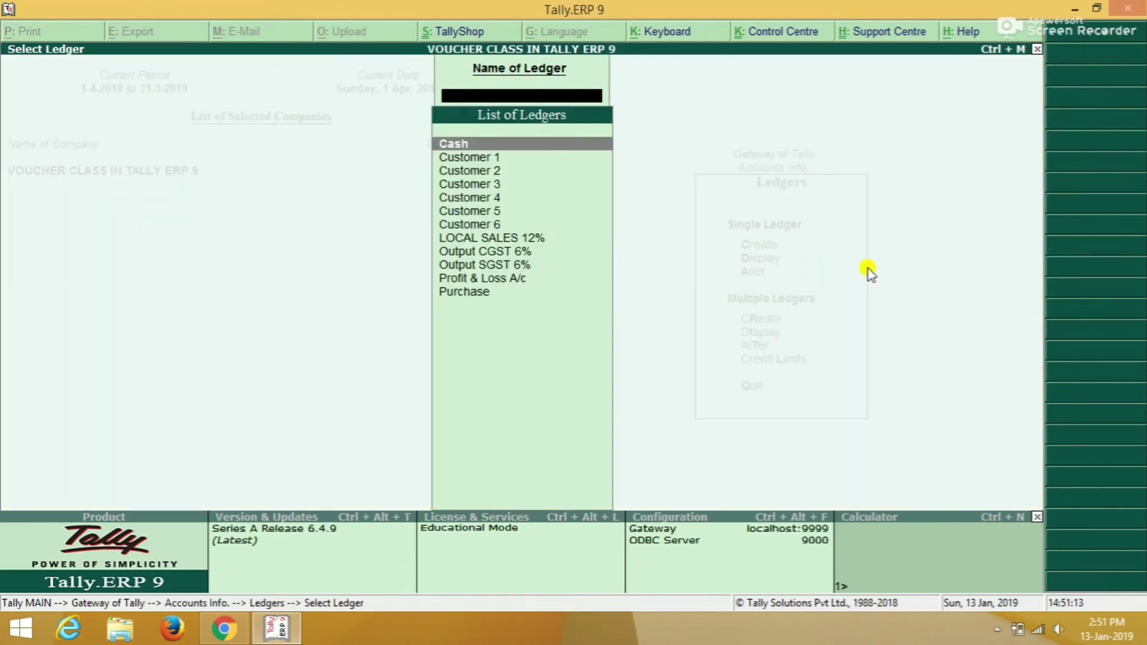
key("Down")
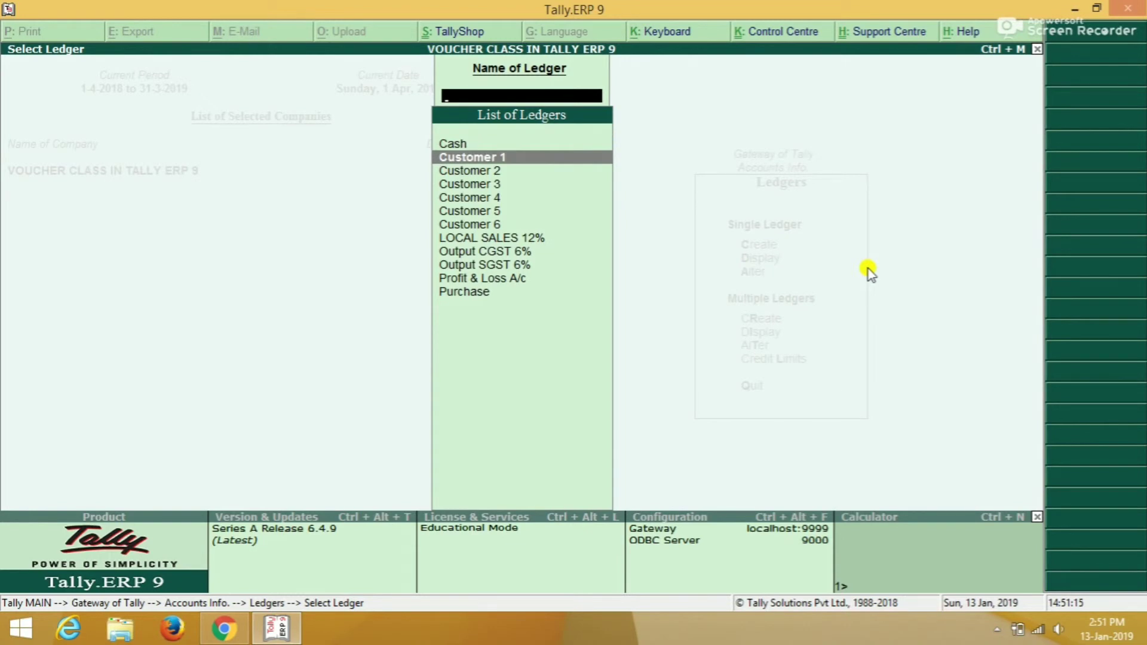
key("Return")
key("Return")
key("Return")
key("Return")
key("Return")
key("Return")
key("Return")
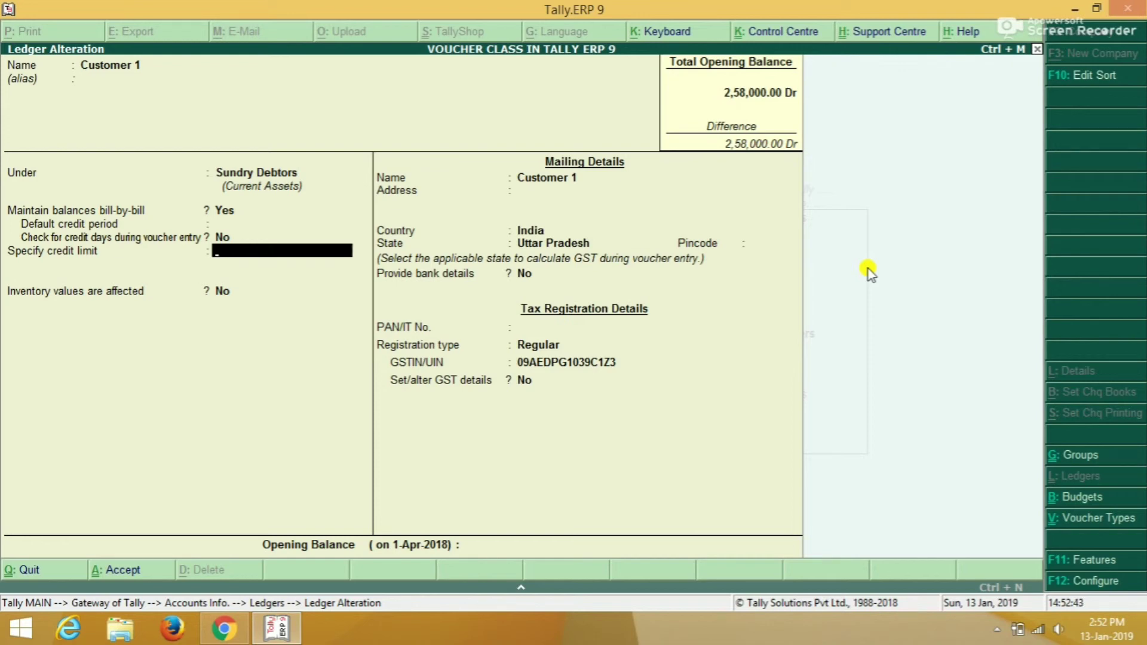
Step: Enter a 1,00,000 credit limit, save the ledger, and return to the Gateway
type("1,00,000")
key("Return")
key("Return")
key("Return")
key("Return")
key("Return")
key("Return")
key("Return")
key("Return")
key("Return")
key("Return")
key("Return")
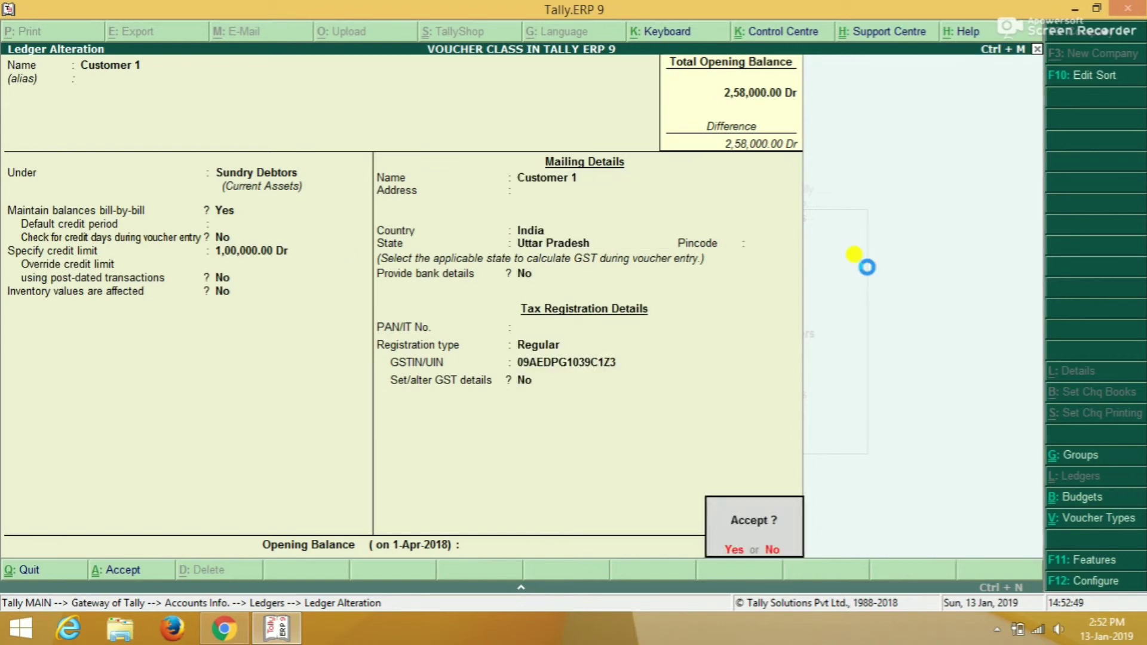
key("Return")
key("Escape")
key("Escape")
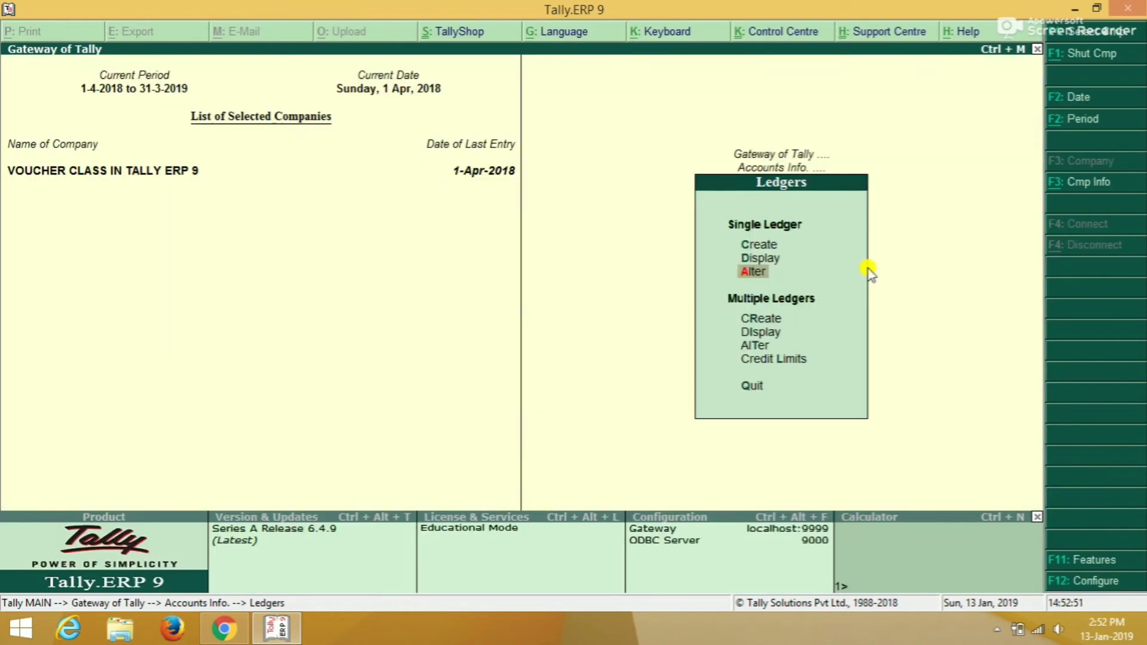
key("Escape")
key("Up")
key("Up")
key("Up")
key("Up")
key("Up")
key("Up")
key("Return")
key("Down")
key("Down")
key("Down")
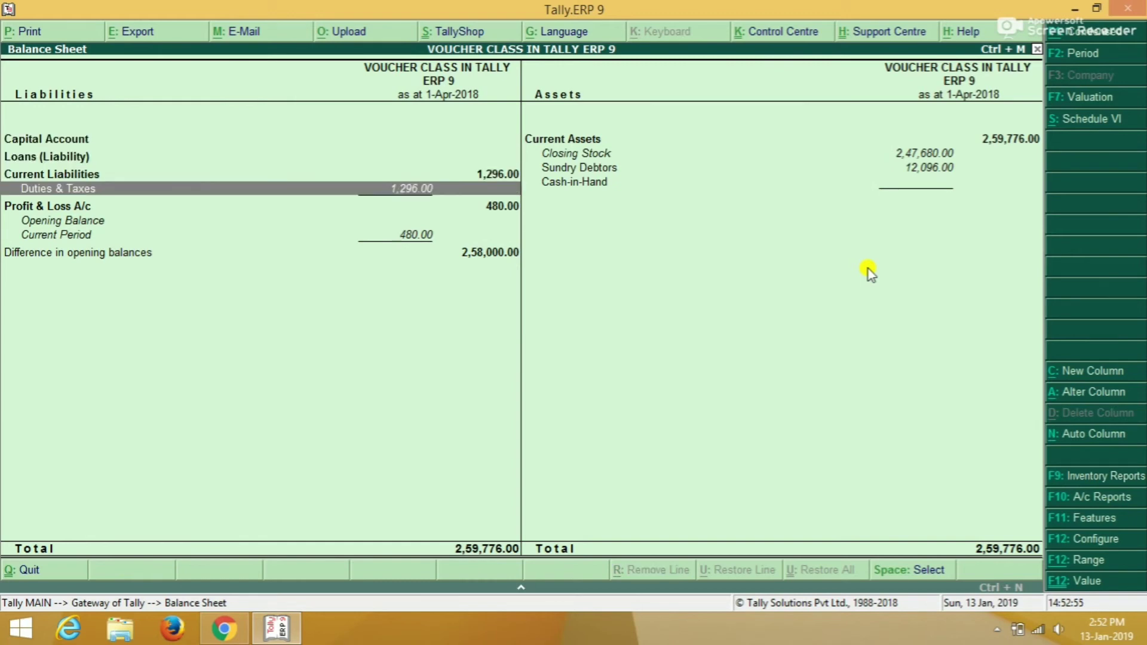
key("Down")
key("Right")
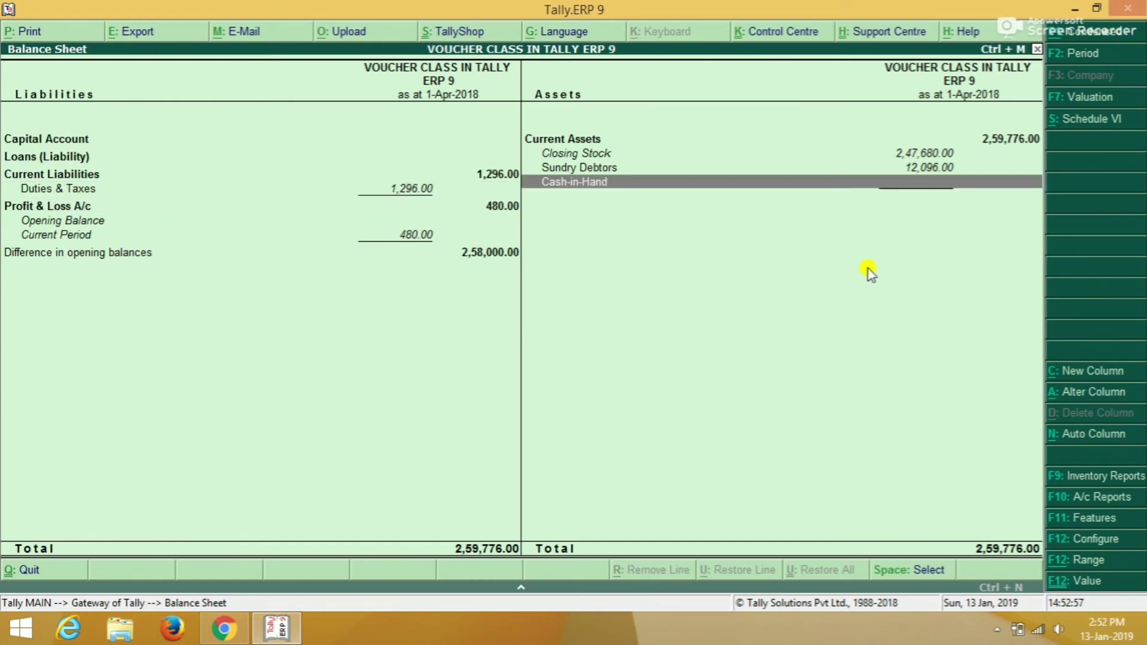
key("Up")
key("Return")
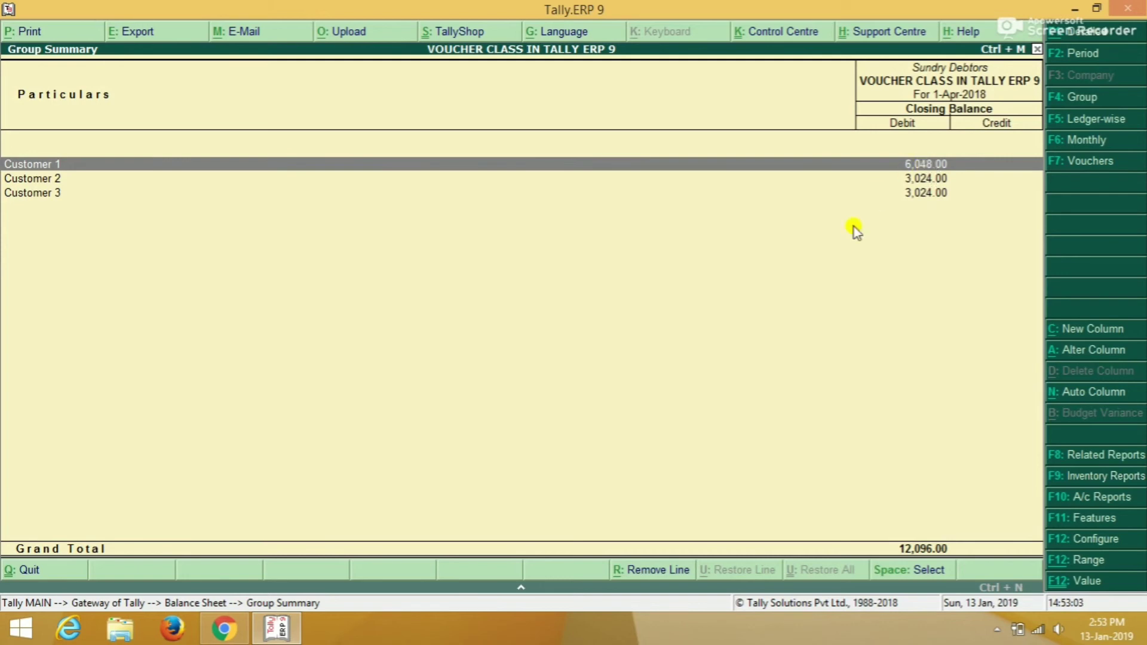
key("Escape")
key("Escape")
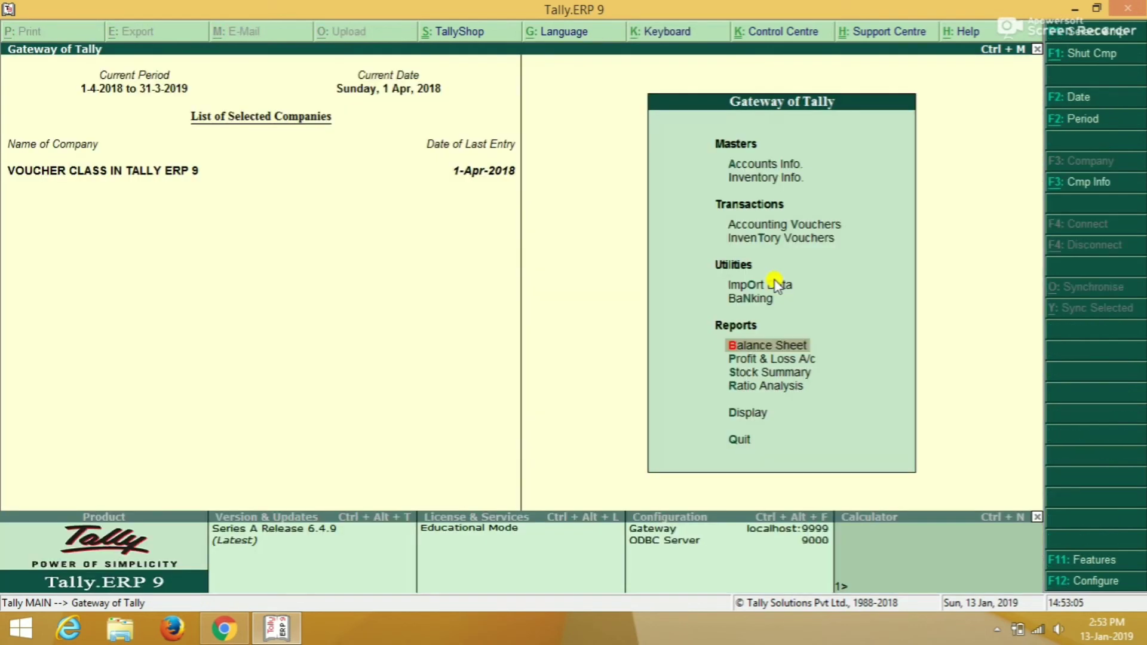
Step: Start a Sales voucher with the LOCAL SALES 12% voucher class
key("Home")
key("Down")
key("Down")
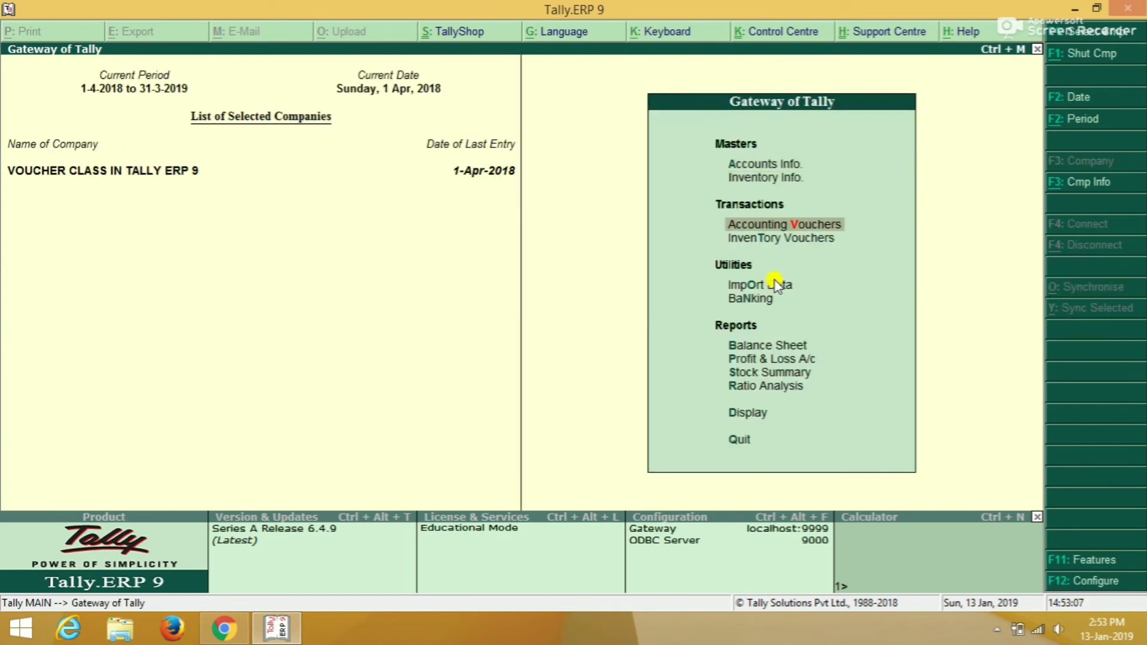
key("Return")
key("F8")
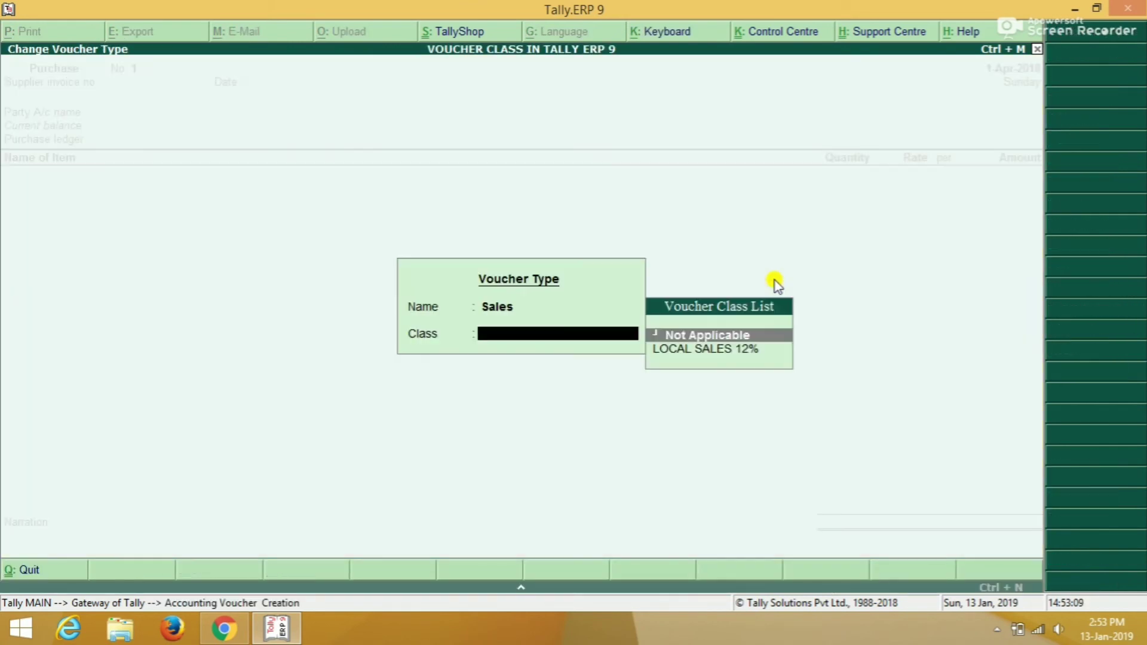
key("Down")
key("Return")
key("Return")
key("Return")
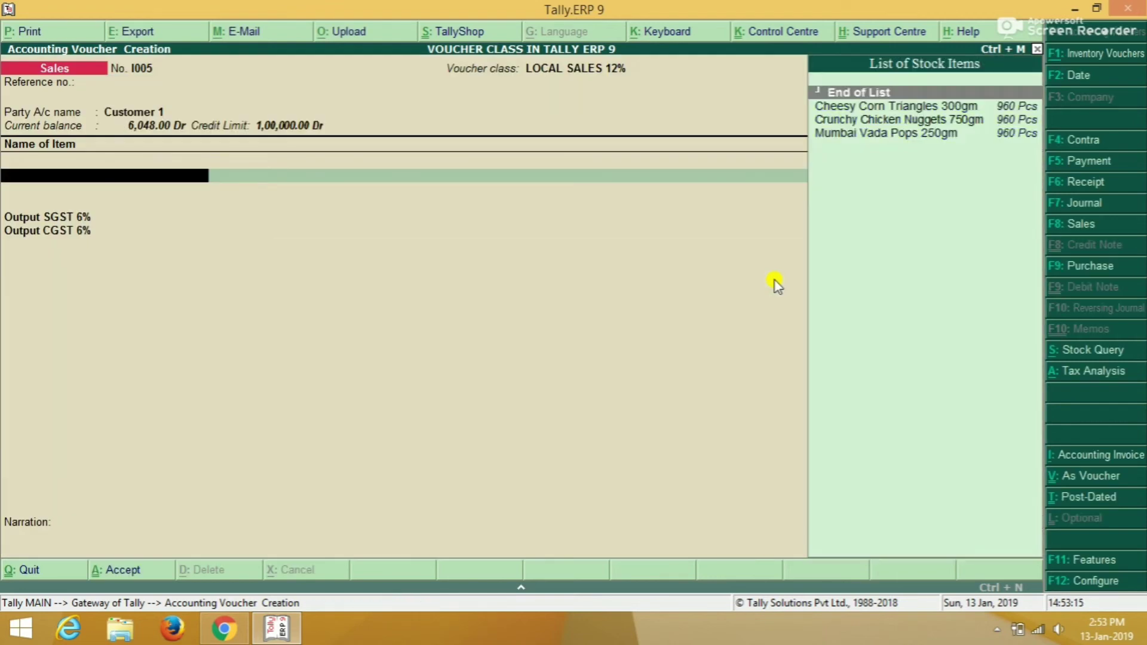
Step: Add 100 Cheesy Corn Triangles 300gm, then Crunchy Chicken Nuggets 750gm with 900 entered
key("Down")
key("Return")
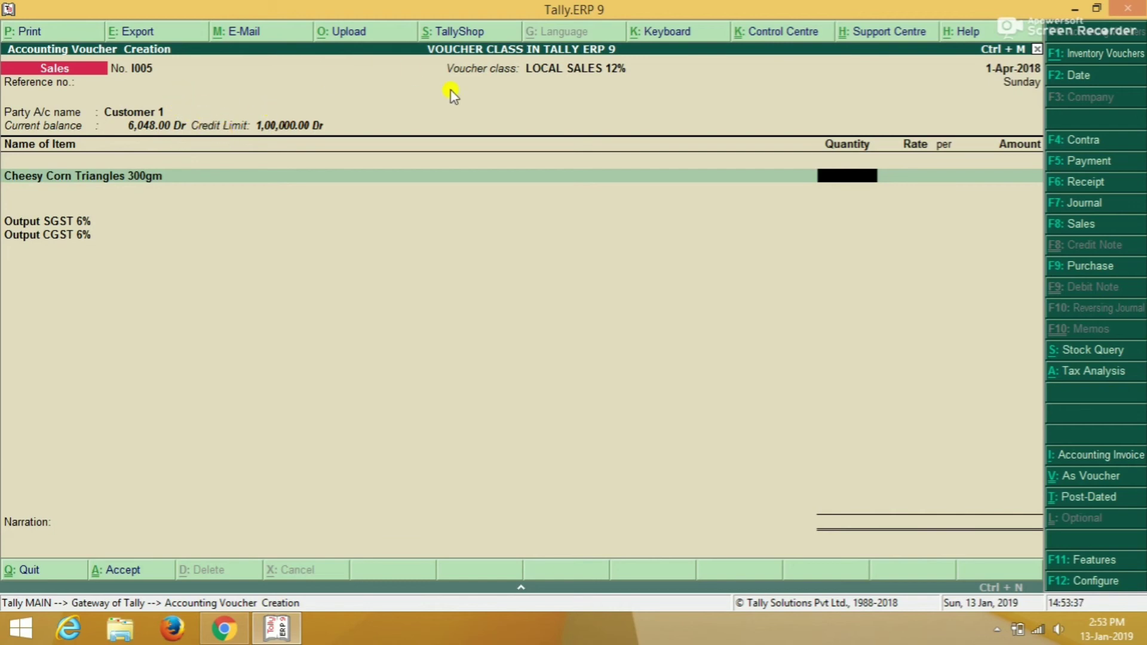
type("1")
type("00")
key("Return")
key("Return")
key("Return")
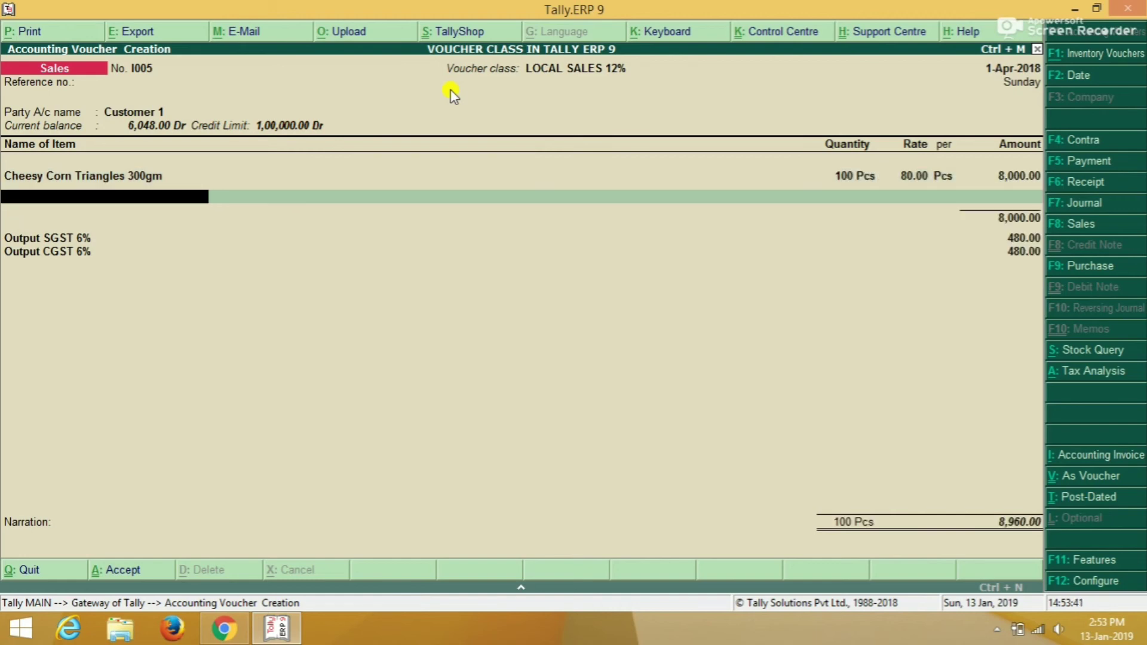
key("Down")
key("Down")
key("Return")
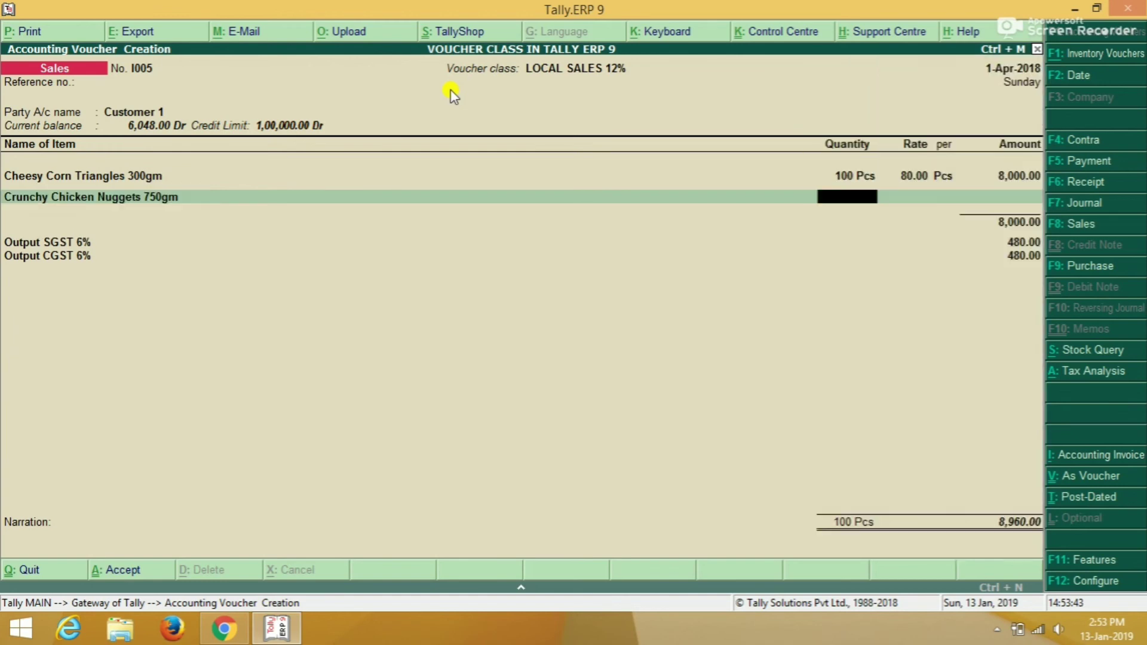
type("900")
key("Return")
key("Return")
Step: Add 10 Mumbai Vada Pops at the standard rate and set e-Way Bill details to No
key("Return")
key("Return")
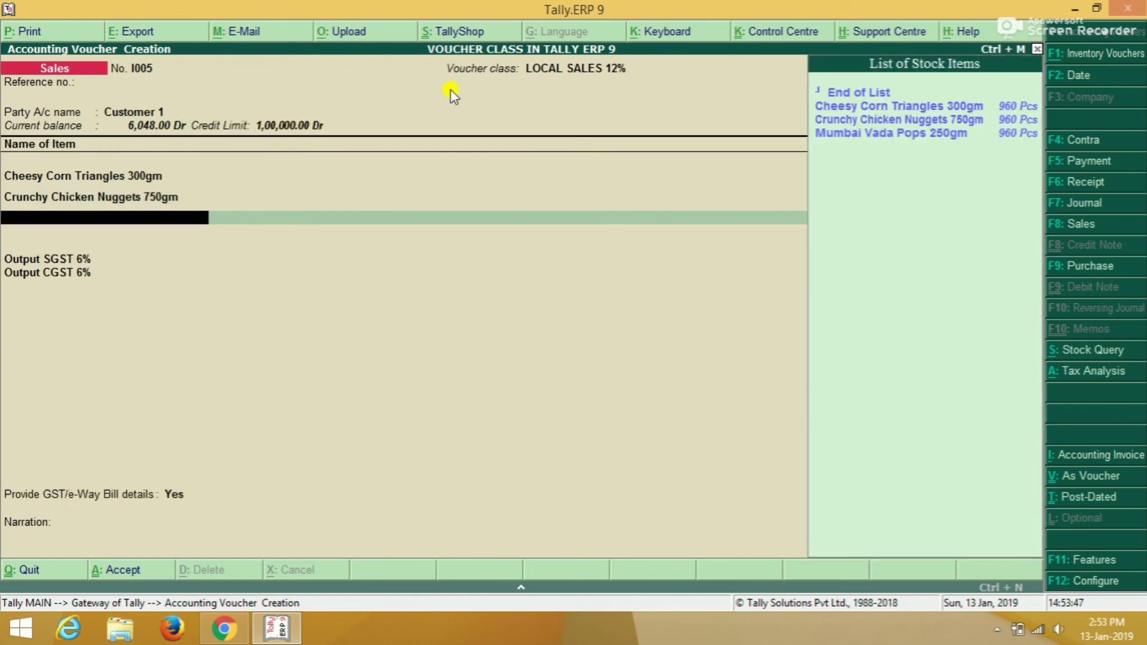
key("Down")
key("Down")
key("Down")
key("Return")
type("10")
key("Return")
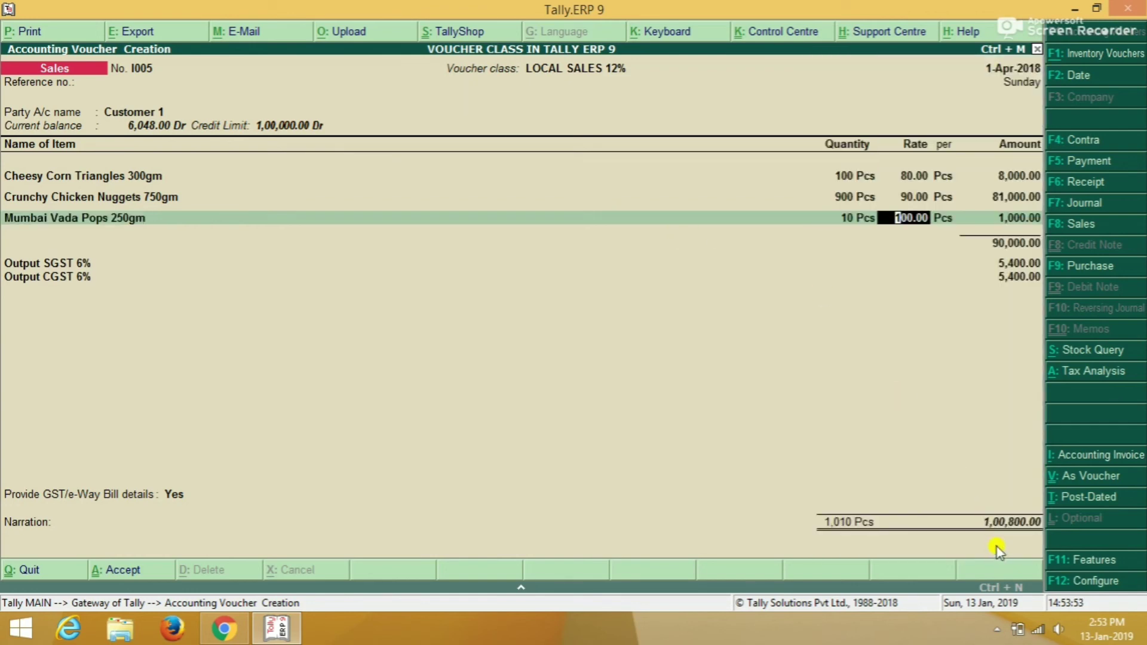
key("Return")
key("Return")
key("Return")
key("Return")
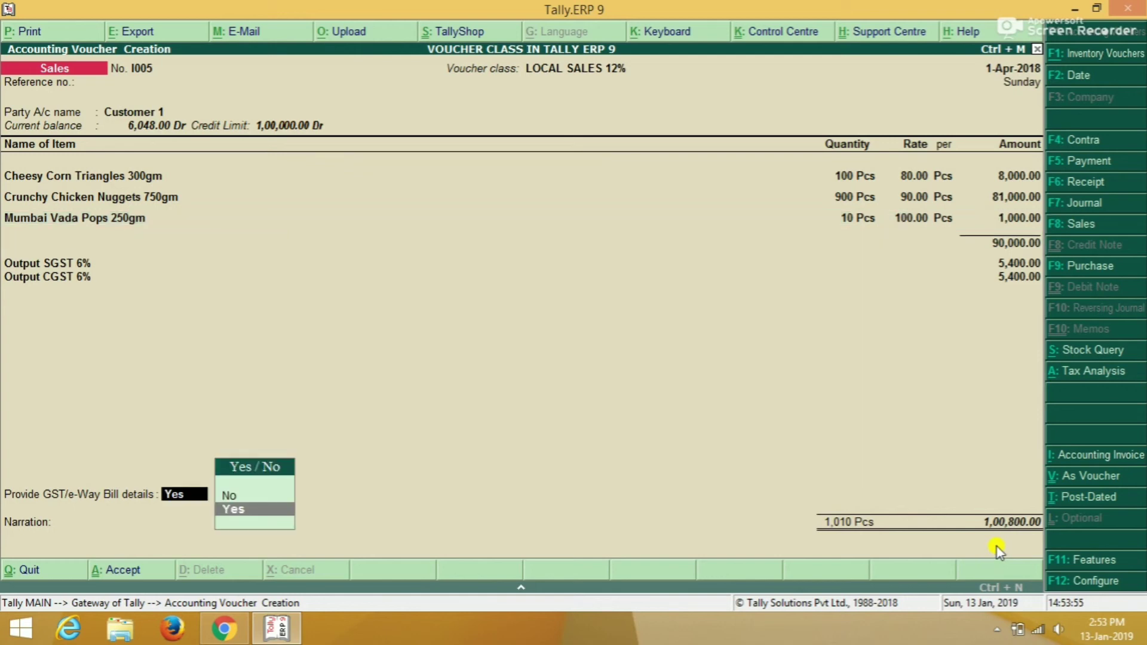
key("Up")
Step: Accept bill-wise details for voucher I005, dismissing the HSN warning and credit-limit error
key("Return")
key("Return")
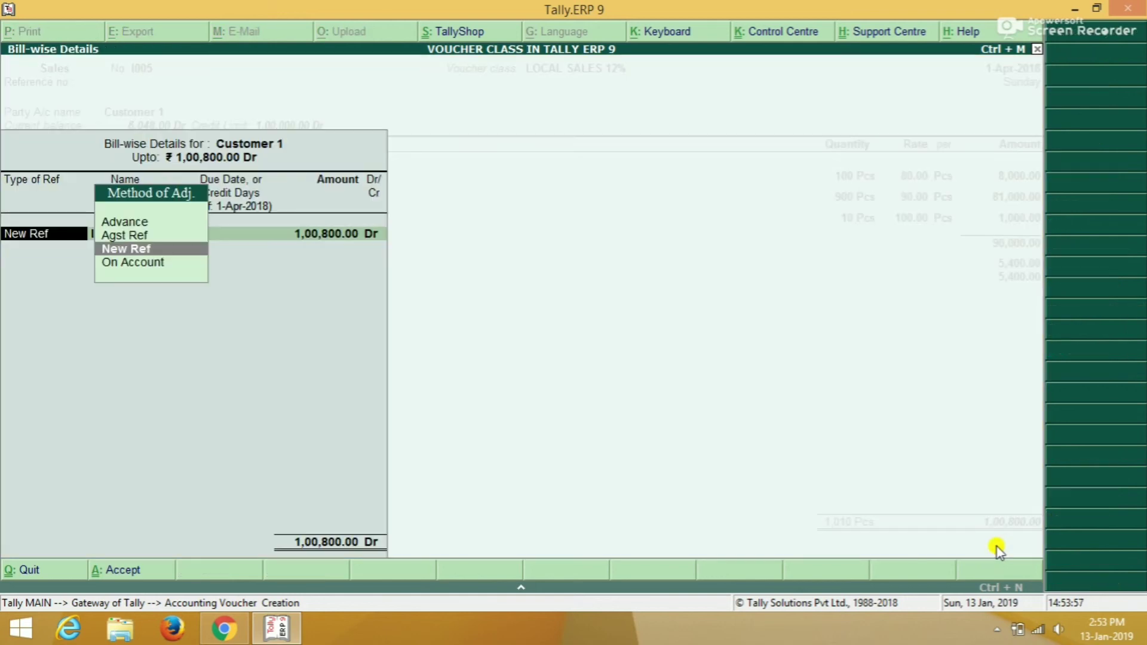
key("Return")
key("Return")
key("Return")
key("Return")
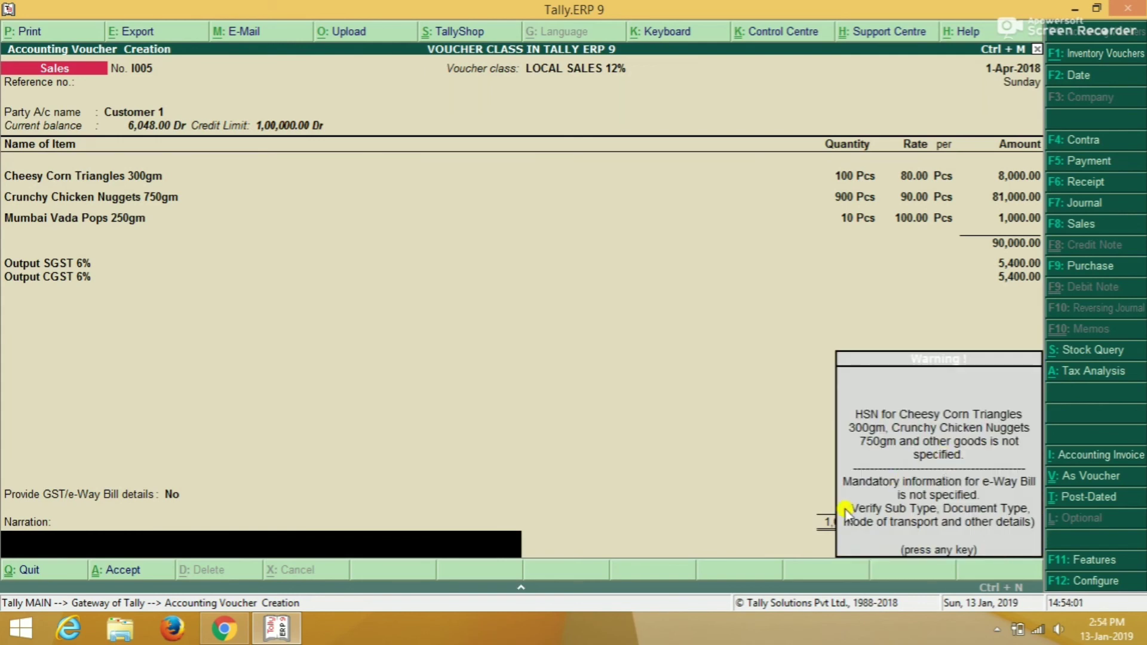
key("Return")
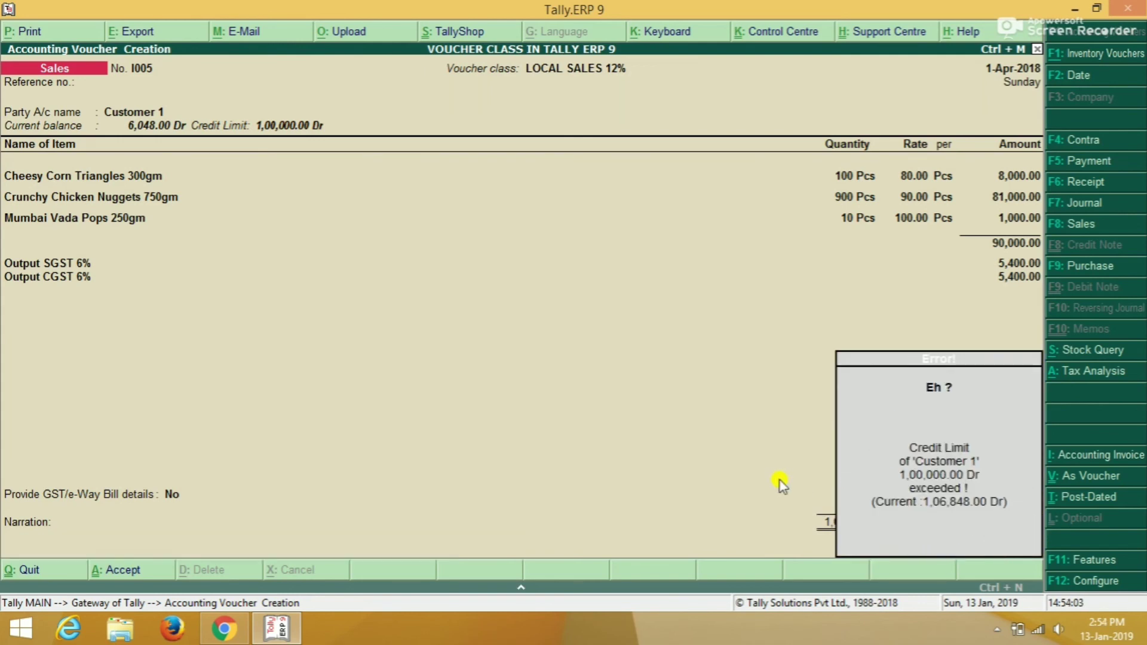
key("Return")
key("Return")
key("Return")
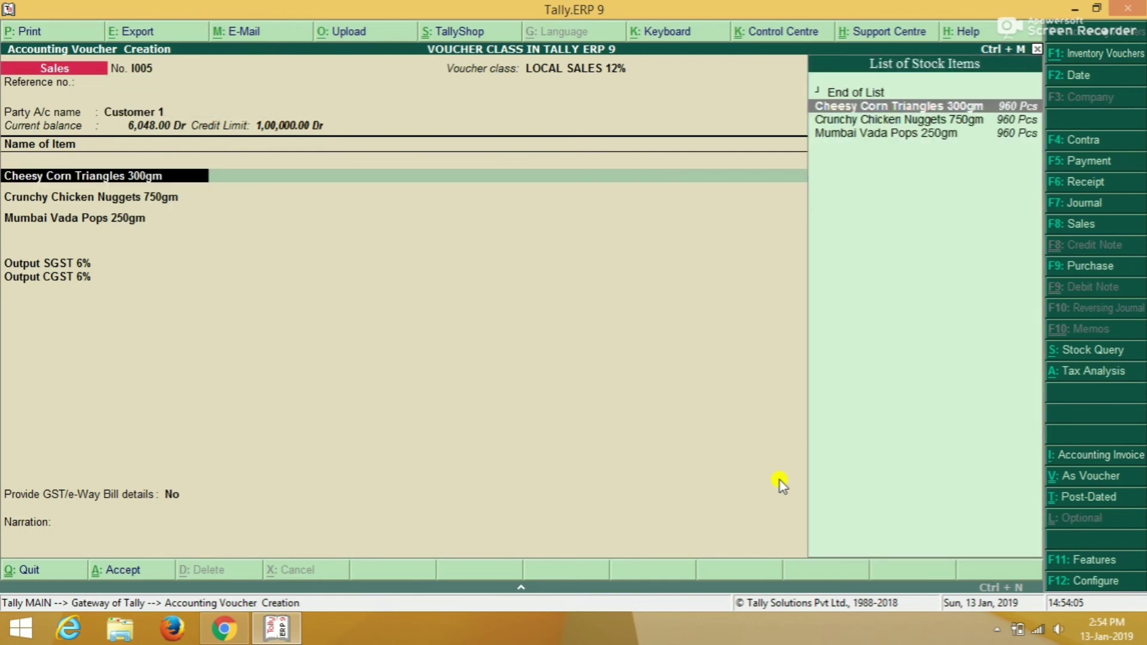
key("Return")
key("Return")
key("Return")
key("Return")
key("Return")
key("Return")
key("Return")
key("Return")
key("Return")
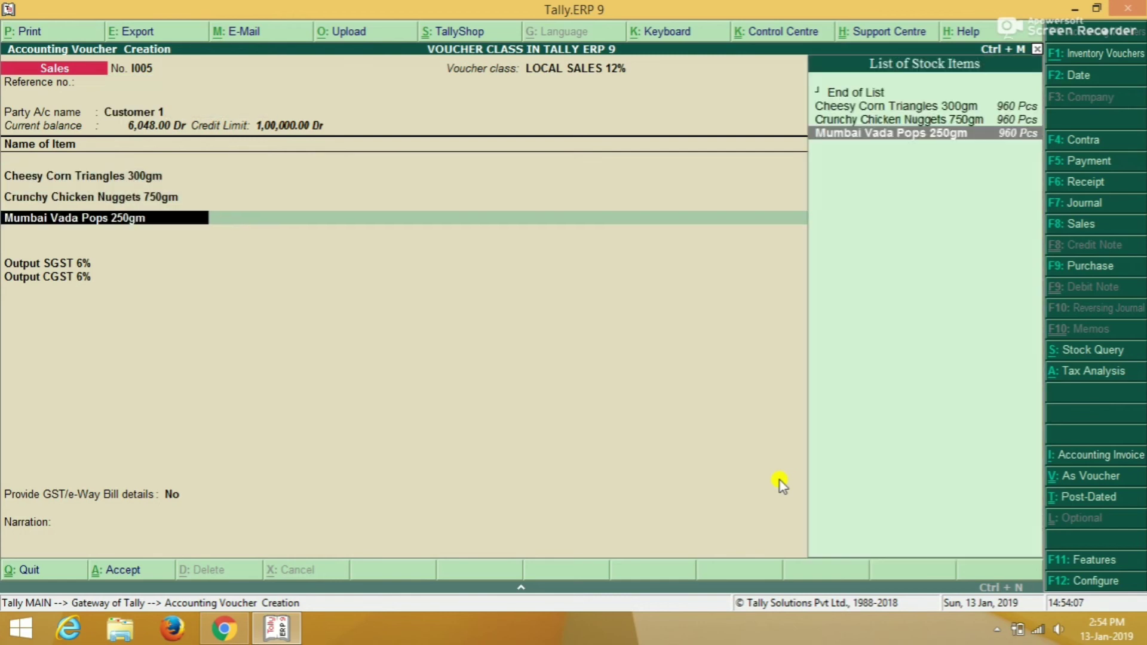
key("Return")
key("Return")
key("Return")
key("Return")
key("Return")
key("Return")
key("Return")
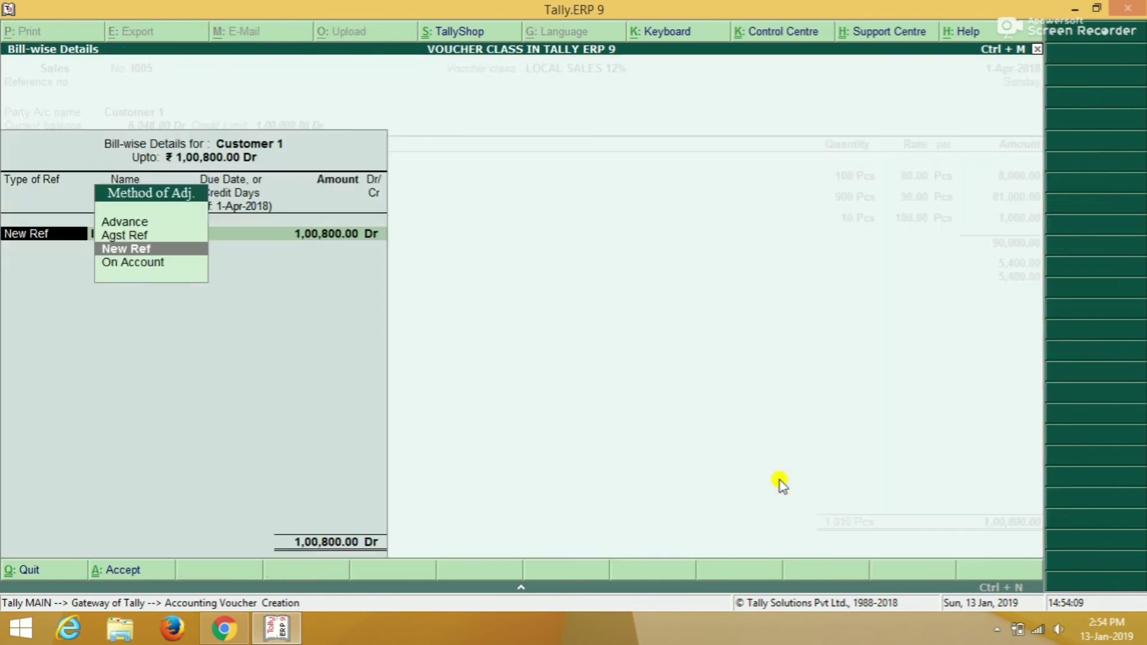
key("Return")
key("Return")
key("Return")
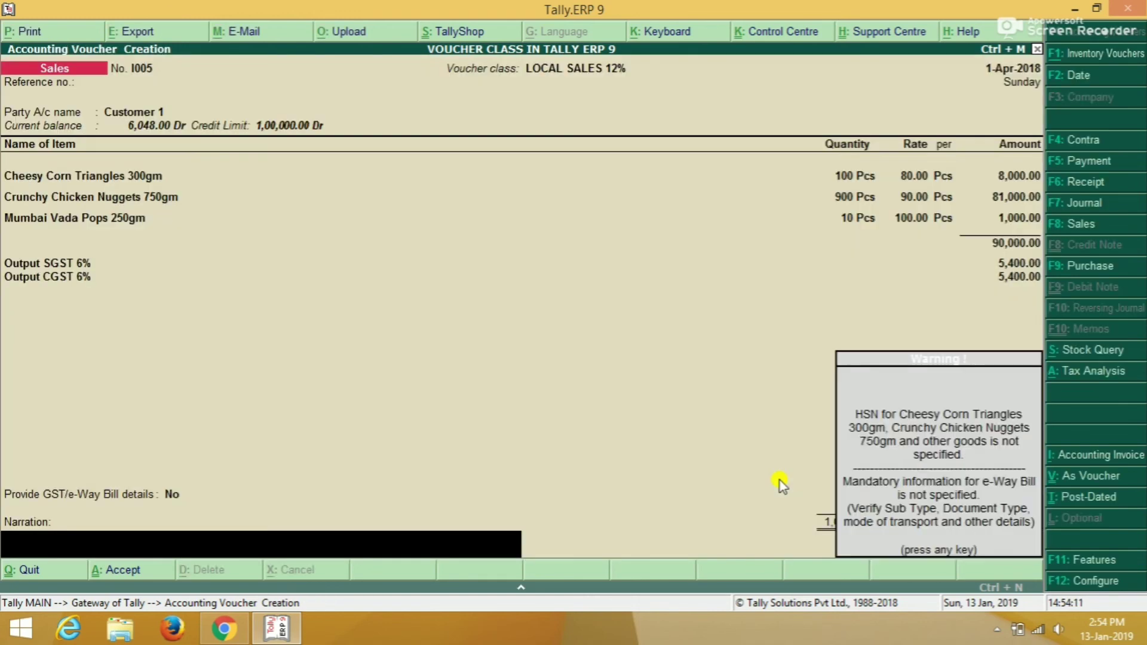
key("Return")
key("Return")
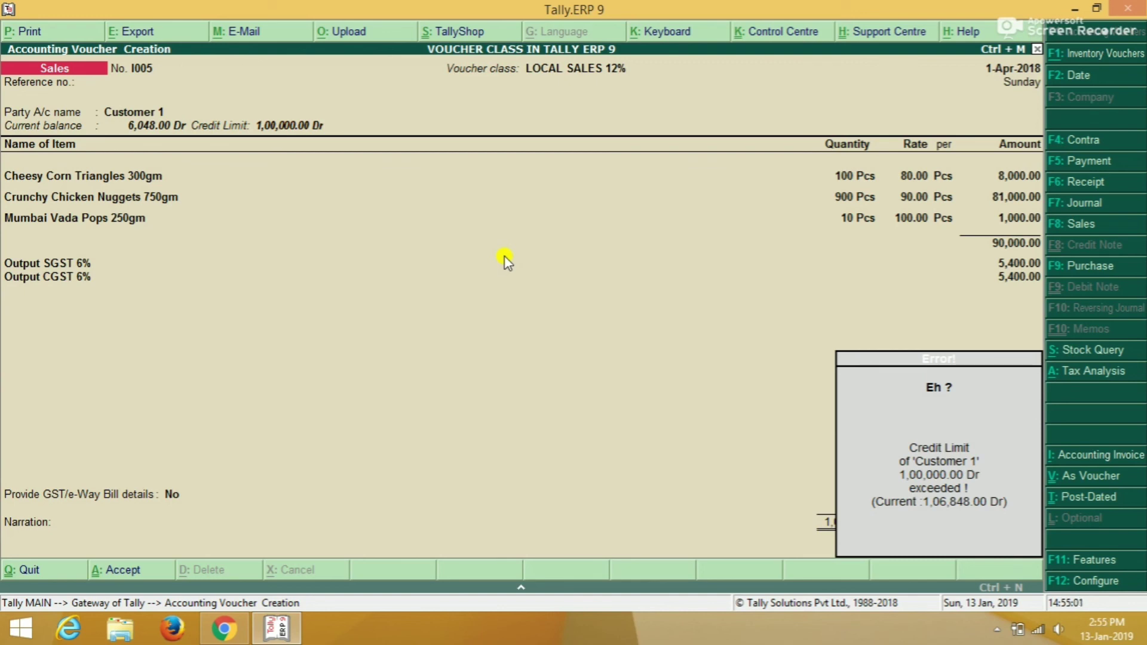
Step: Dismiss the credit-limit error and quit voucher I005 without saving
key("Return")
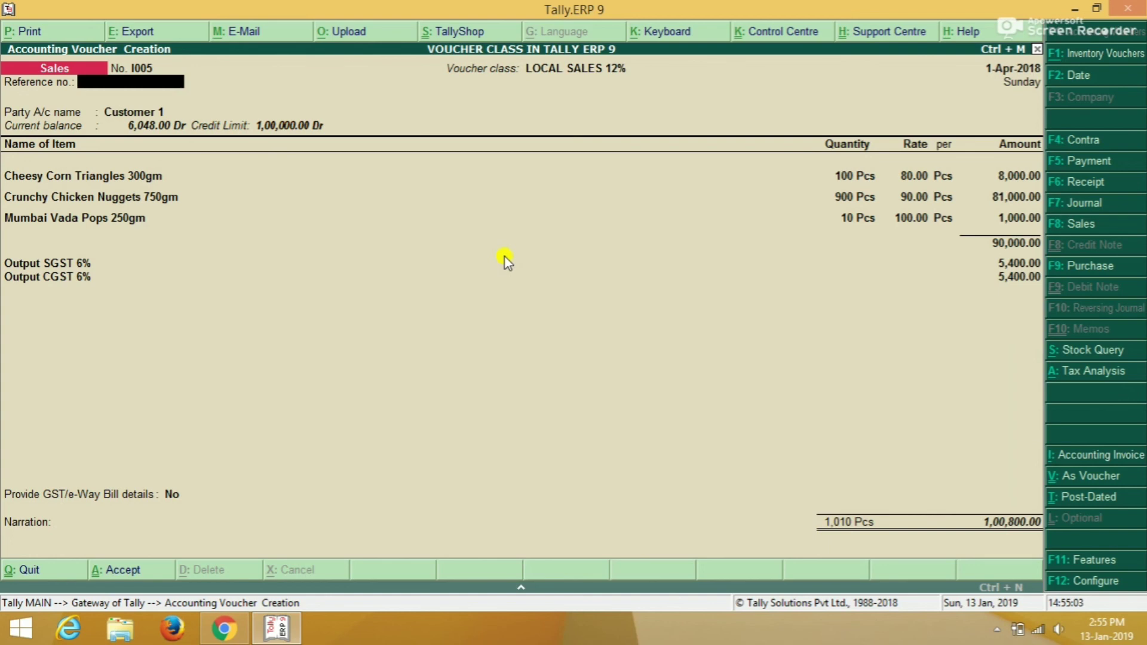
key("Escape")
key("y")
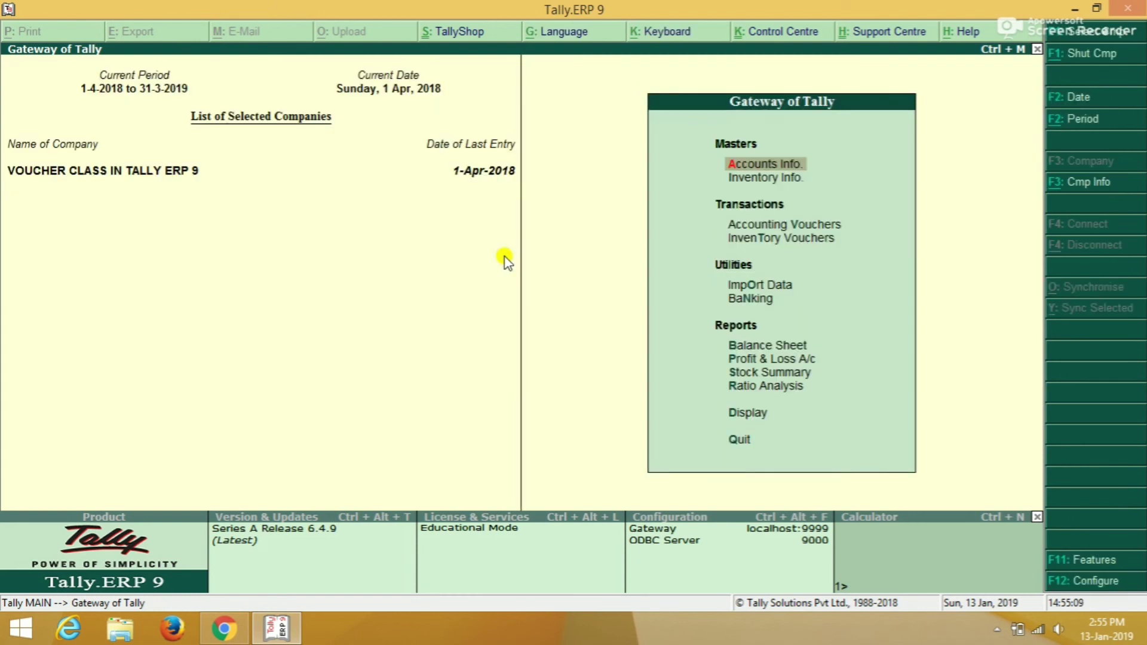